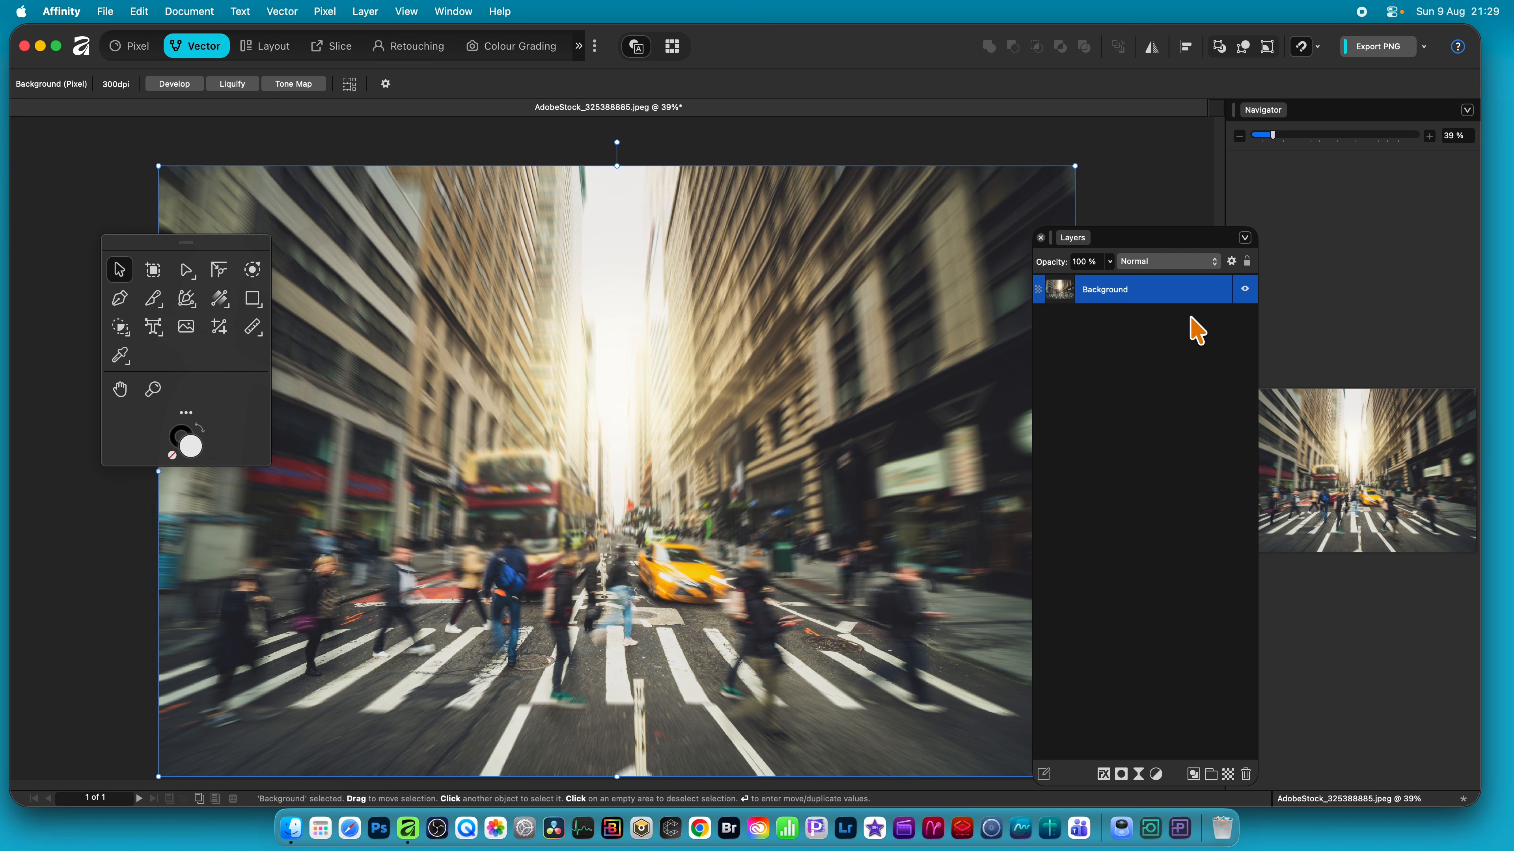
Step: Copy the Background photo and draw a white rectangle over most of the canvas
left_click(139, 12)
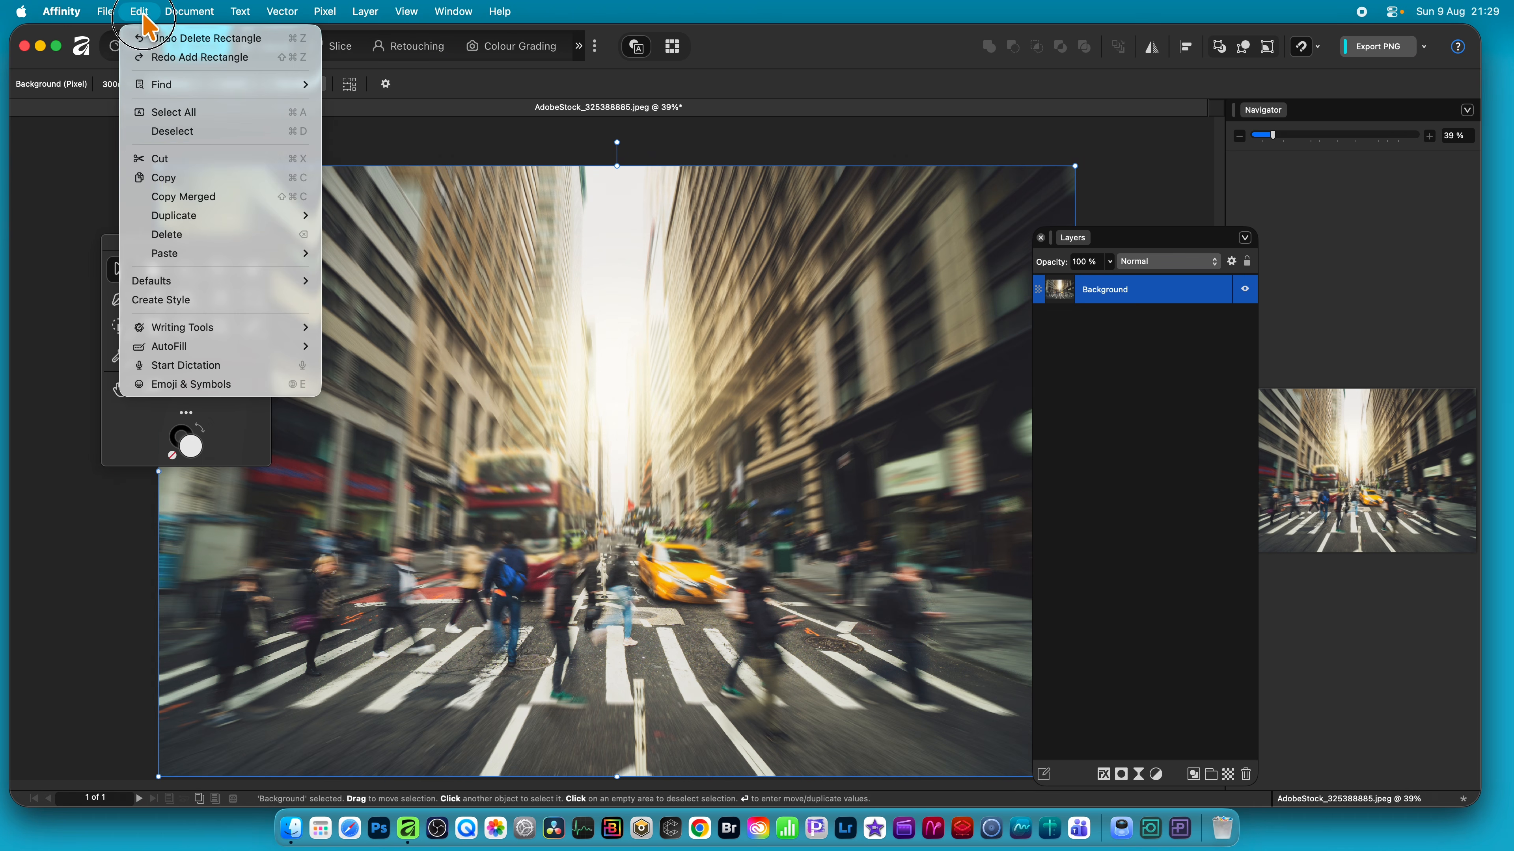
left_click(167, 178)
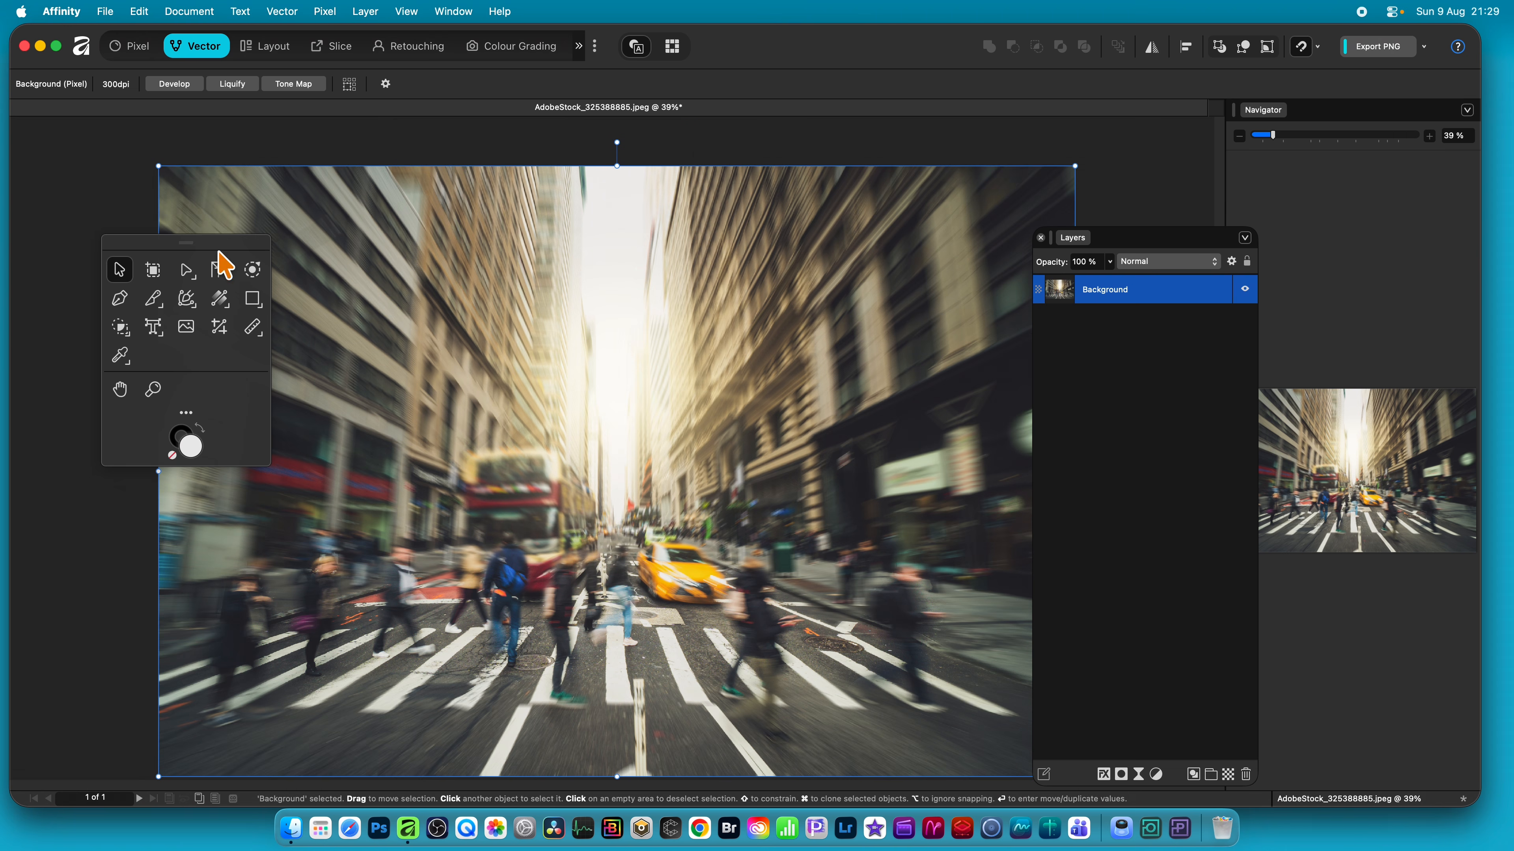
left_click_drag(252, 298, 300, 298)
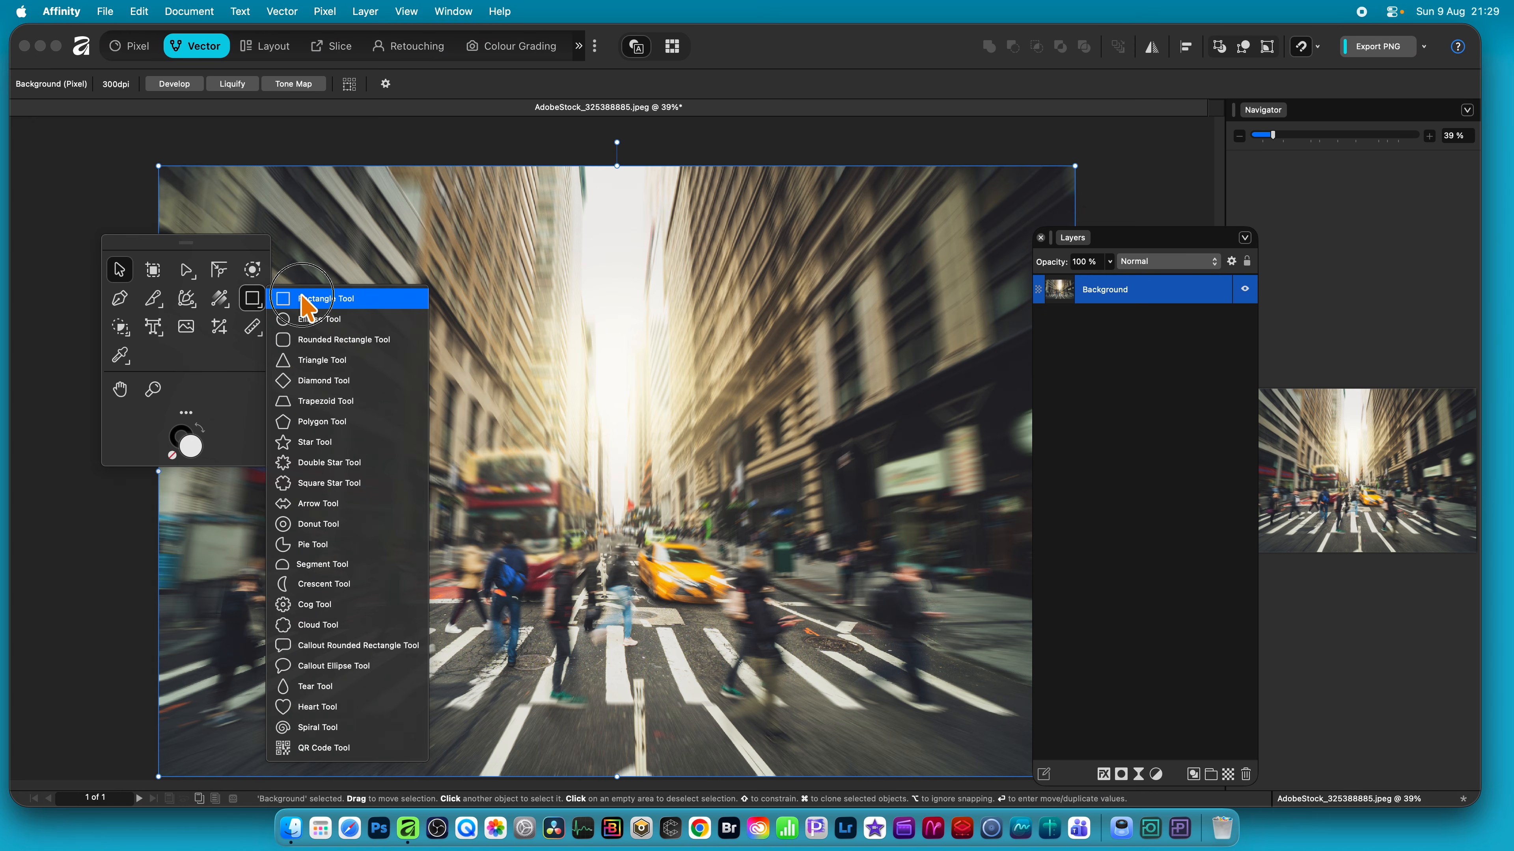
left_click_drag(301, 298, 302, 304)
left_click_drag(137, 144, 1052, 595)
scroll(746, 628, "down", 5)
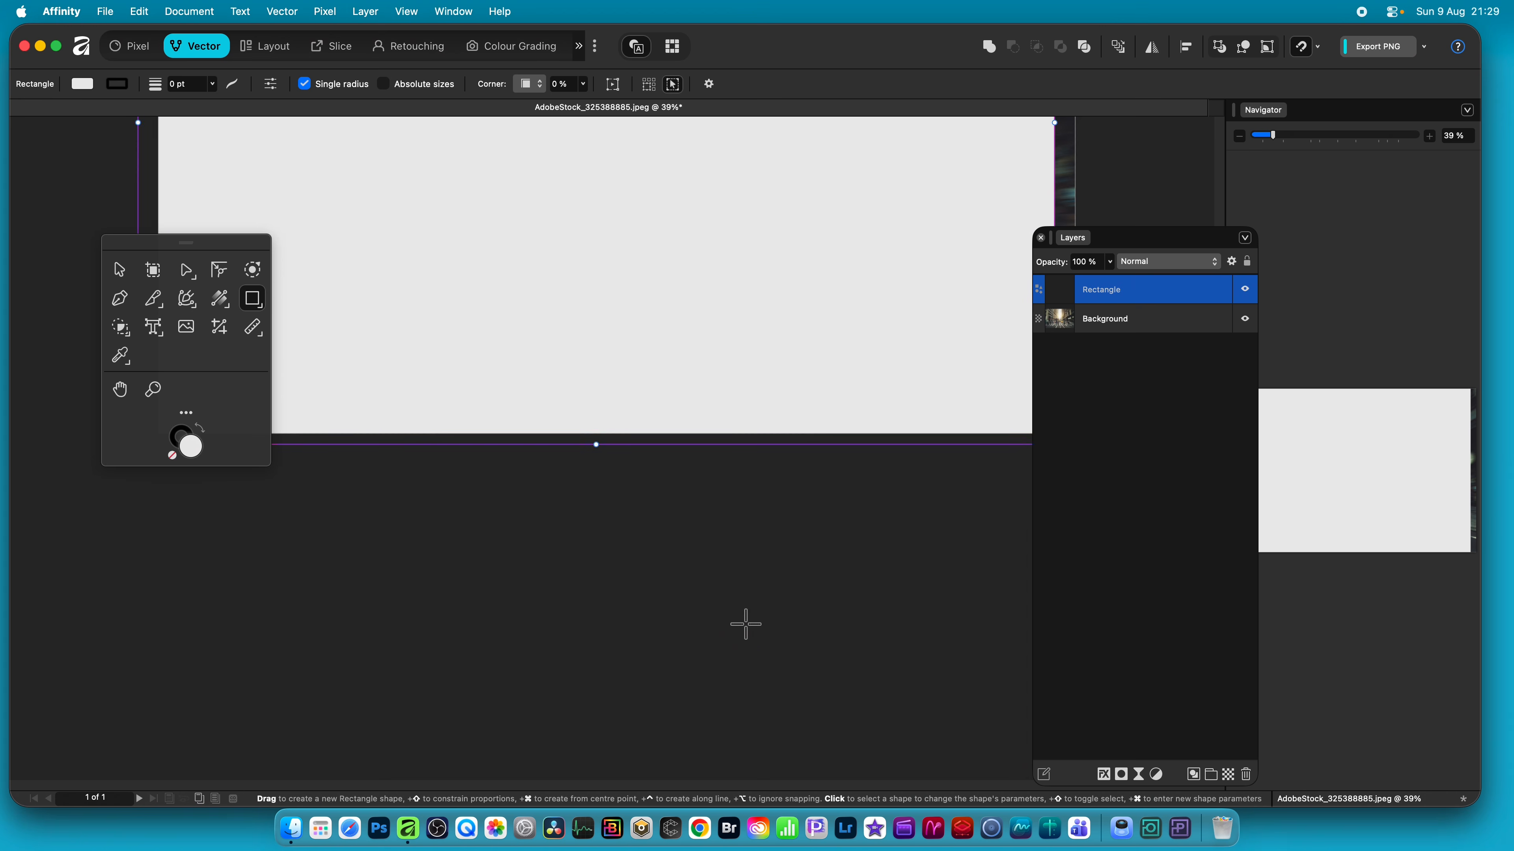
Step: Resize the rectangle to about 6192 × 4143 px so it extends past the photo's right edge and meets its lower edge
left_click_drag(1137, 238, 1246, 238)
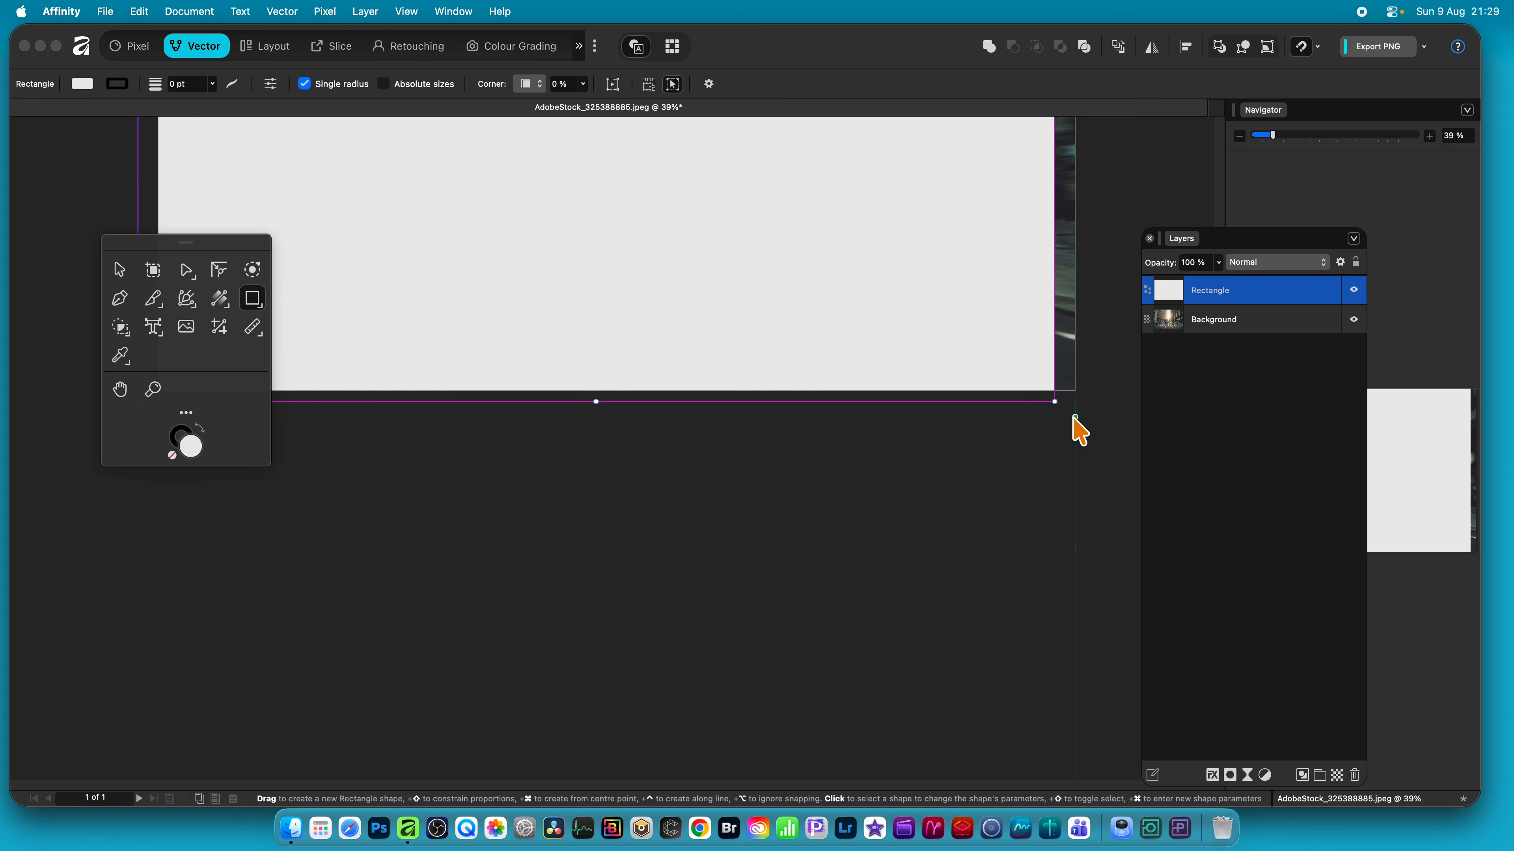
left_click_drag(1056, 405, 1084, 392)
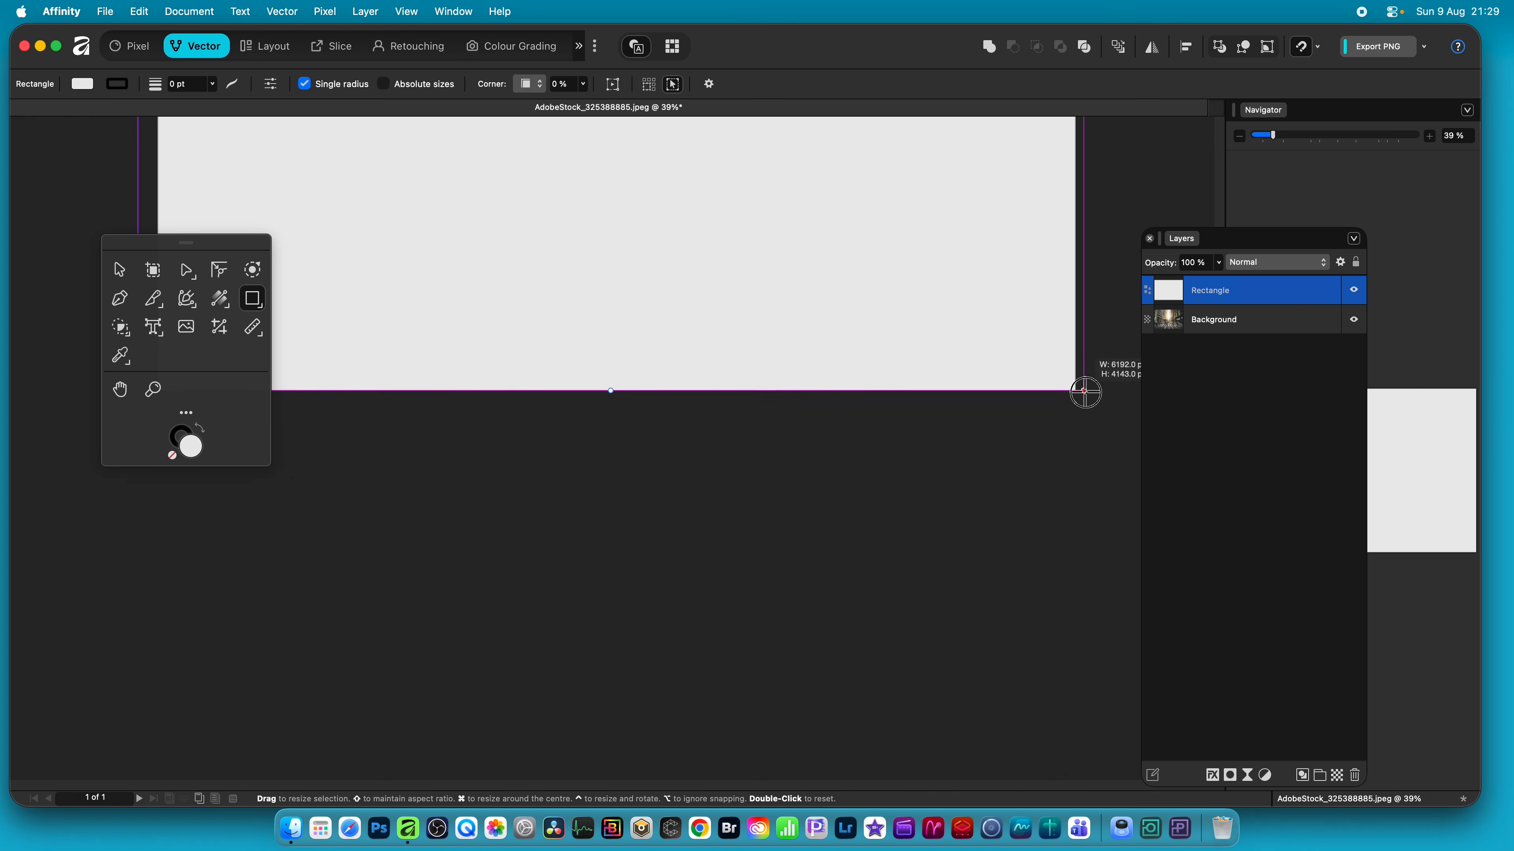
left_click(399, 499)
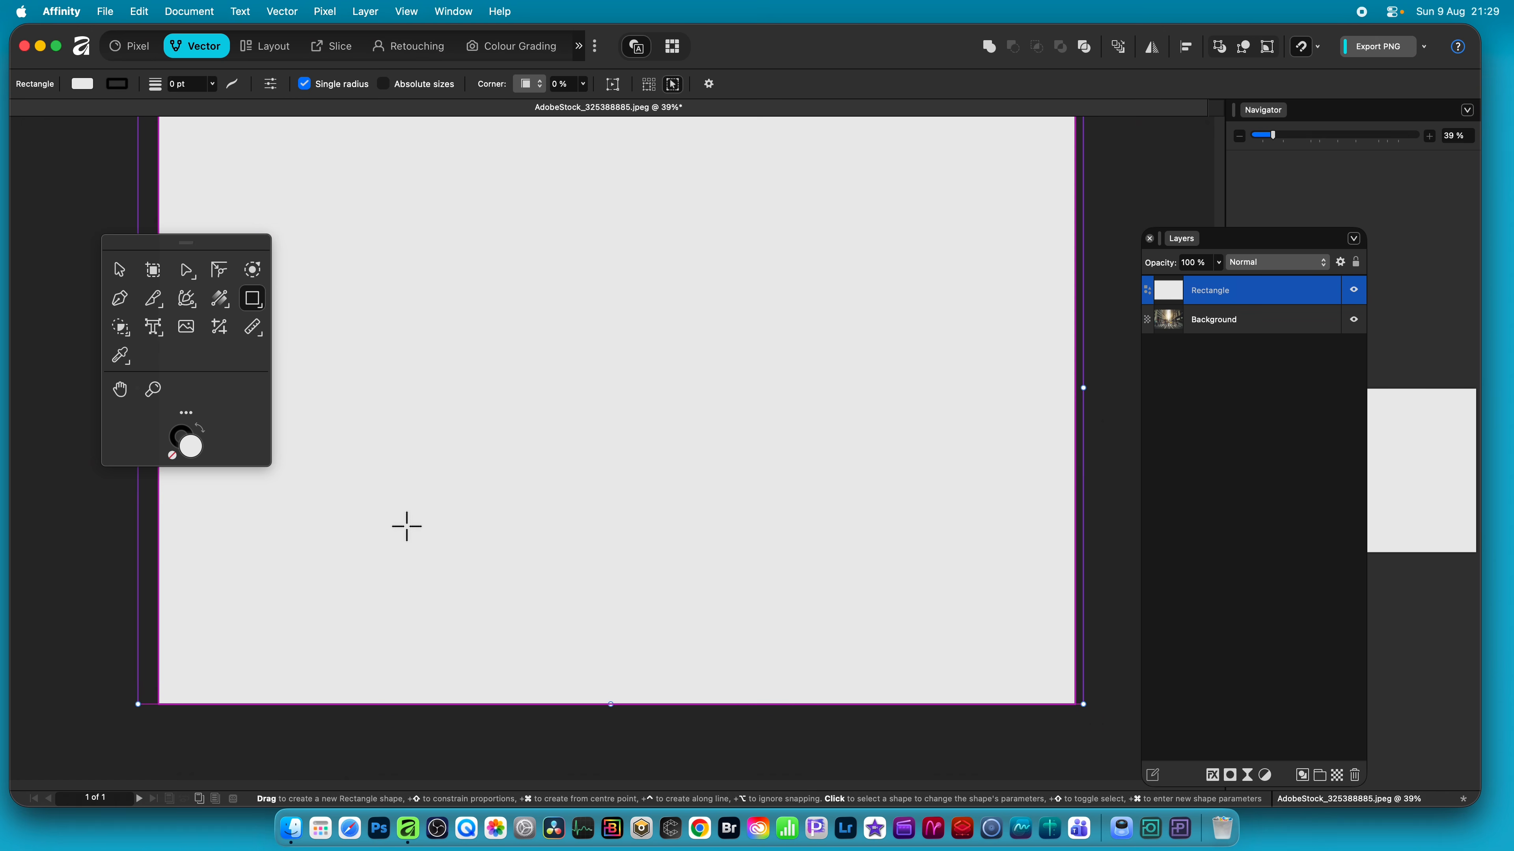
Step: Paste the copied photo inside the rectangle so it is clipped by the shape
left_click(138, 12)
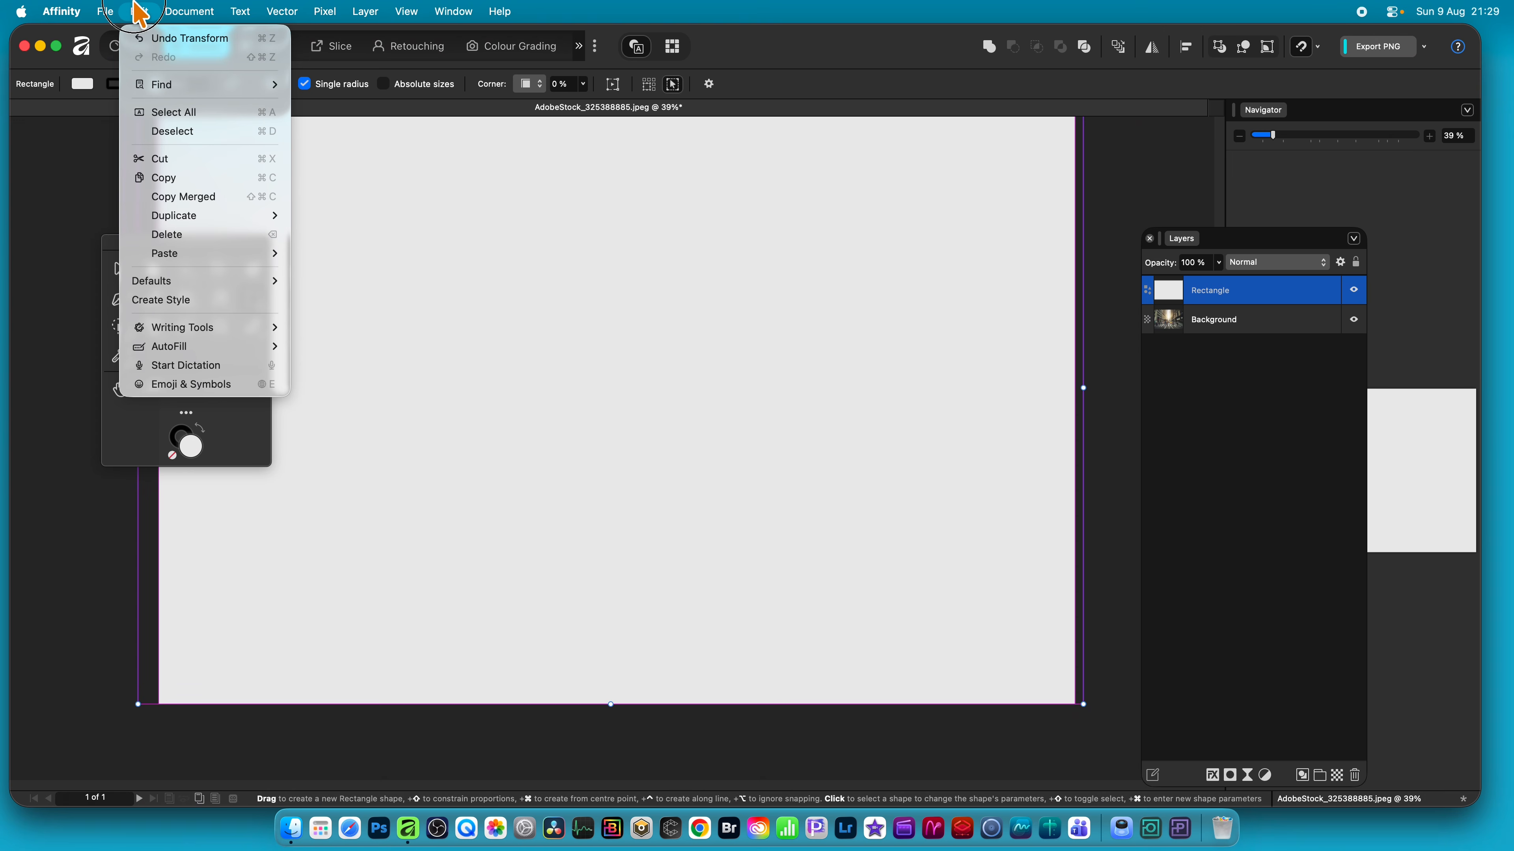
mouse_move(196, 254)
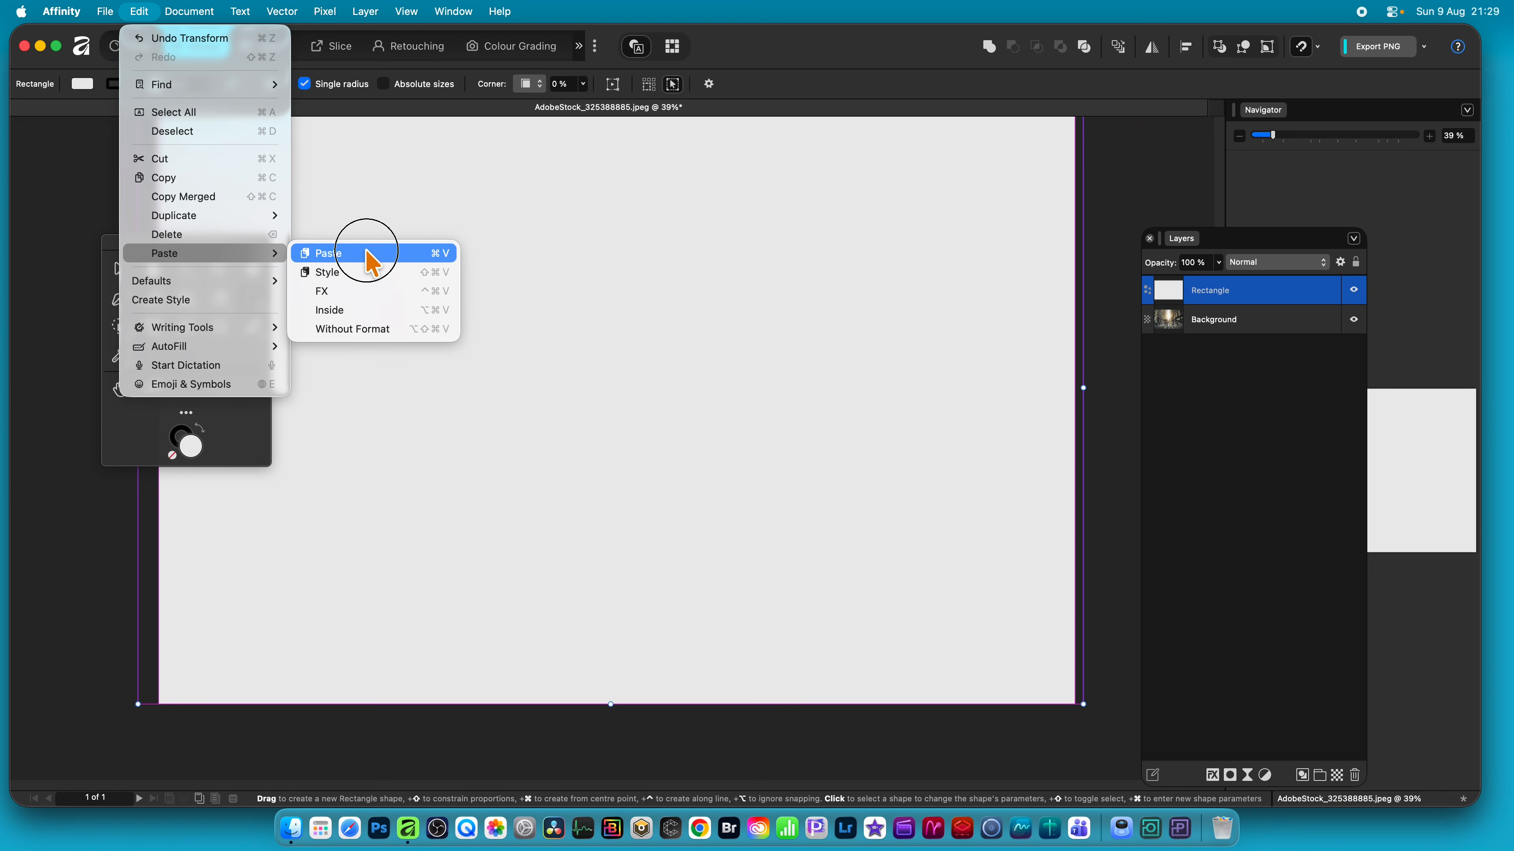
left_click(388, 312)
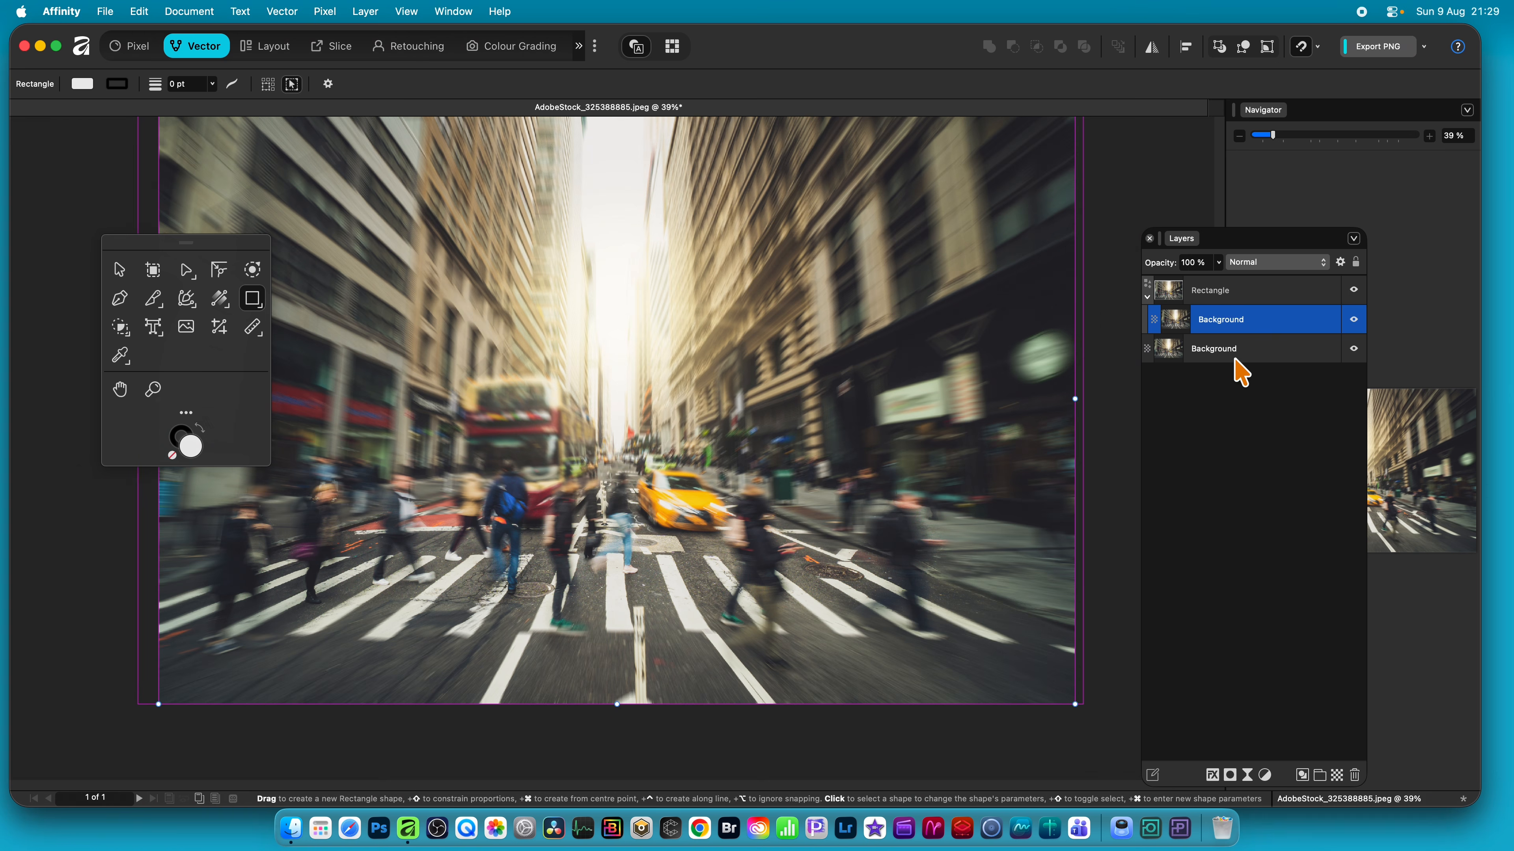
Step: Slice the Rectangle layer into many irregular pieces with looping freehand Knife Tool cuts across the whole photo
left_click(1245, 296)
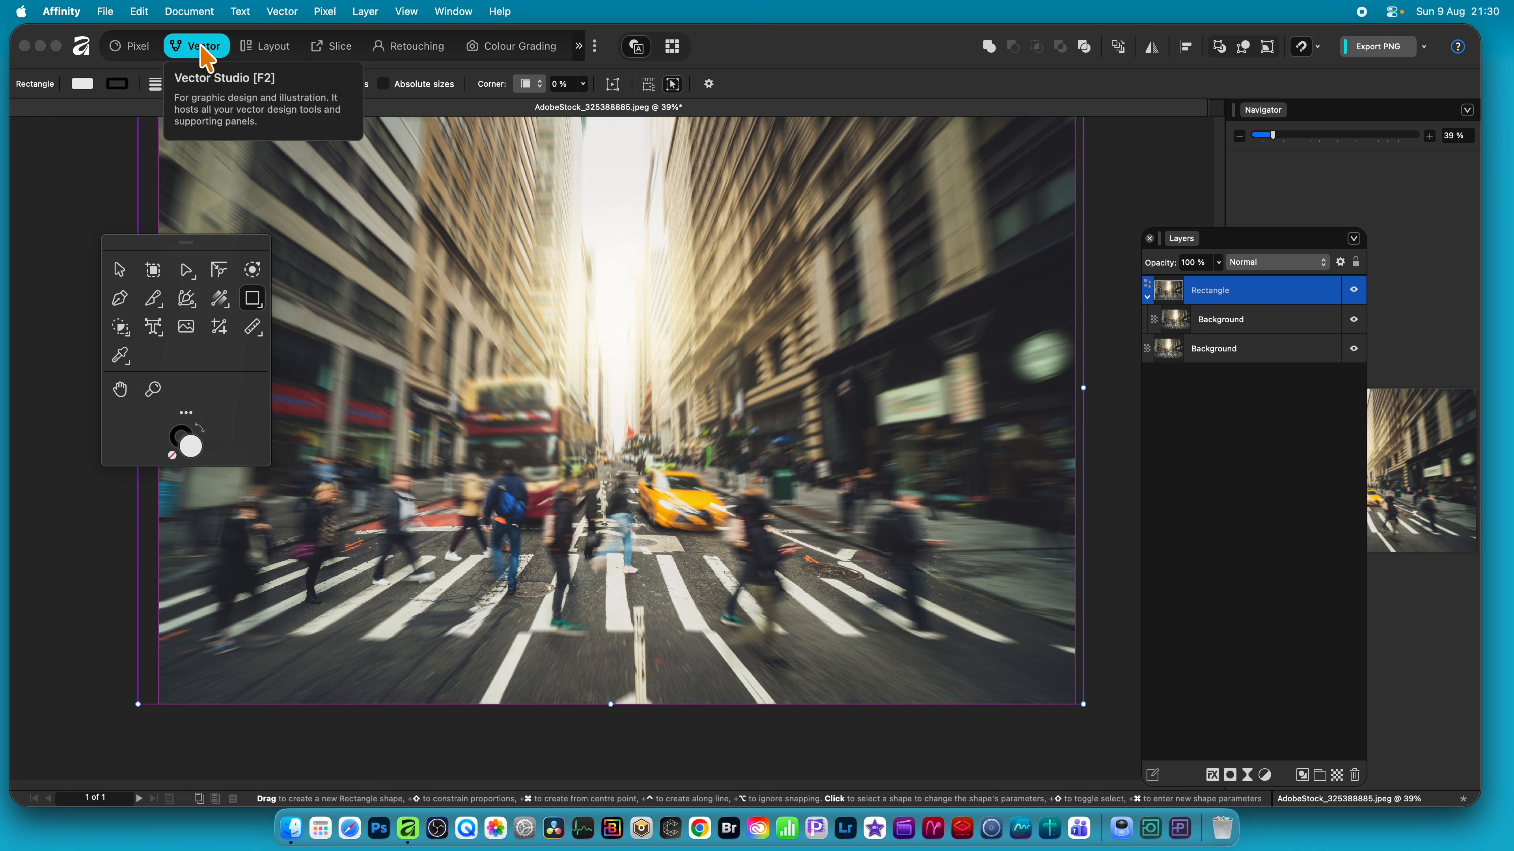
left_click(171, 299)
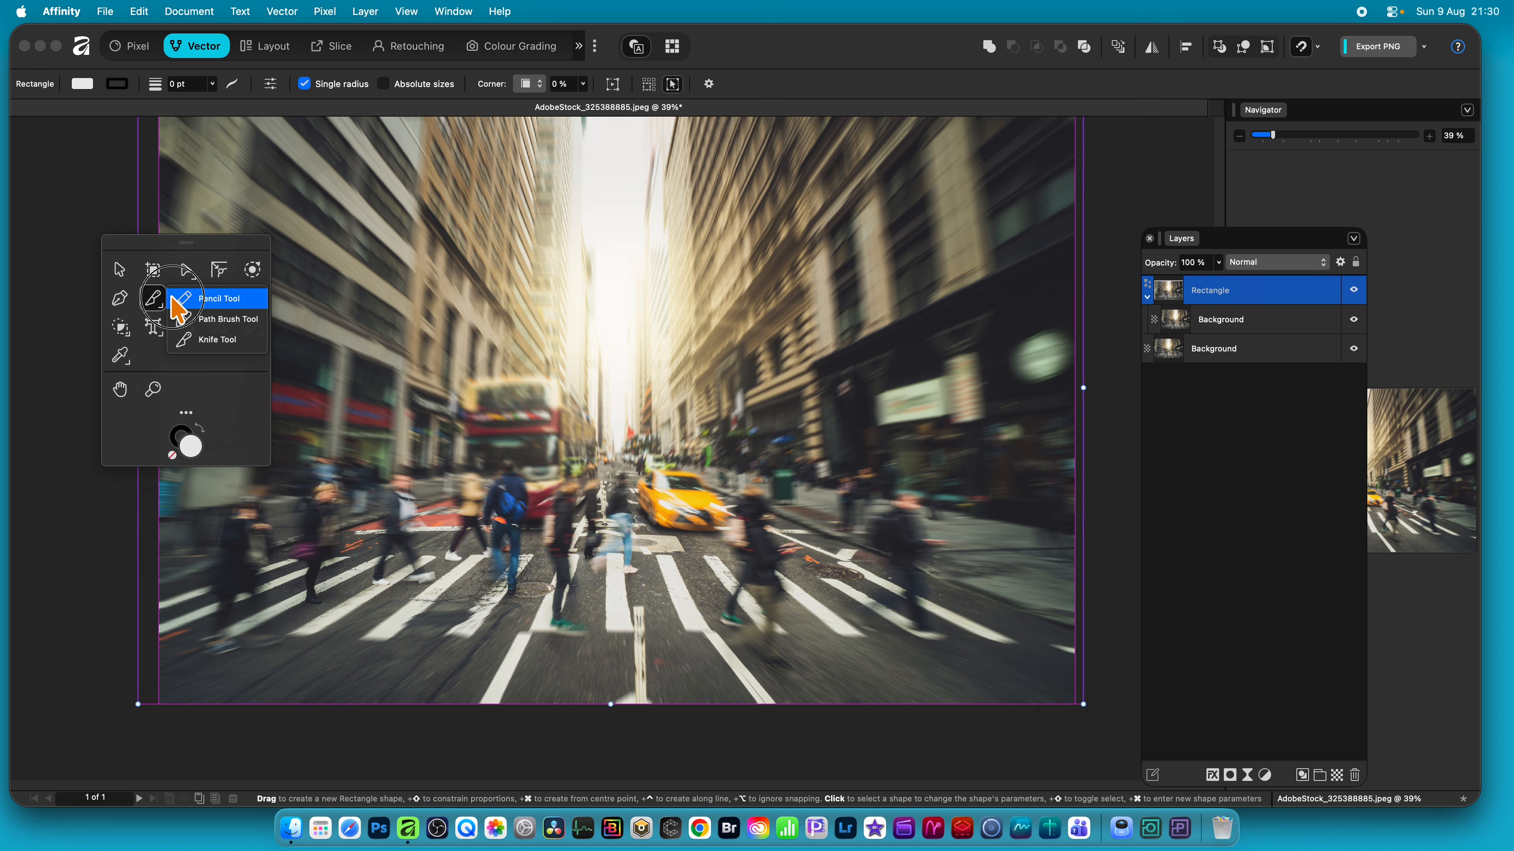
left_click(210, 344)
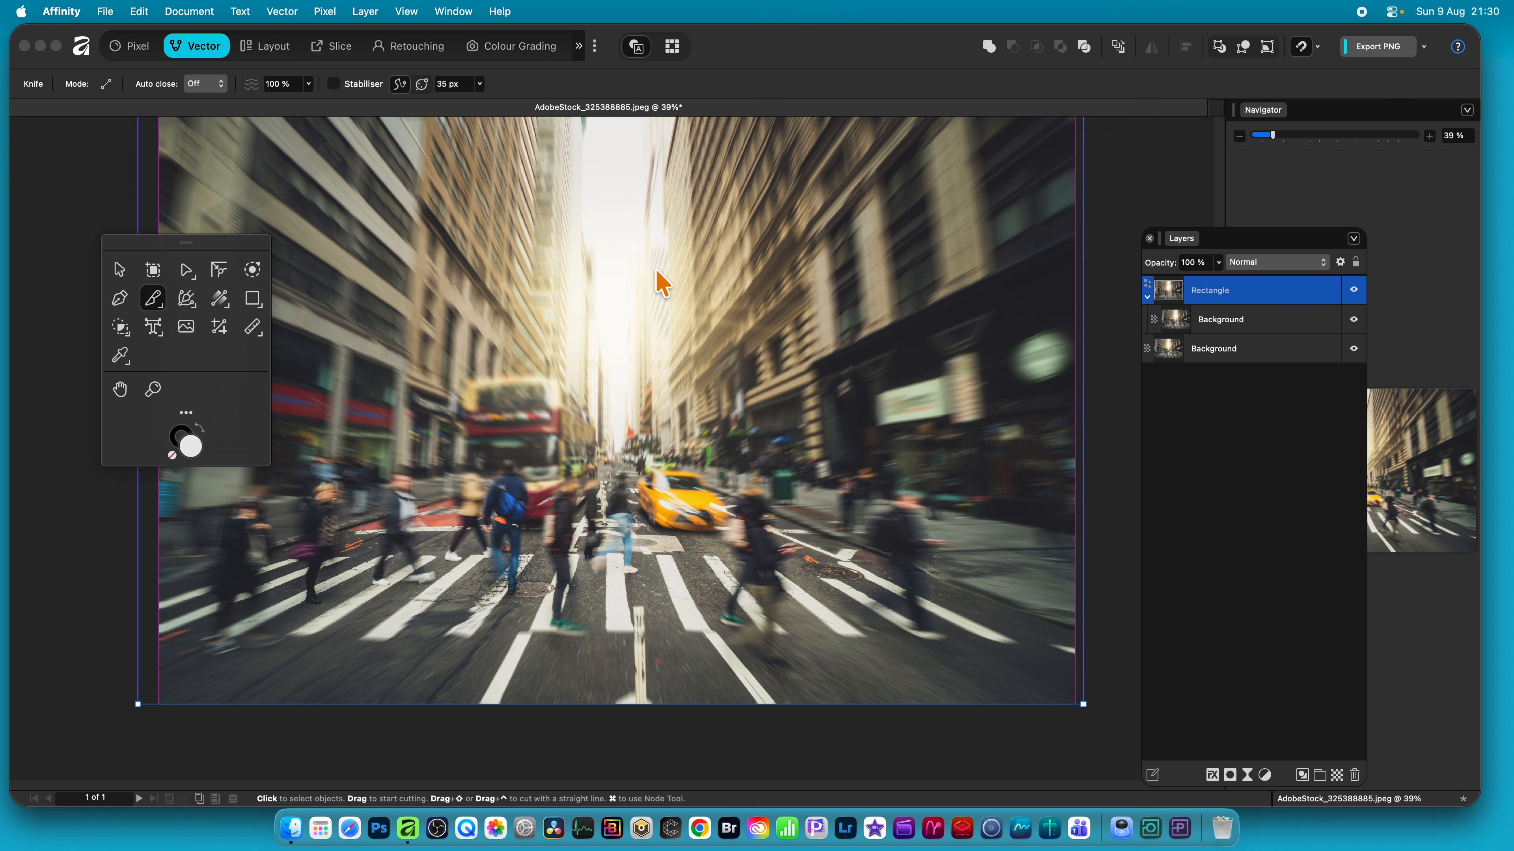
mouse_move(653, 270)
left_mouse_down()
mouse_move(604, 466)
mouse_move(999, 487)
mouse_move(954, 632)
mouse_move(1091, 685)
mouse_move(1121, 536)
mouse_move(844, 221)
mouse_move(969, 106)
mouse_move(598, 227)
mouse_move(460, 225)
mouse_move(267, 113)
mouse_move(205, 209)
mouse_move(414, 412)
mouse_move(462, 488)
mouse_move(360, 528)
mouse_move(265, 727)
mouse_move(340, 528)
mouse_move(555, 733)
mouse_move(691, 572)
mouse_move(921, 638)
mouse_move(924, 686)
mouse_move(545, 440)
mouse_move(564, 261)
mouse_move(615, 349)
mouse_move(499, 189)
mouse_move(506, 266)
mouse_move(351, 173)
mouse_move(354, 296)
mouse_move(375, 164)
mouse_move(230, 540)
mouse_move(214, 525)
mouse_move(436, 445)
mouse_move(416, 550)
mouse_move(632, 615)
mouse_move(709, 480)
mouse_move(631, 460)
mouse_move(1046, 535)
mouse_move(1044, 413)
mouse_move(746, 430)
mouse_move(818, 437)
mouse_move(943, 328)
mouse_move(783, 198)
mouse_move(769, 293)
mouse_move(835, 235)
left_mouse_up()
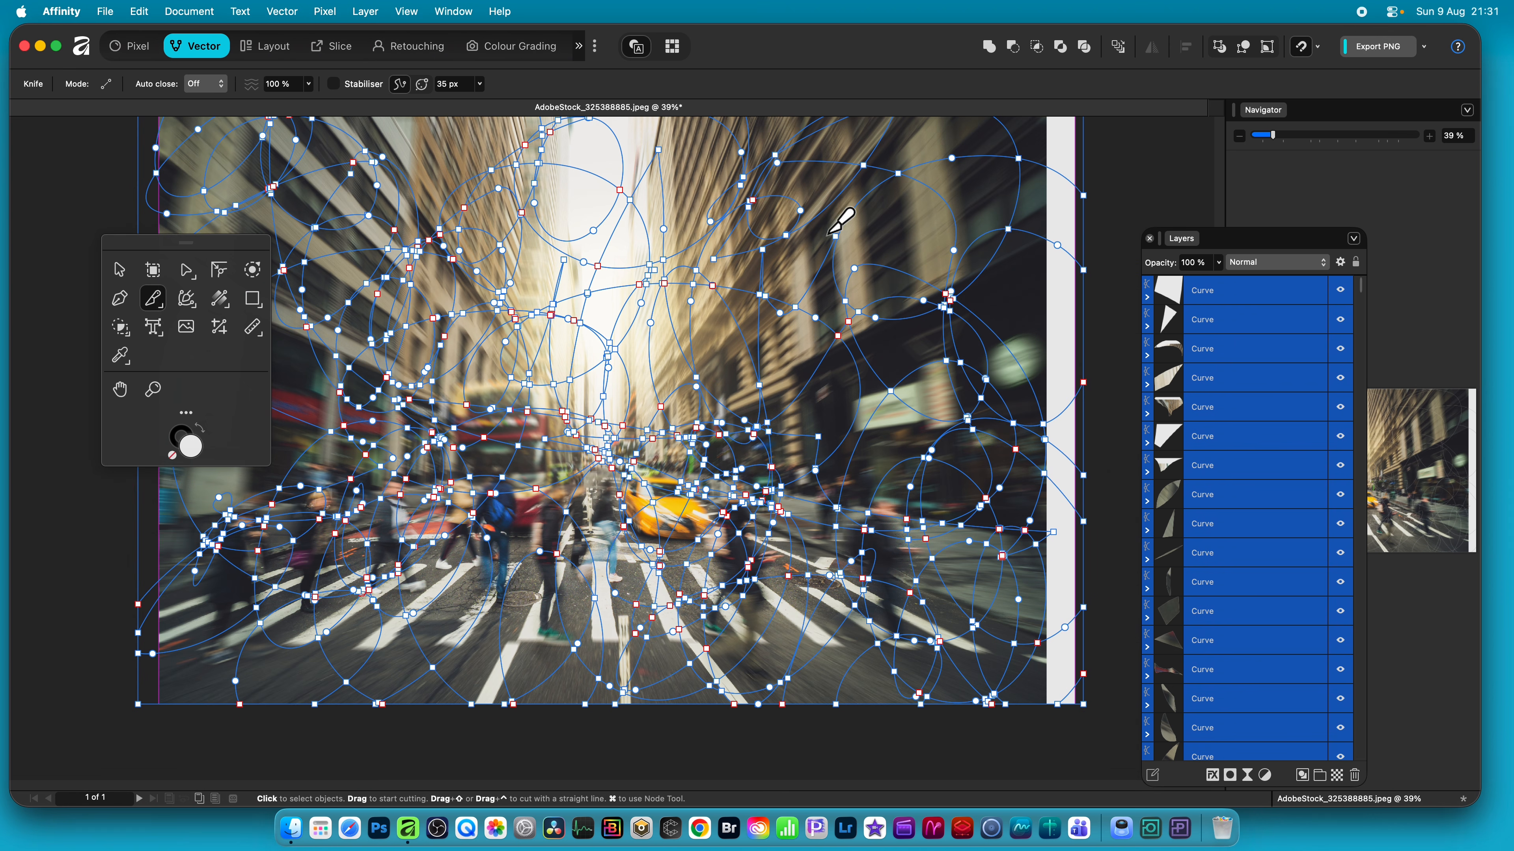
Step: Examine the Background photo nested inside the topmost Curve layer
left_click(1147, 298)
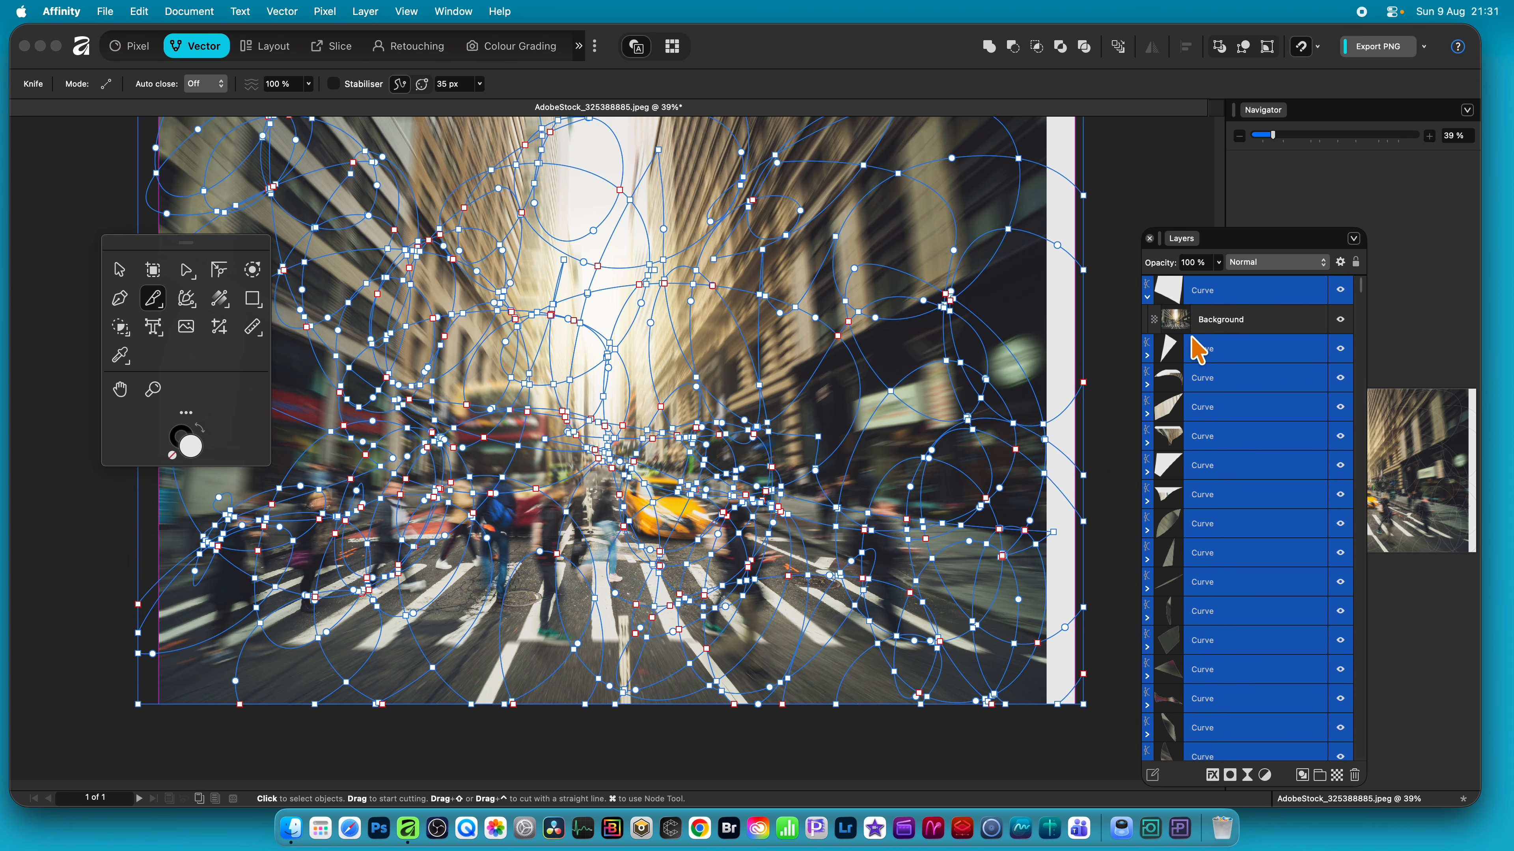
left_click(1236, 327)
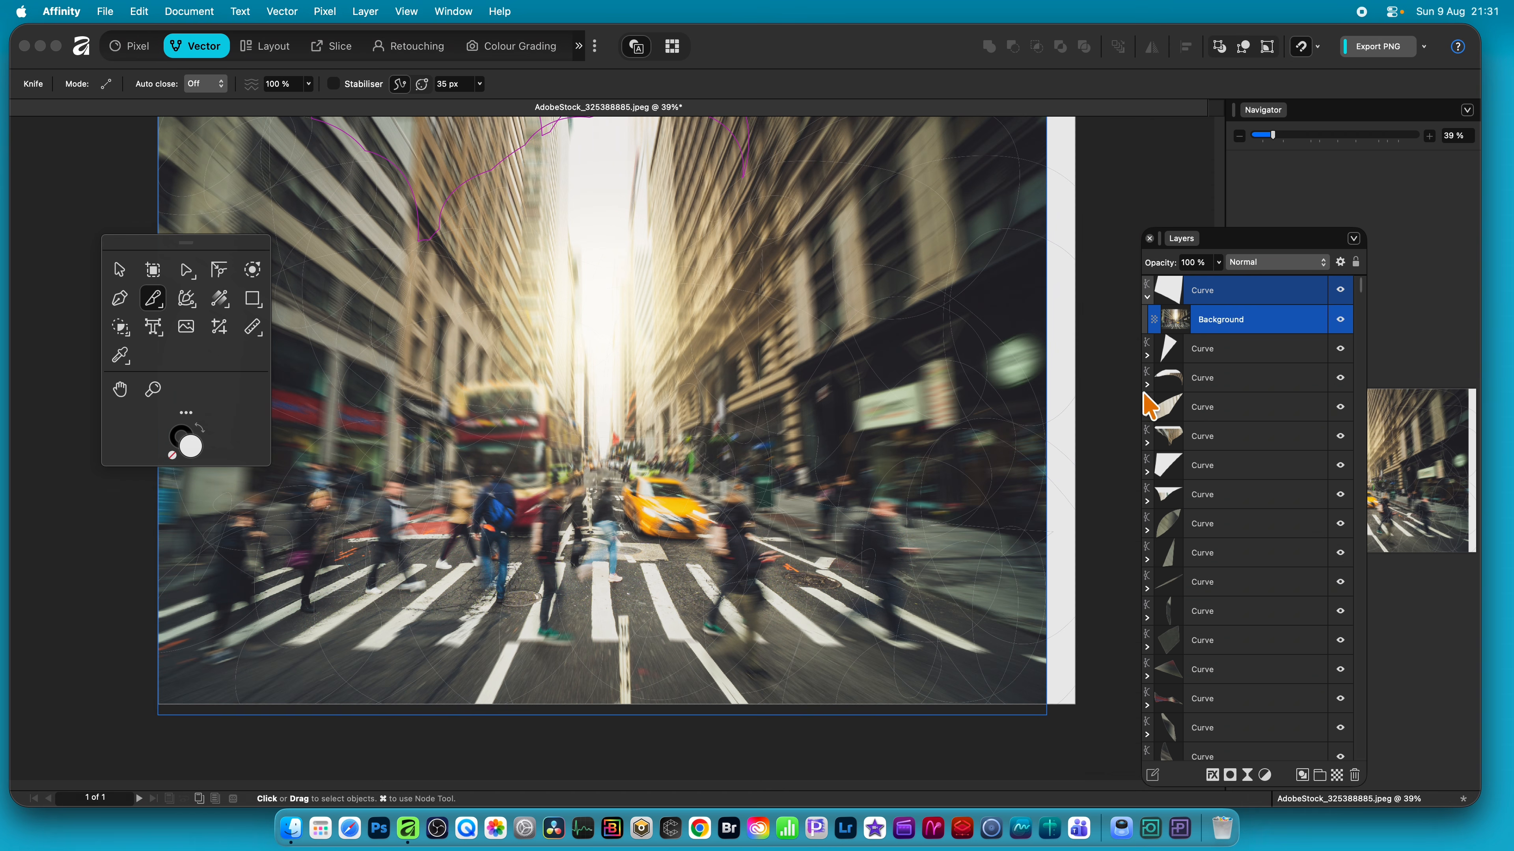
left_click(1146, 297)
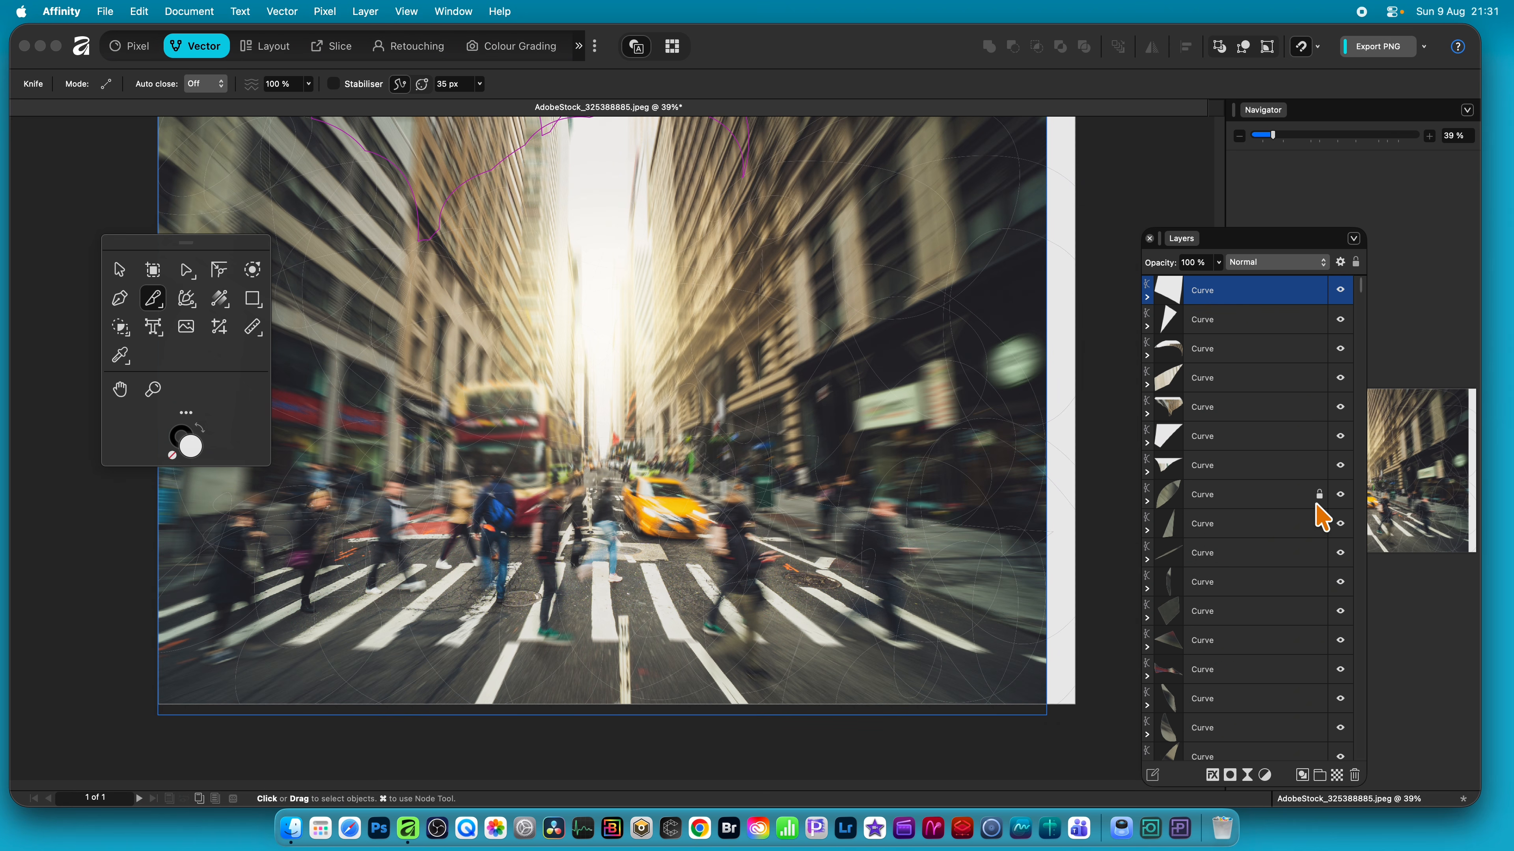
Step: Apply an Outer Shadow to the top 14 Curve layers with 14 px radius, 32.3 px offset and 70% intensity
left_click(1221, 670)
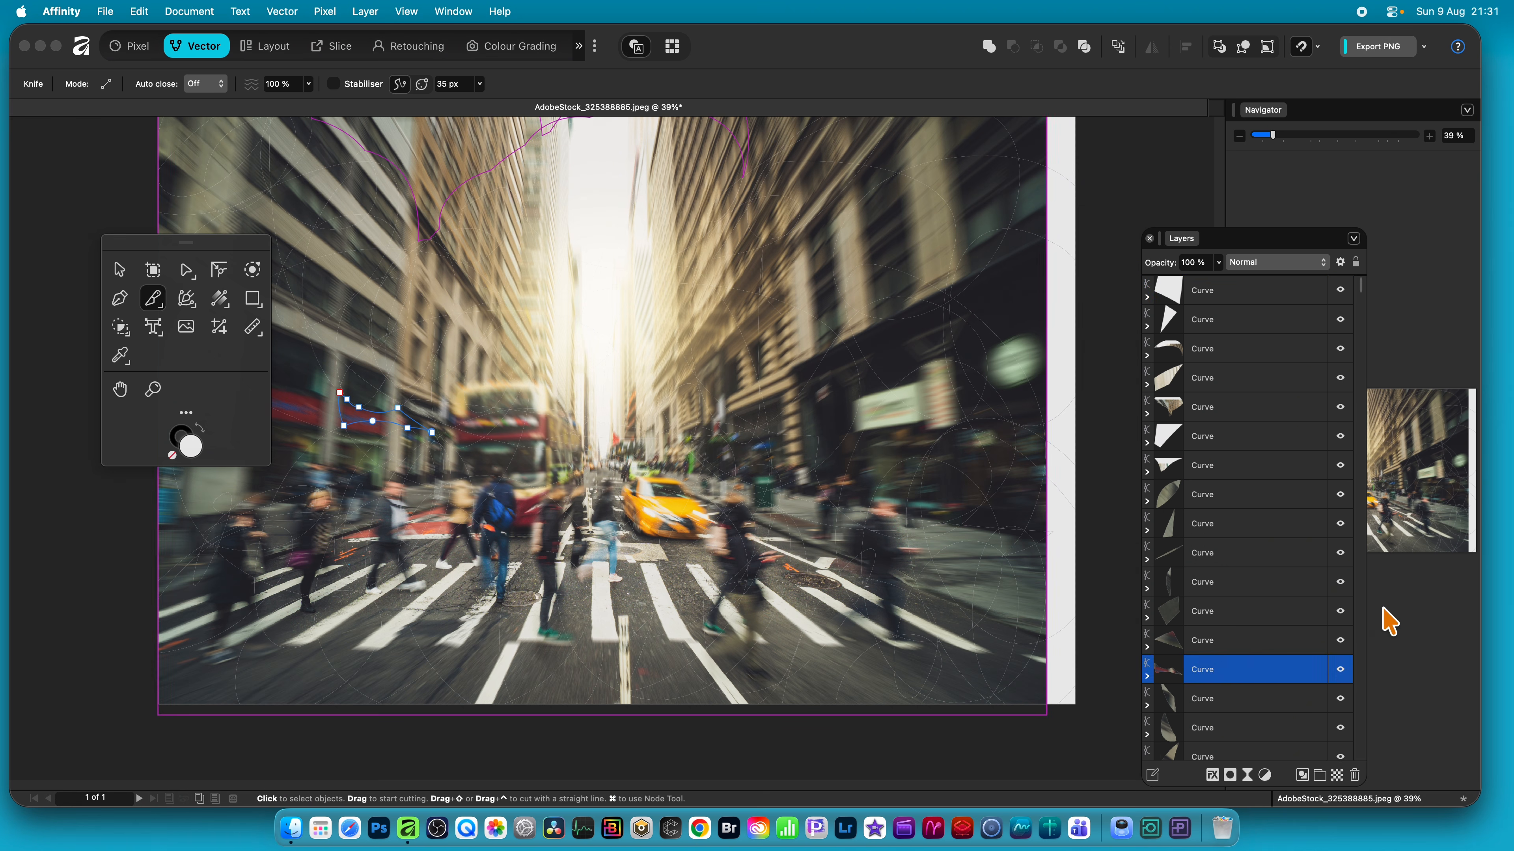
left_click(1248, 298)
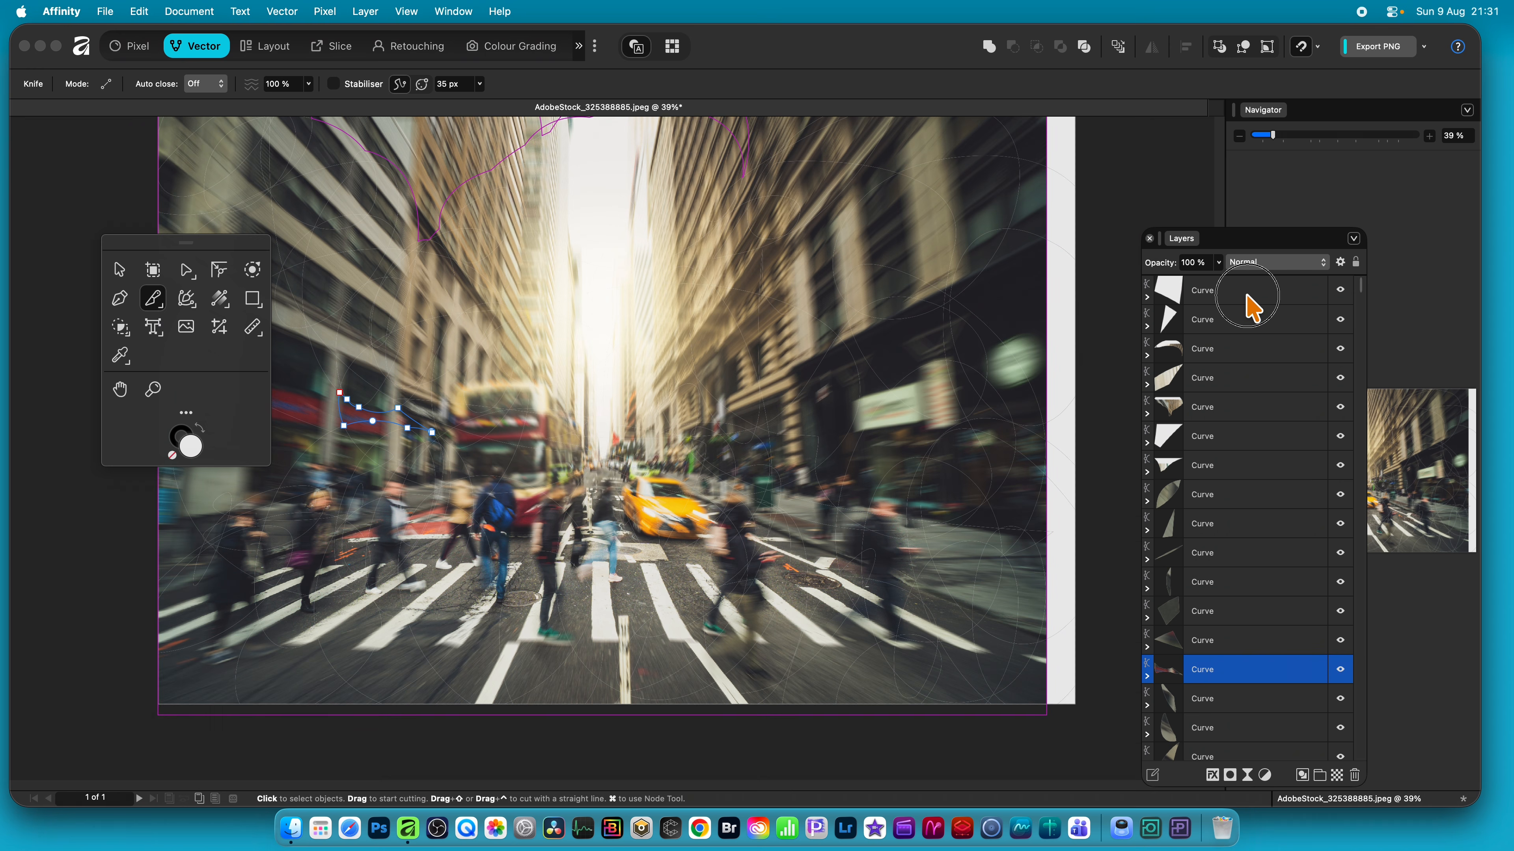
left_click(1239, 667, "shift")
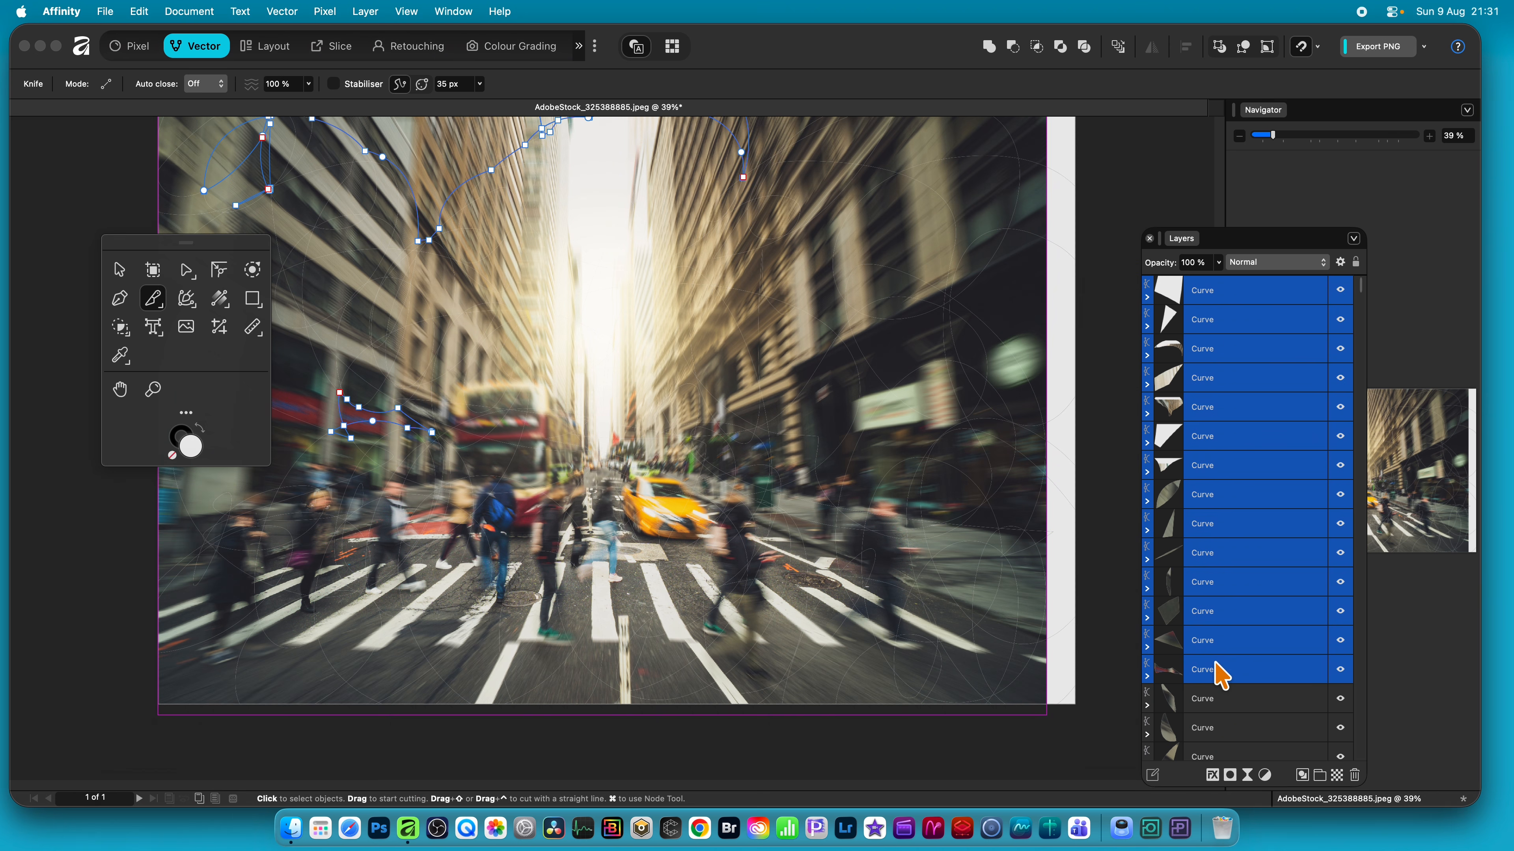
left_click(1212, 776)
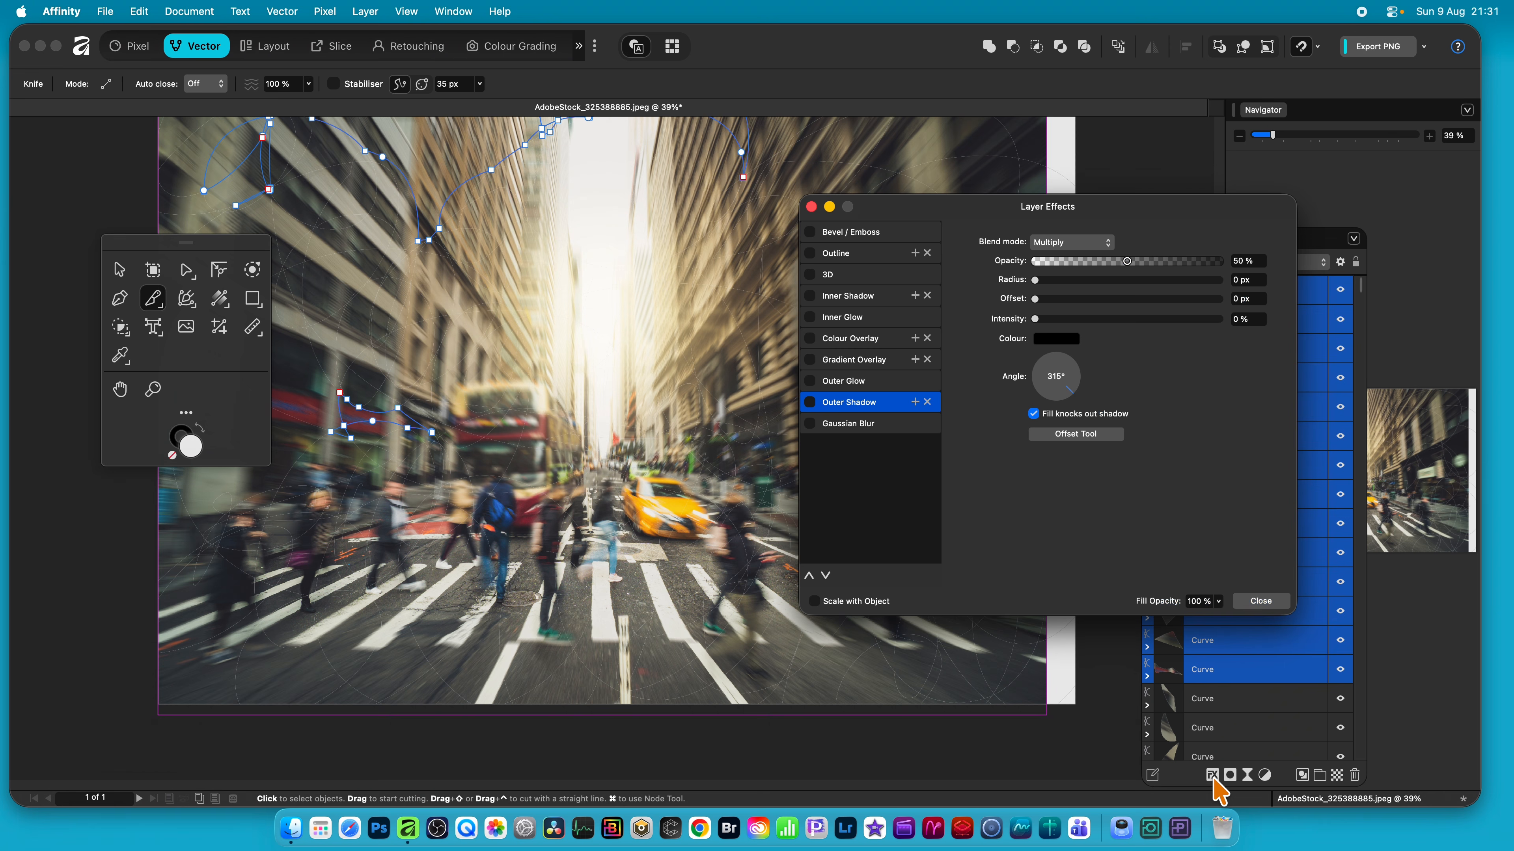
left_click(827, 406)
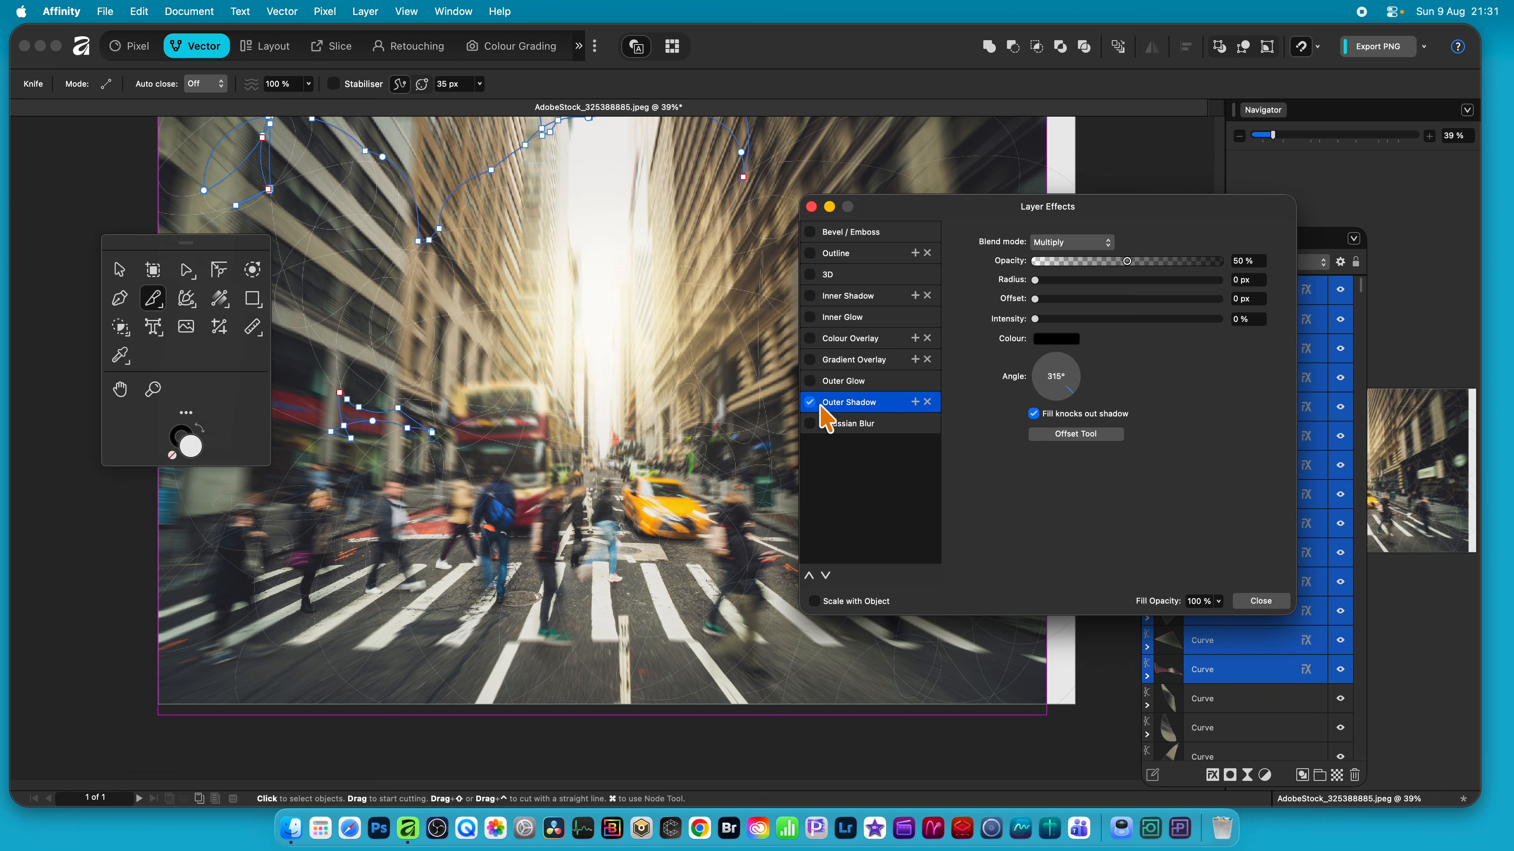
left_click(1122, 281)
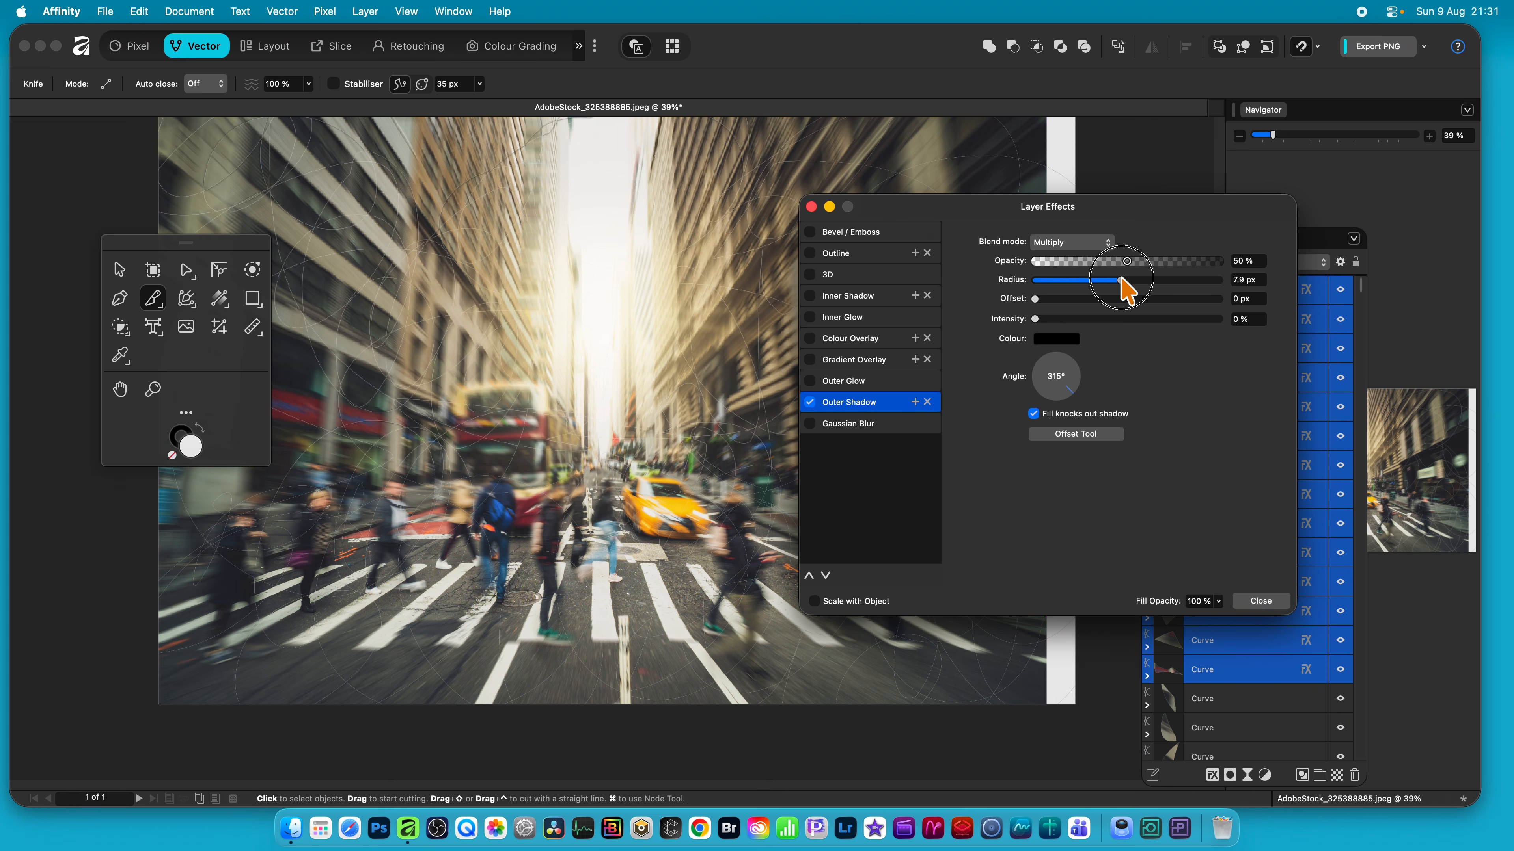
left_click(1161, 299)
left_click(1165, 319)
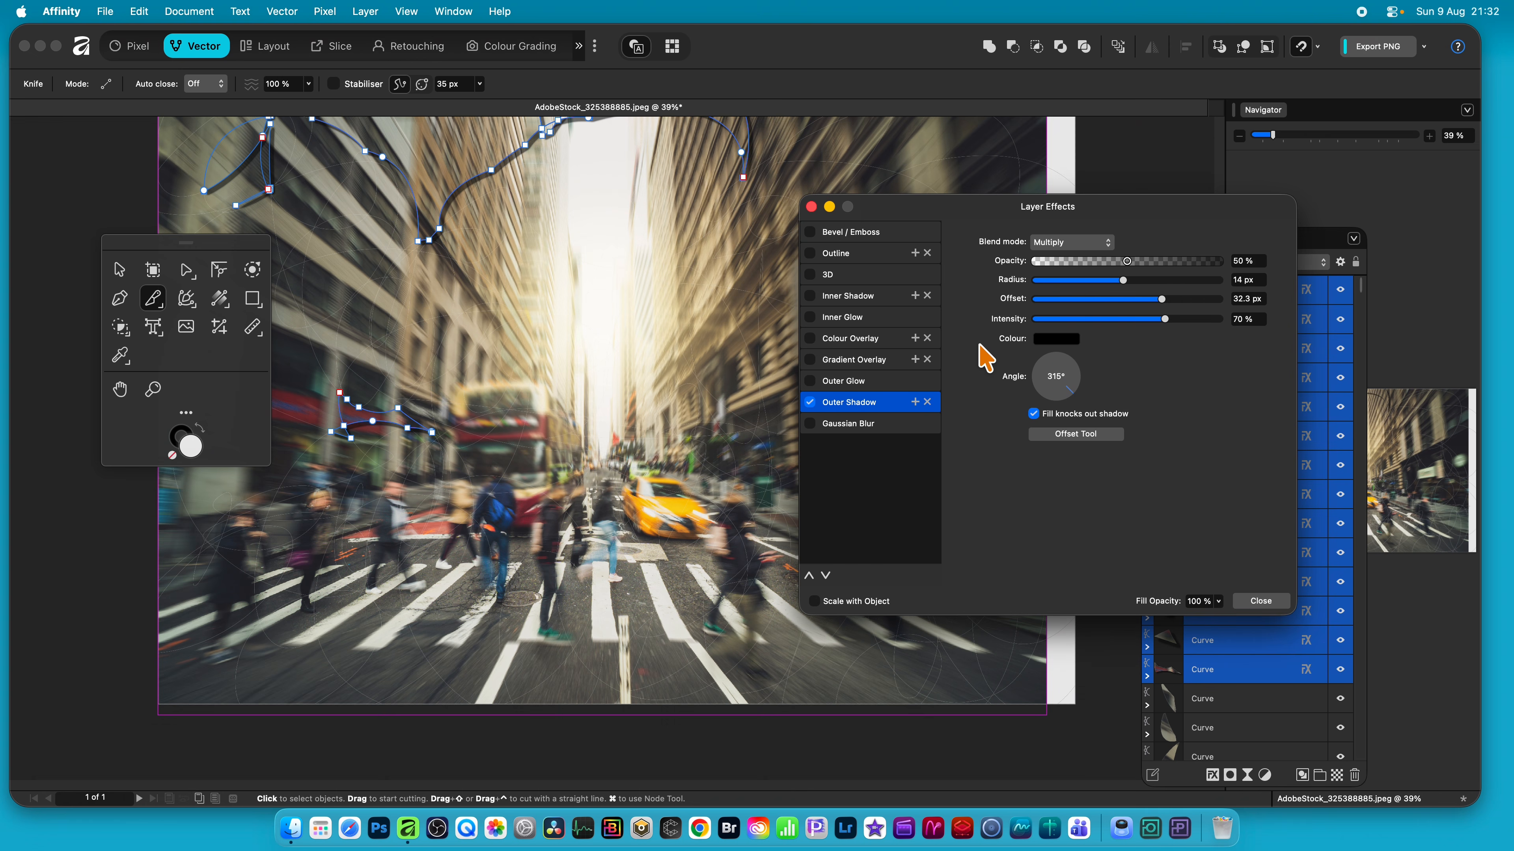
left_click(1275, 602)
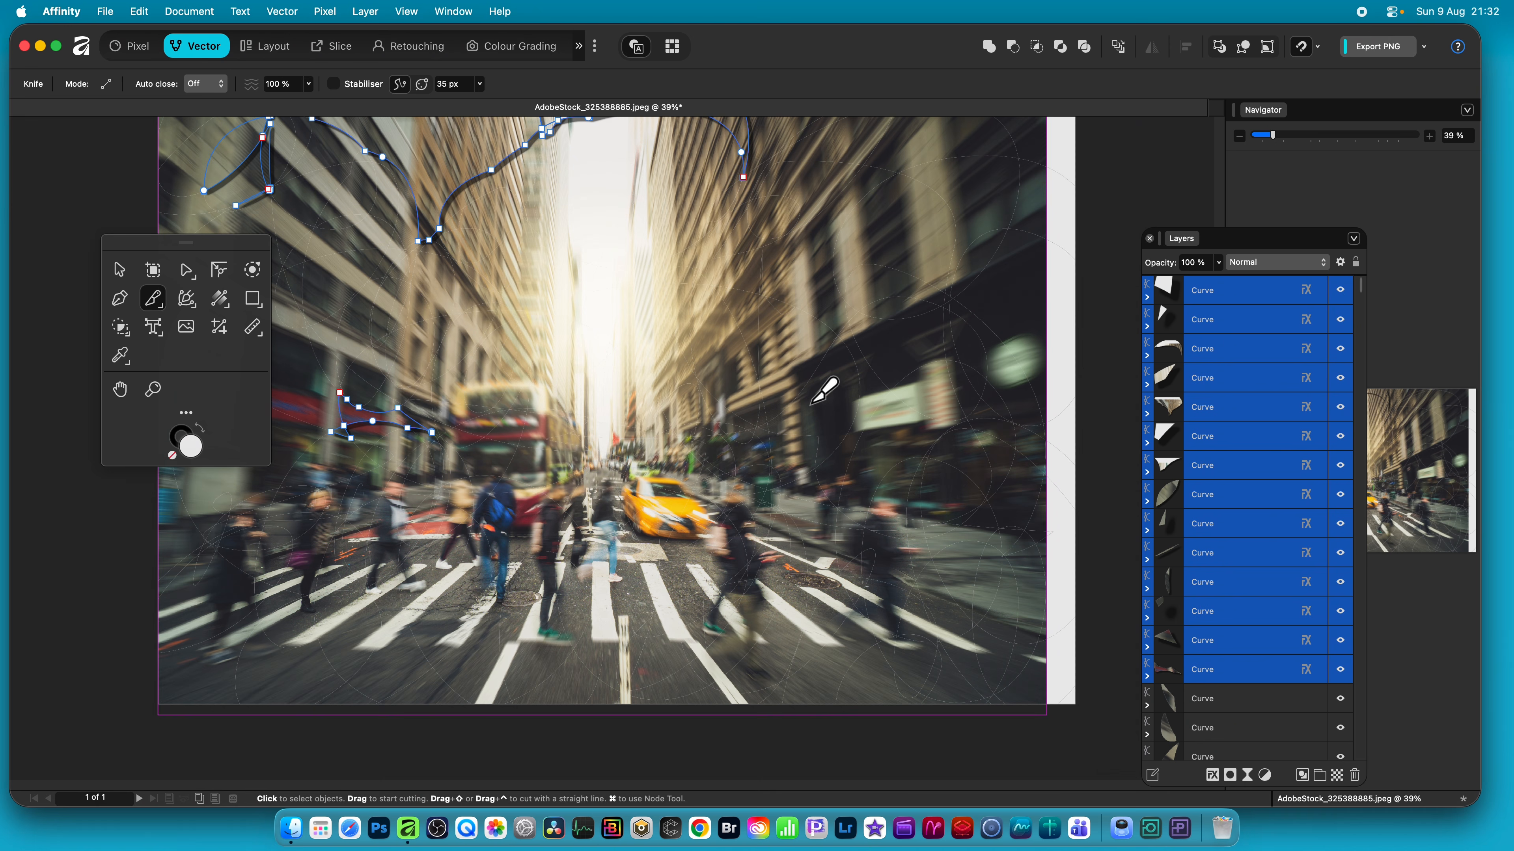
Step: Transform the 14 selected curves with Move / Duplicate: horizontal 39 px, vertical 102 px, rotation -5° and scale 108%
left_click(118, 269)
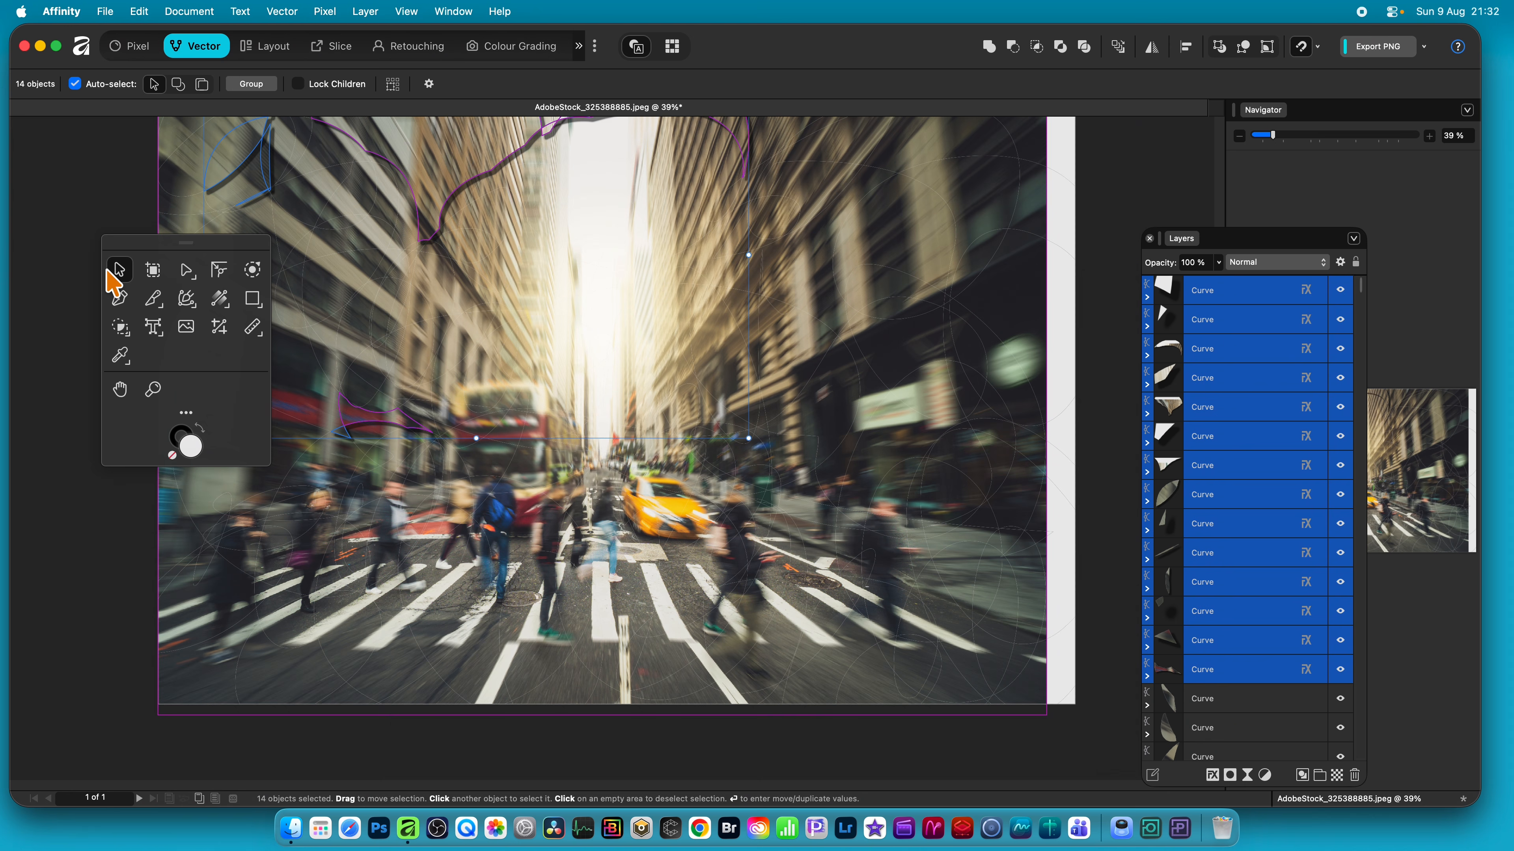
key("Return")
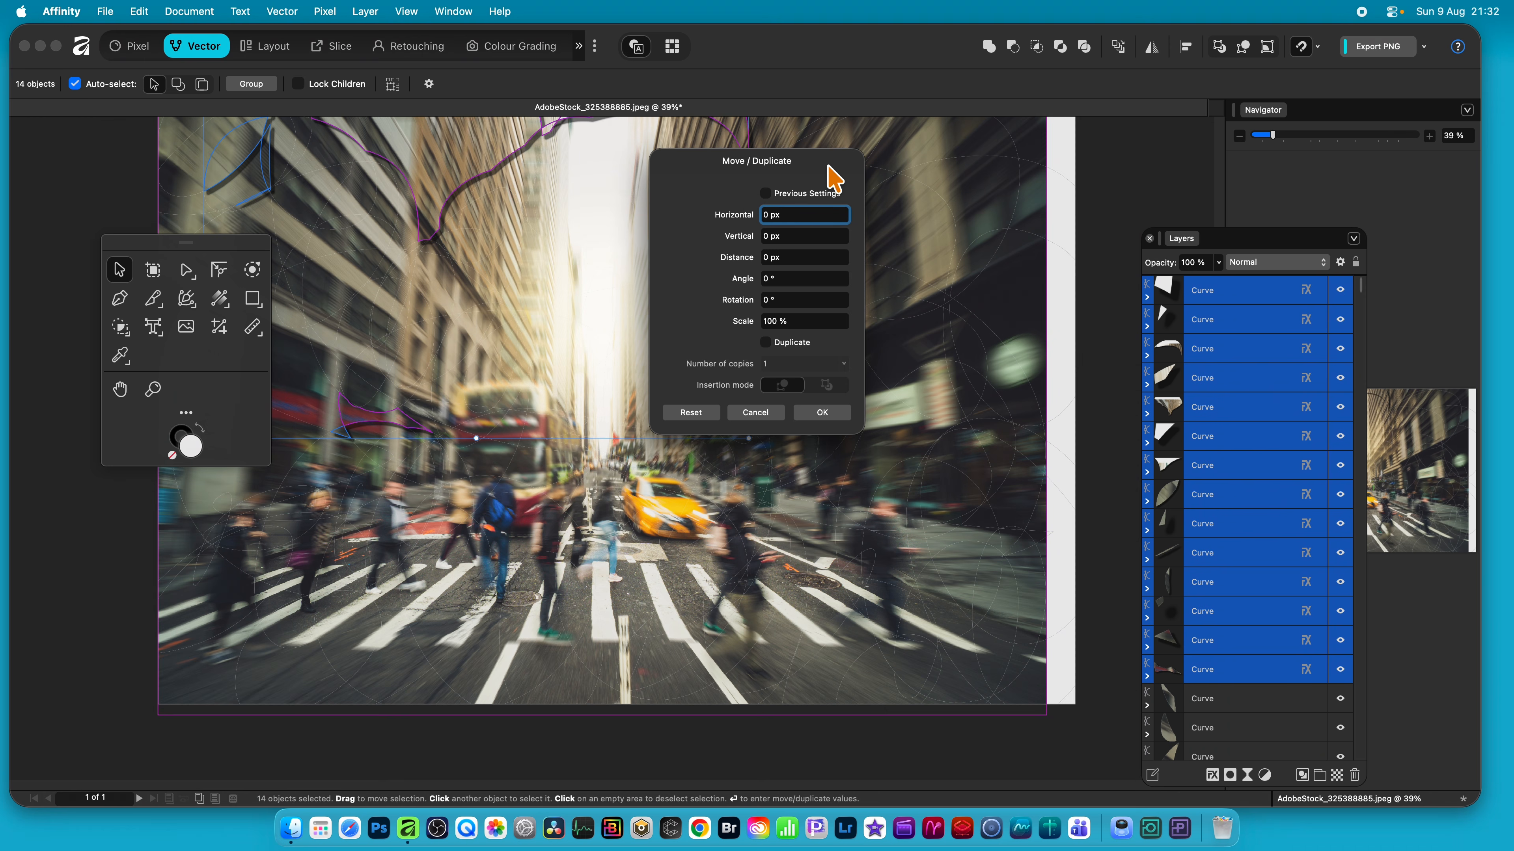
left_click_drag(748, 160, 1021, 196)
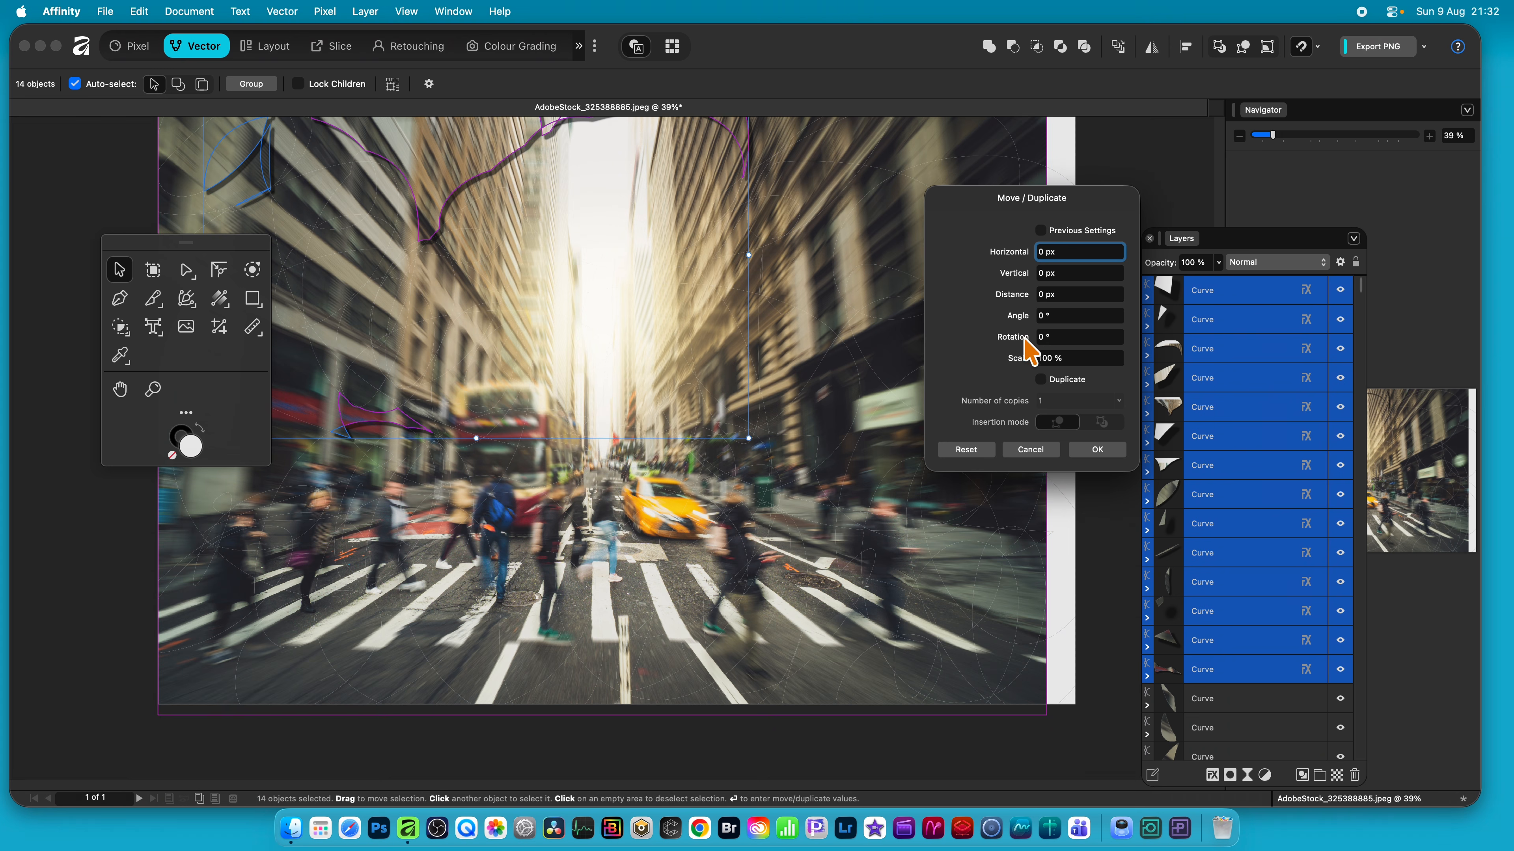
left_click_drag(1019, 338, 1028, 358)
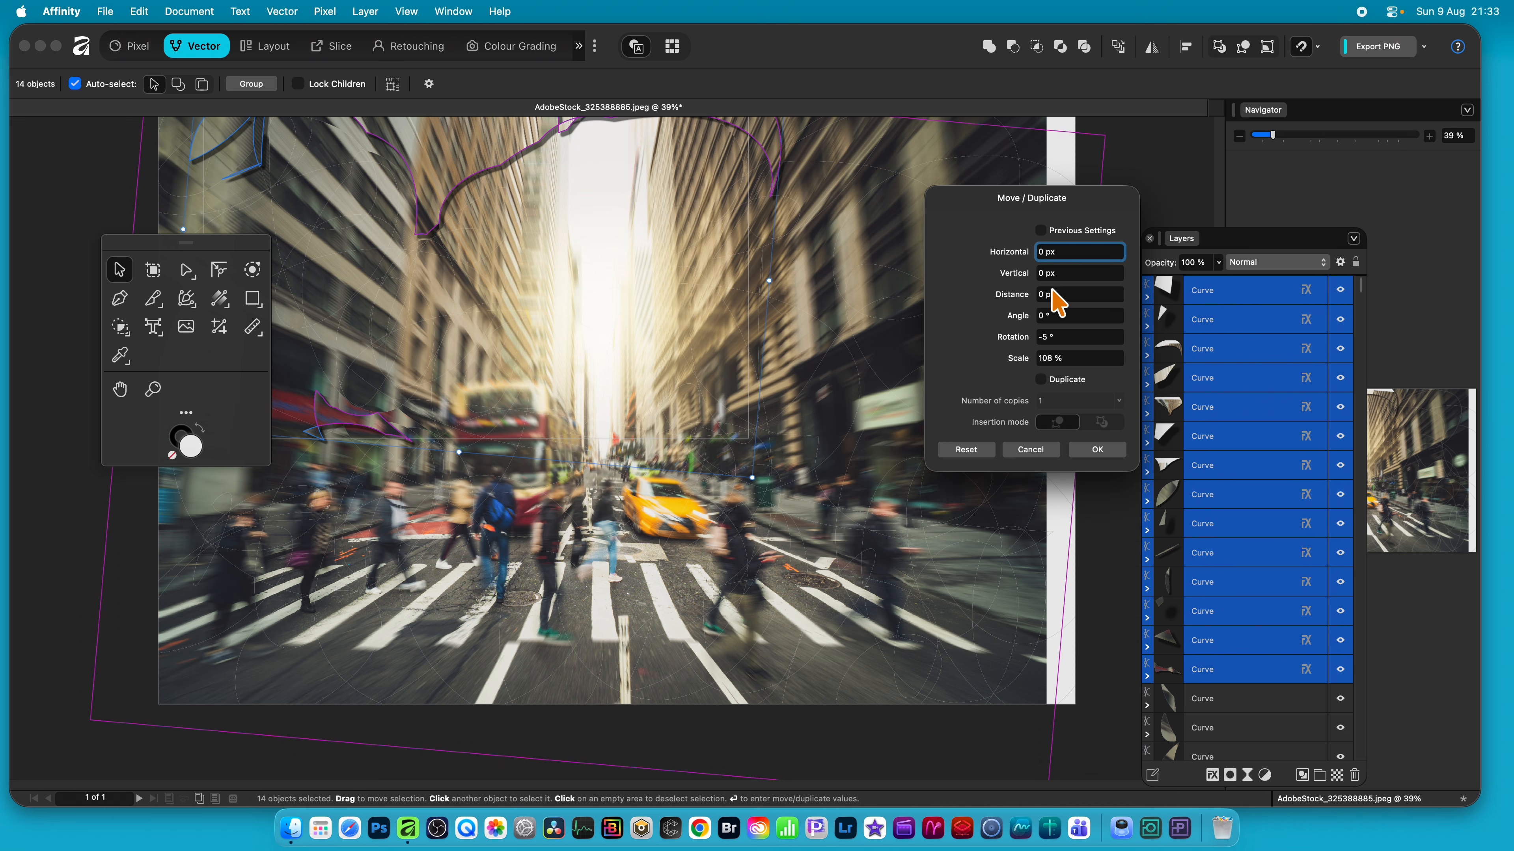
left_click(1009, 255)
left_click_drag(1010, 255, 1099, 297)
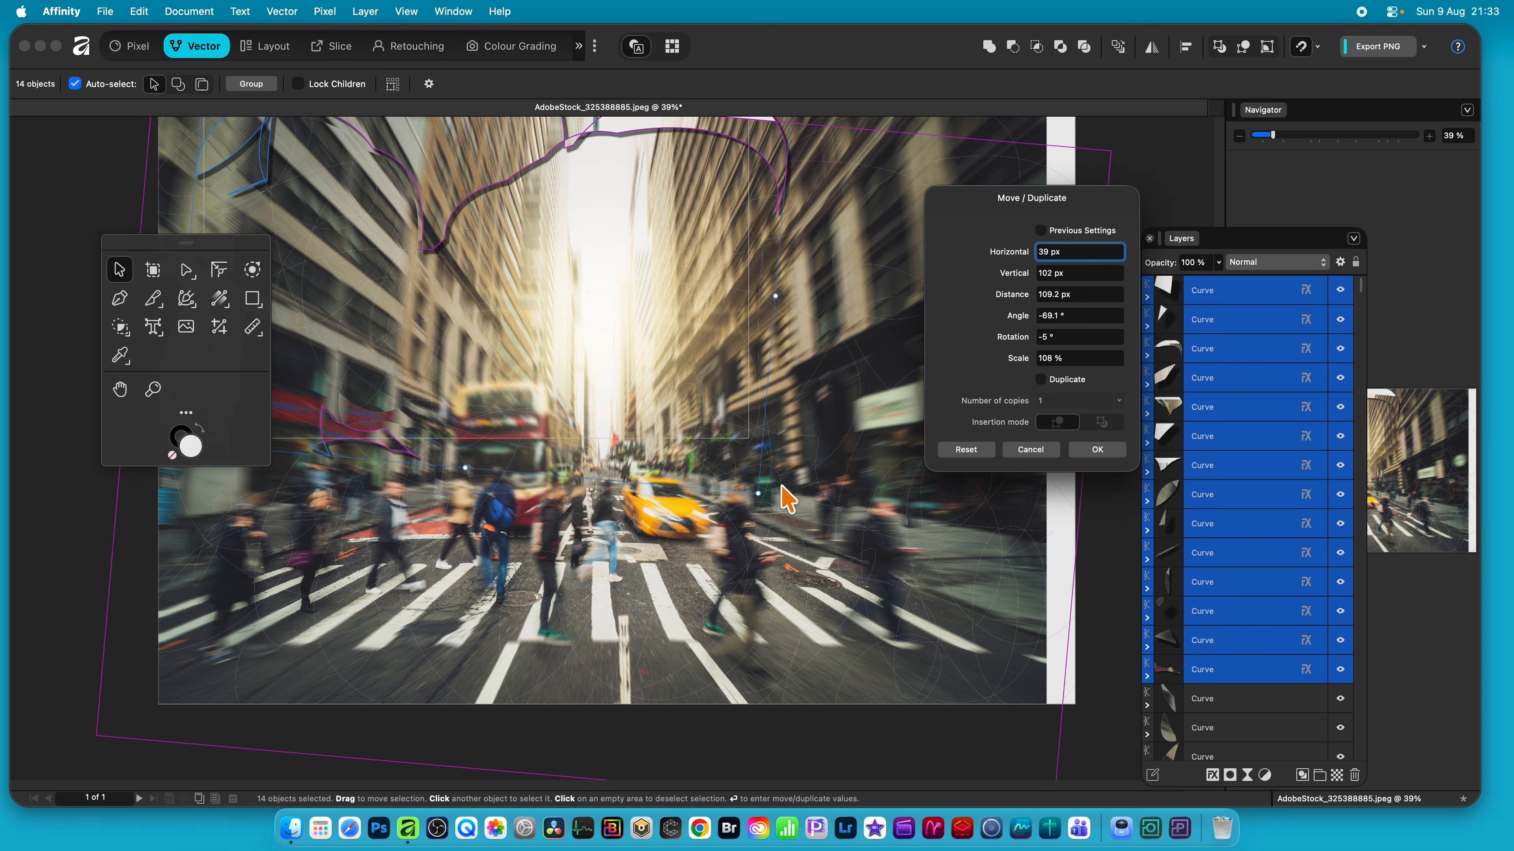
left_click(1110, 451)
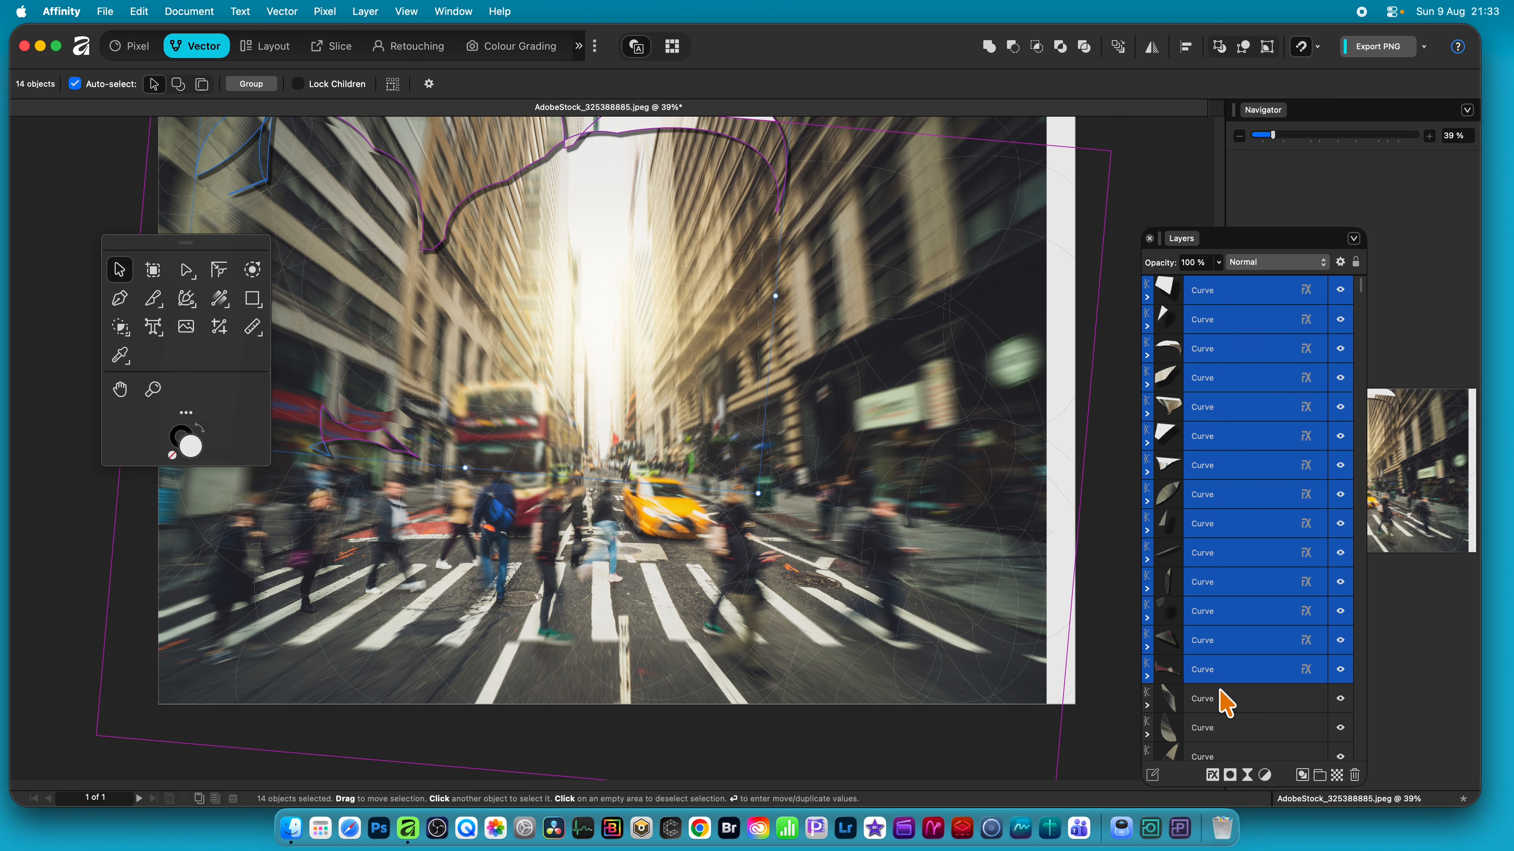
Step: Apply an Outer Shadow to the next 41 Curve layers with 0.9 px radius, 14.8 px offset and 100% intensity
left_click(1222, 700)
scroll(1219, 685, "down", 8)
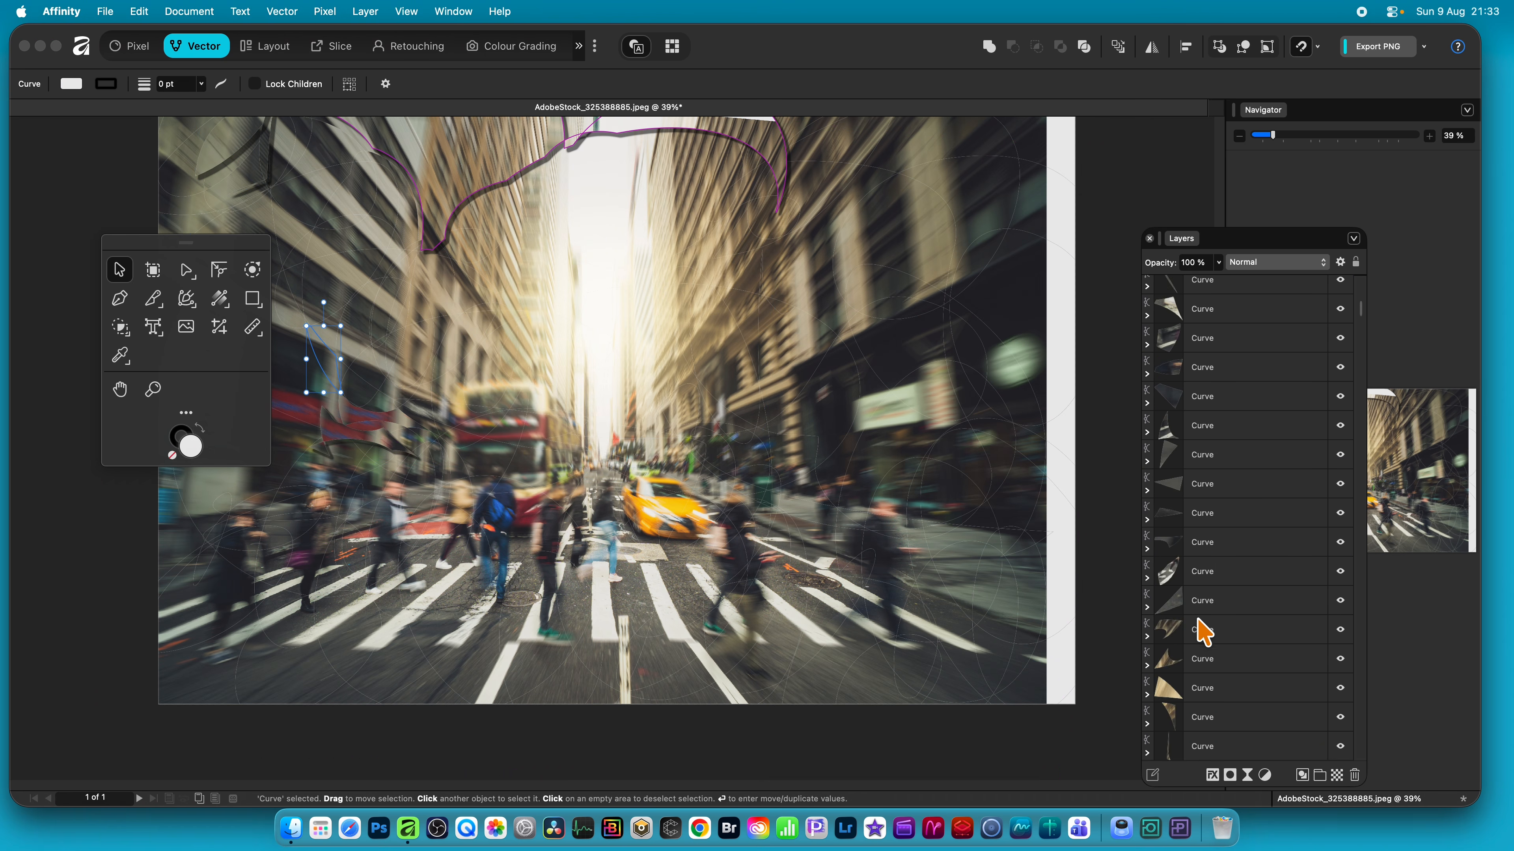
left_click(1213, 653, "shift")
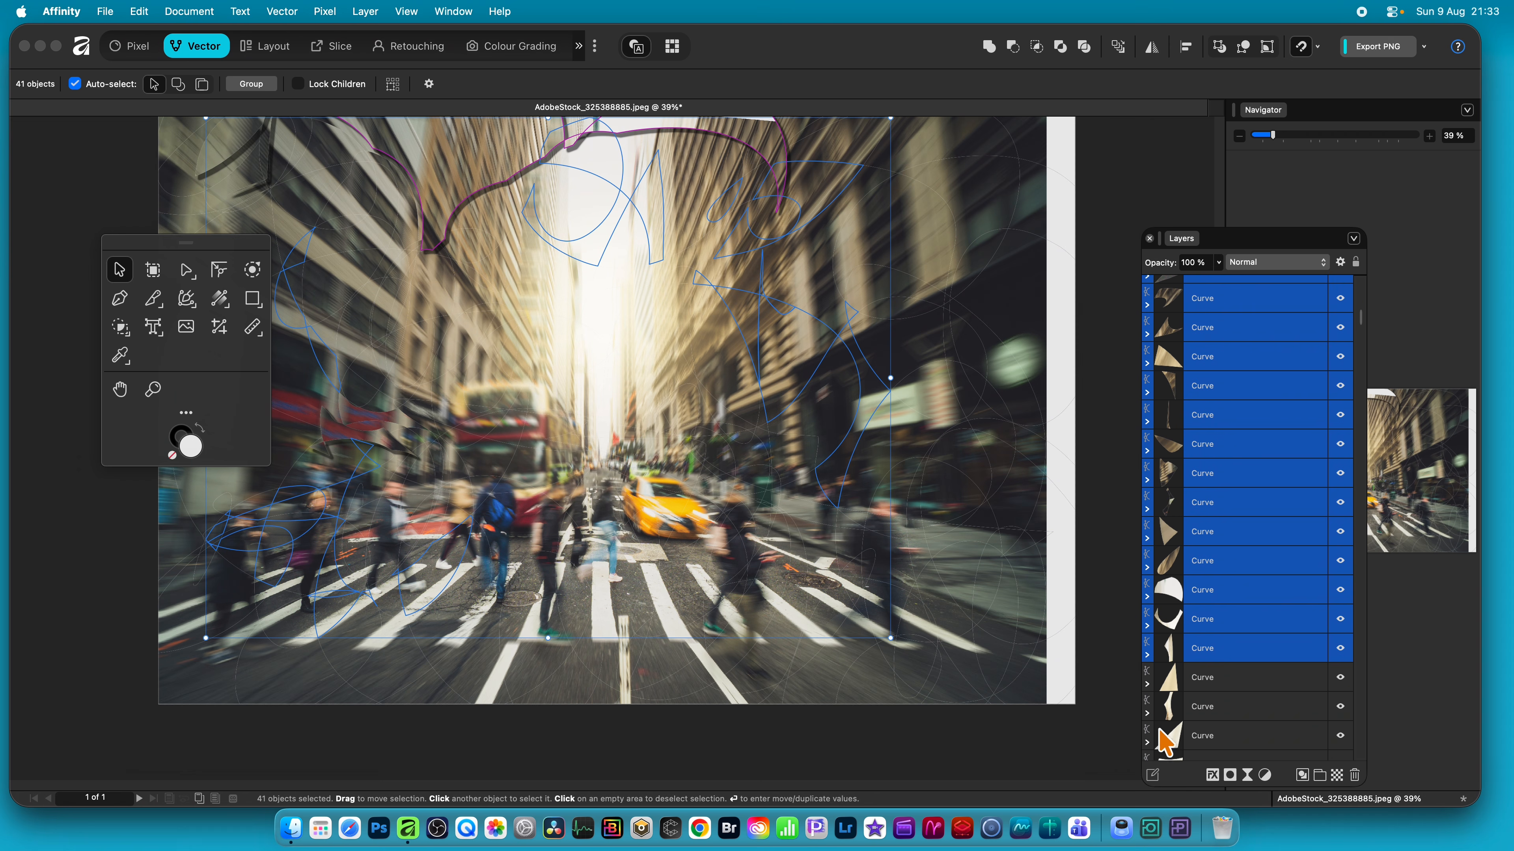
left_click(1221, 776)
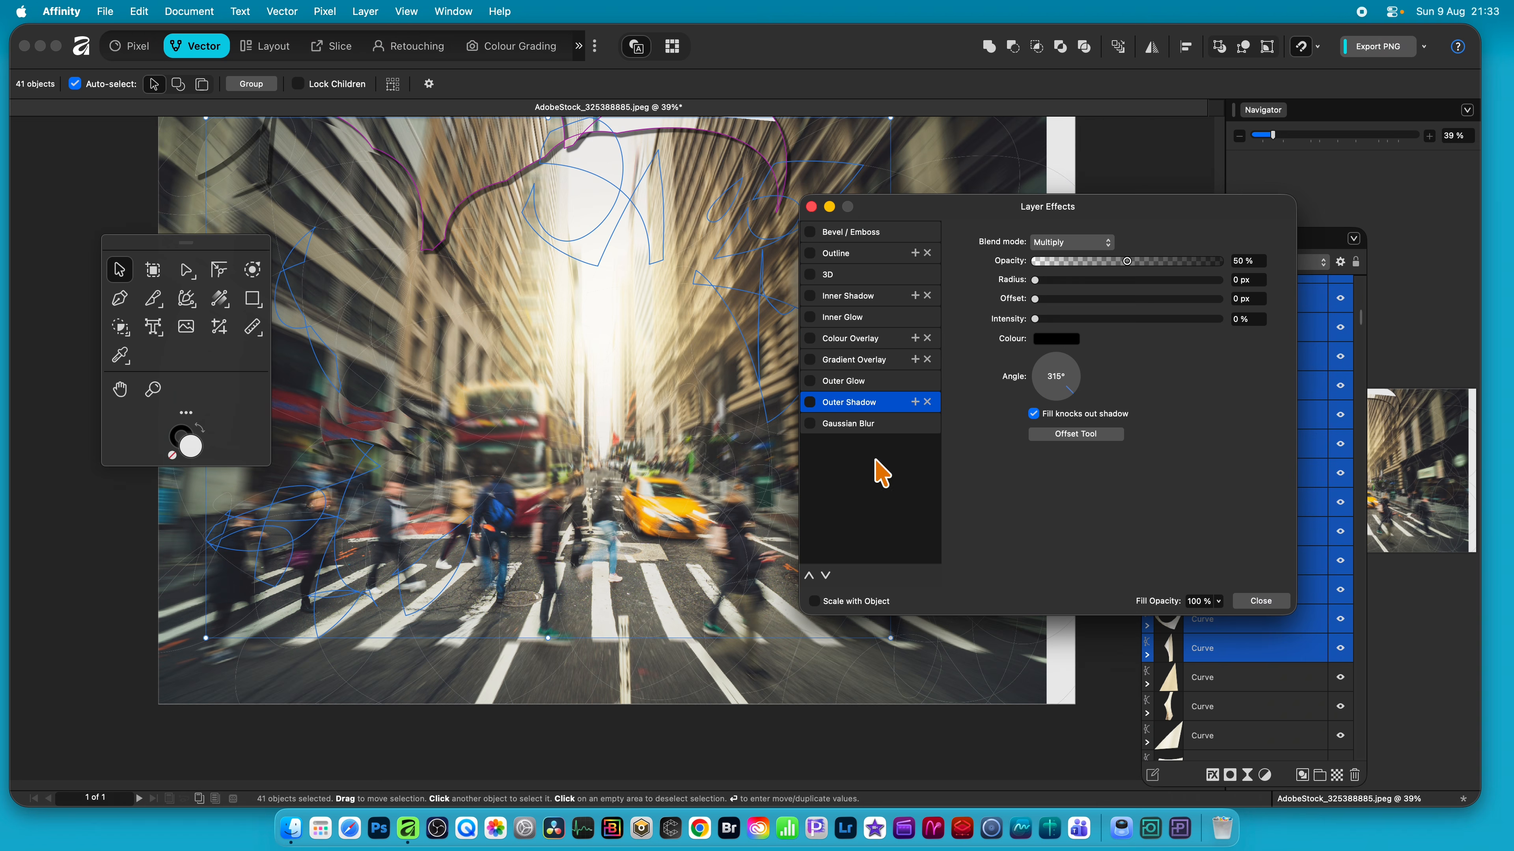
left_click(1071, 279)
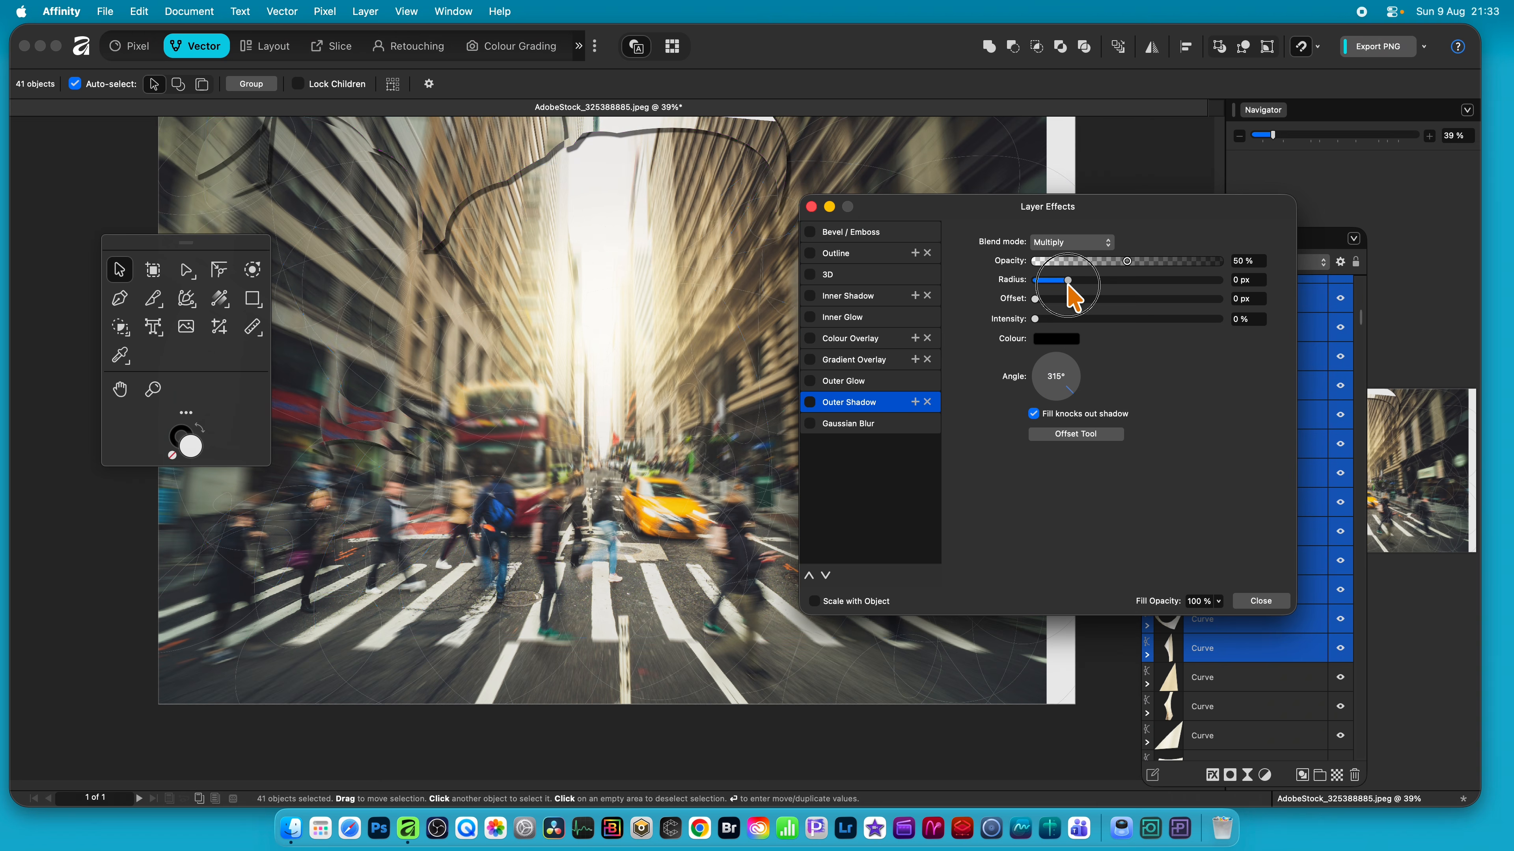
left_click_drag(1073, 298, 1163, 299)
left_click_drag(1035, 319, 1129, 316)
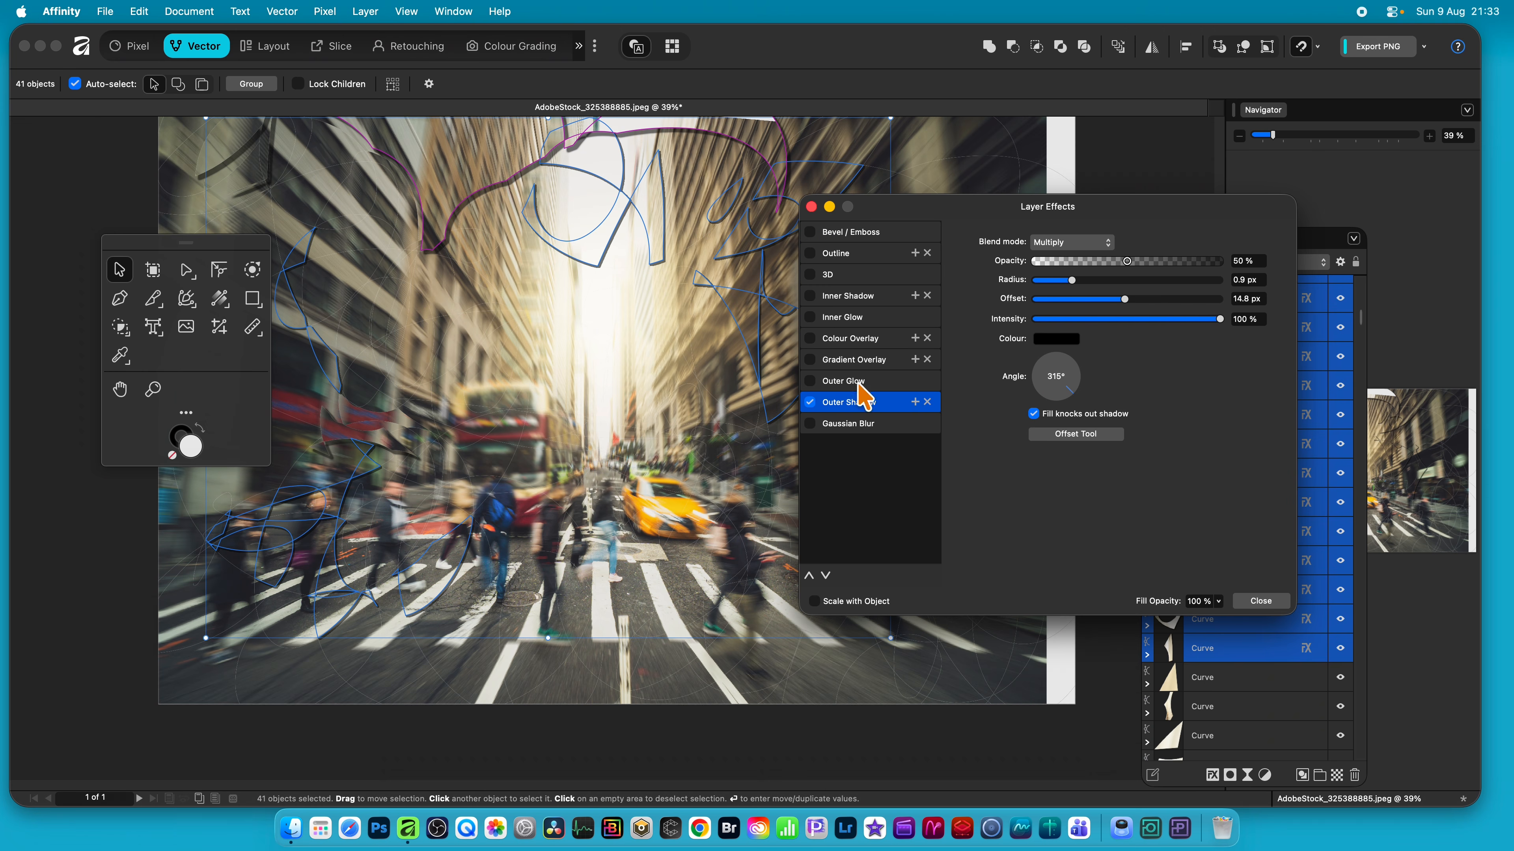
Step: Enable the 3D effect on the 41 selected curves and add a solid black outside Outline with 6.6 px radius
left_click(817, 276)
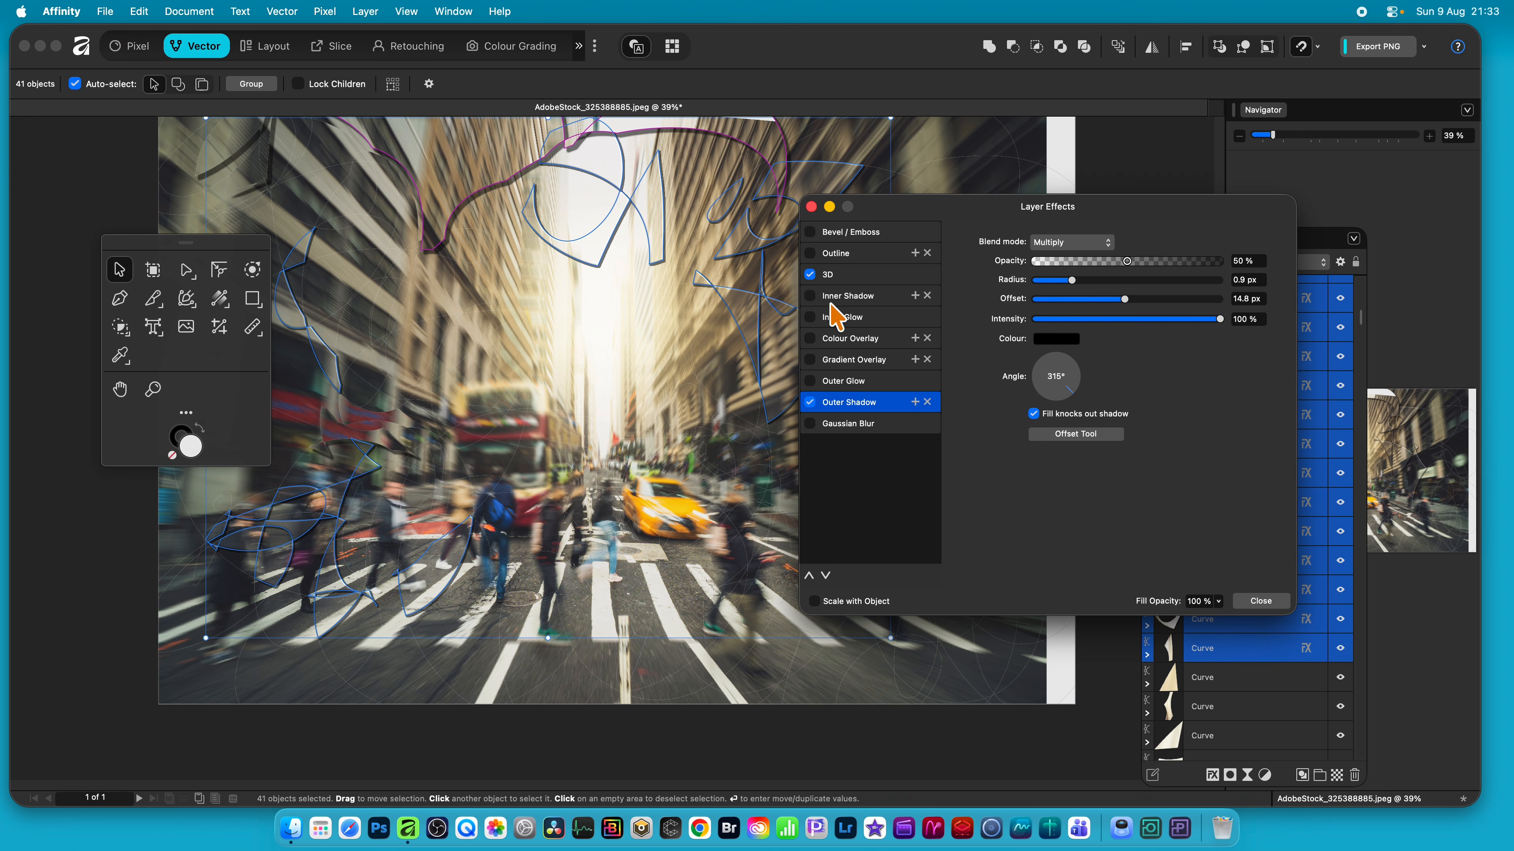
left_click(809, 255)
left_click(858, 253)
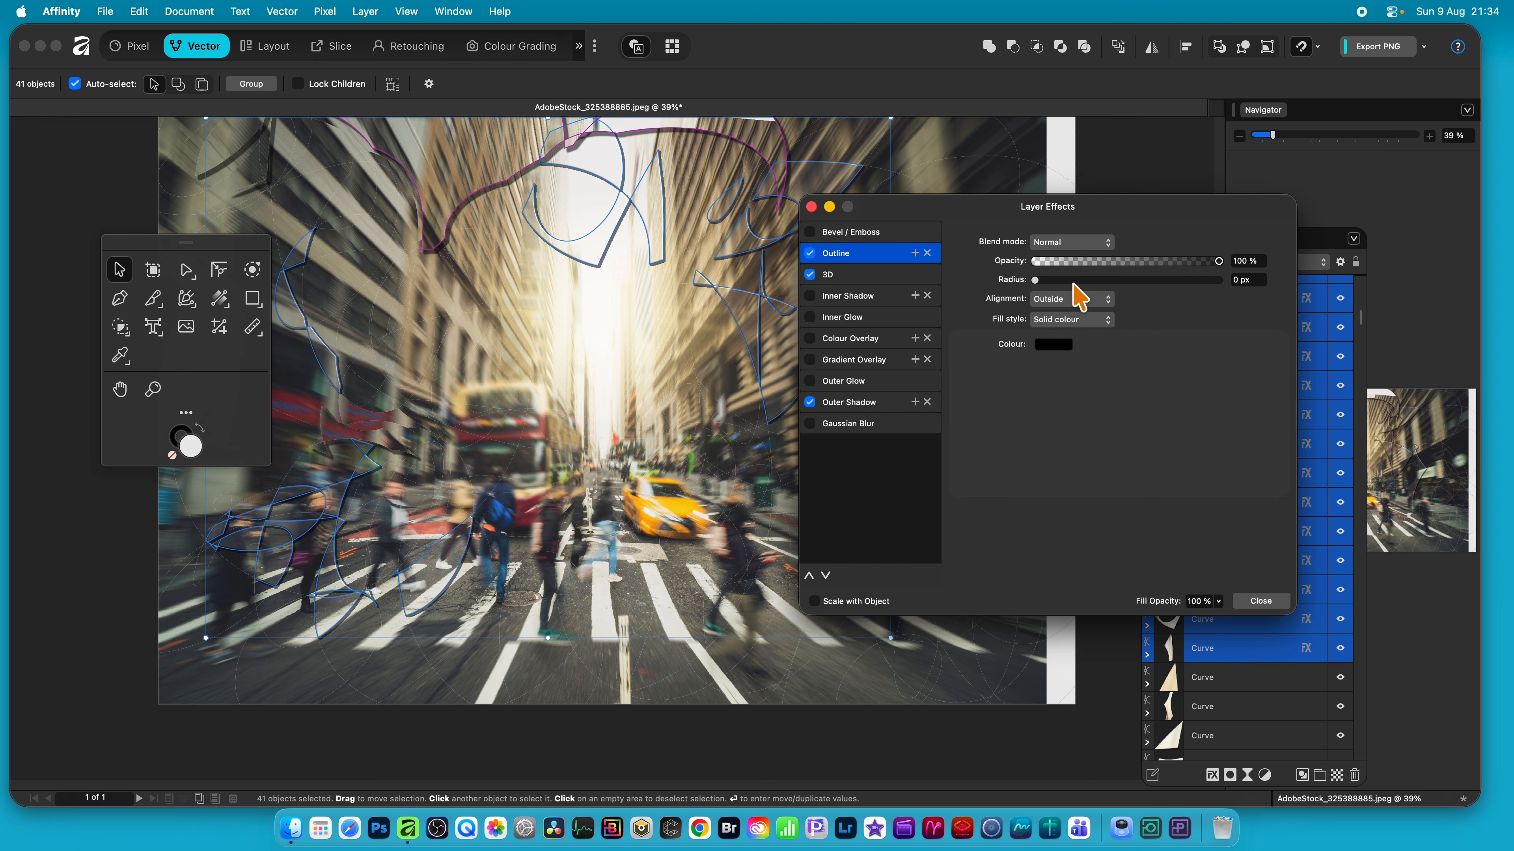
left_click(1061, 280)
left_click_drag(1064, 282, 1101, 282)
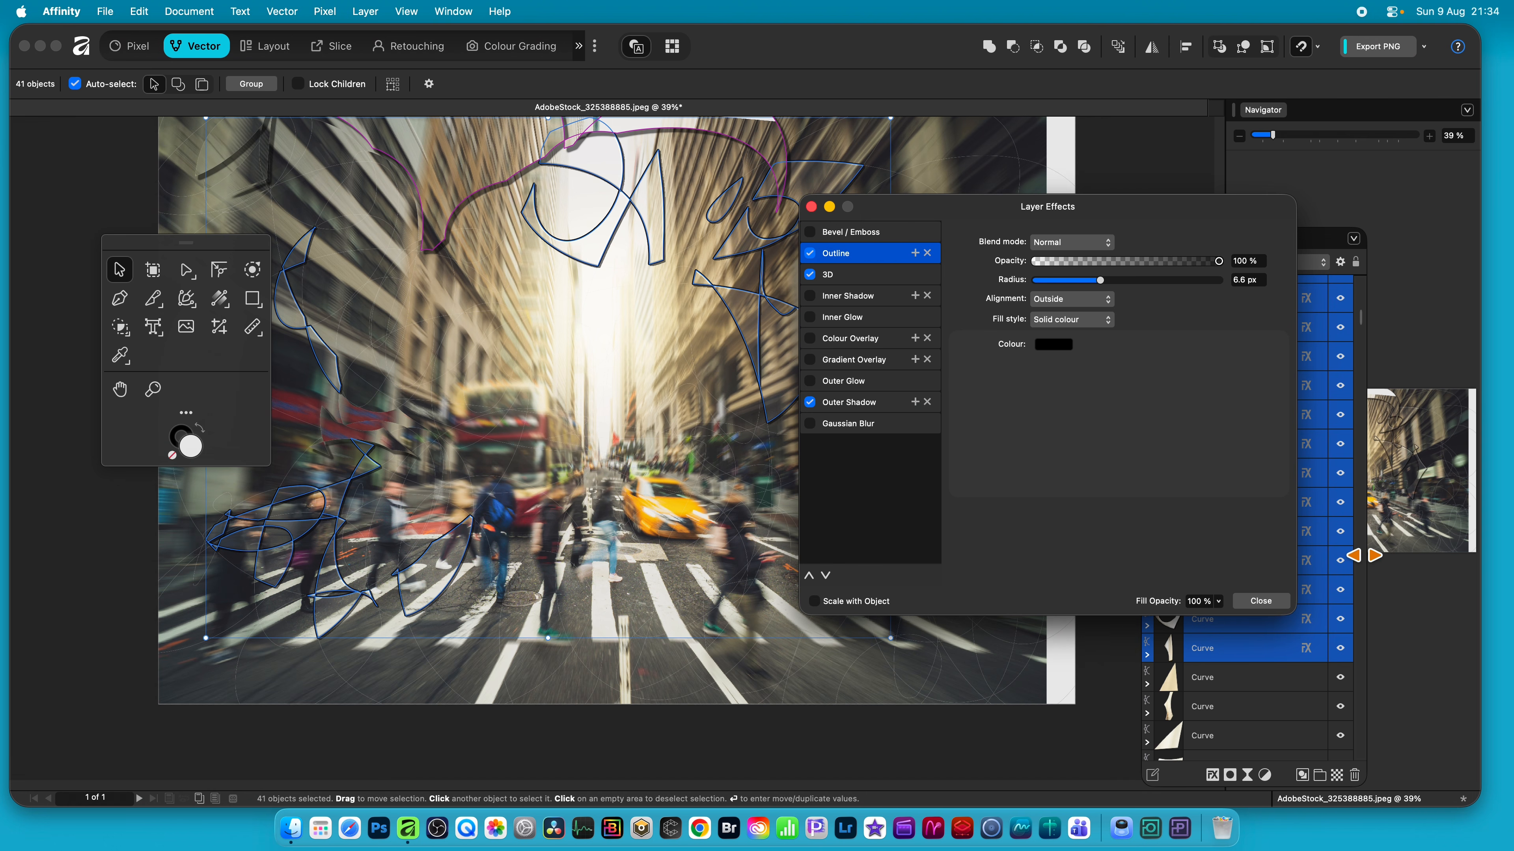
left_click(1260, 601)
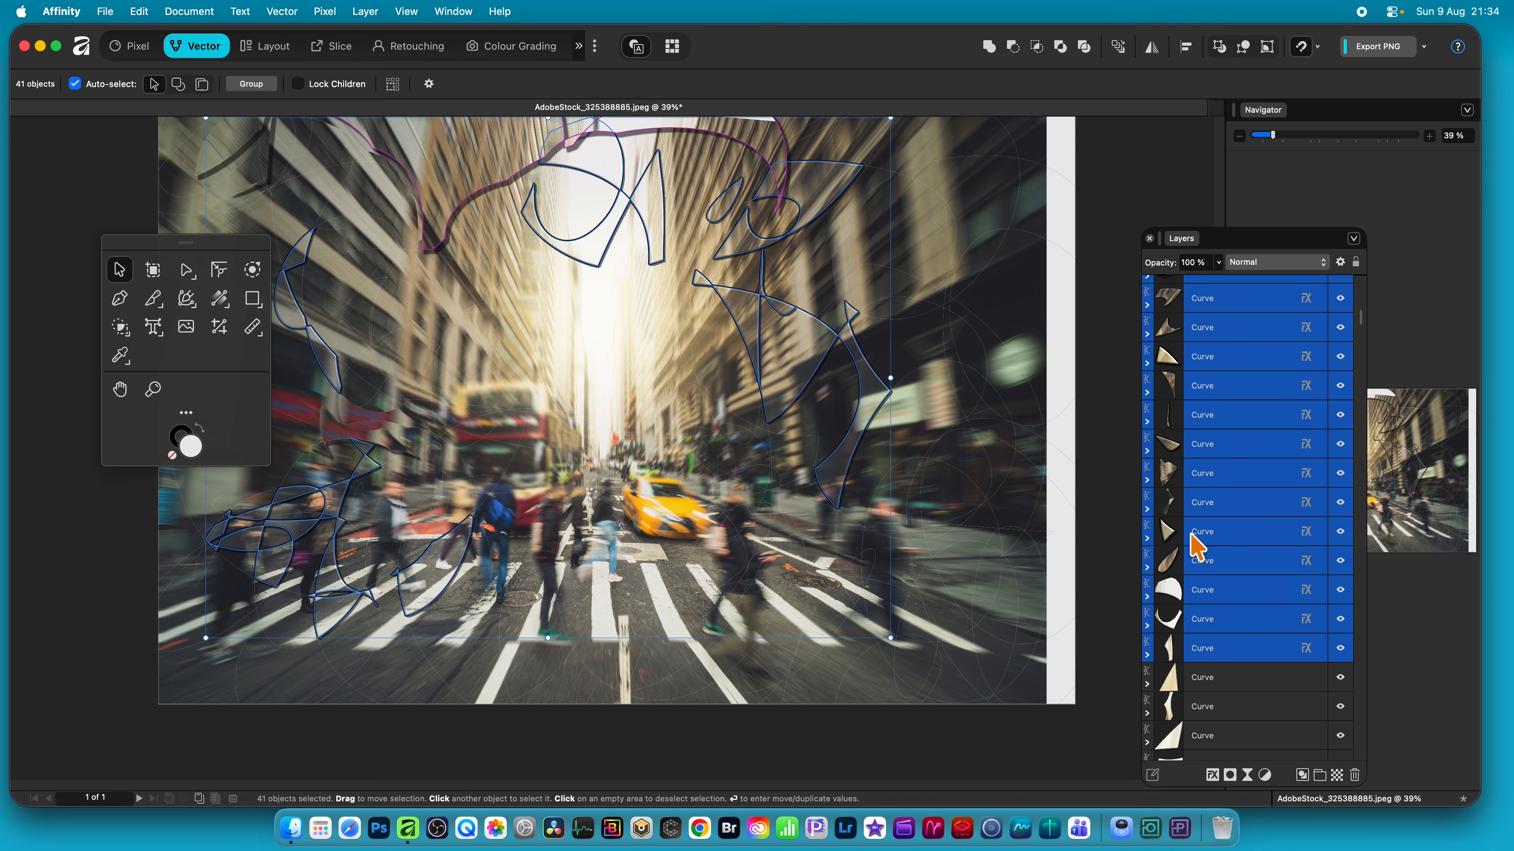
Step: Transform the outlined curves with Move / Duplicate: vertical -10 px, rotation 7° and scale 115%
key("Return")
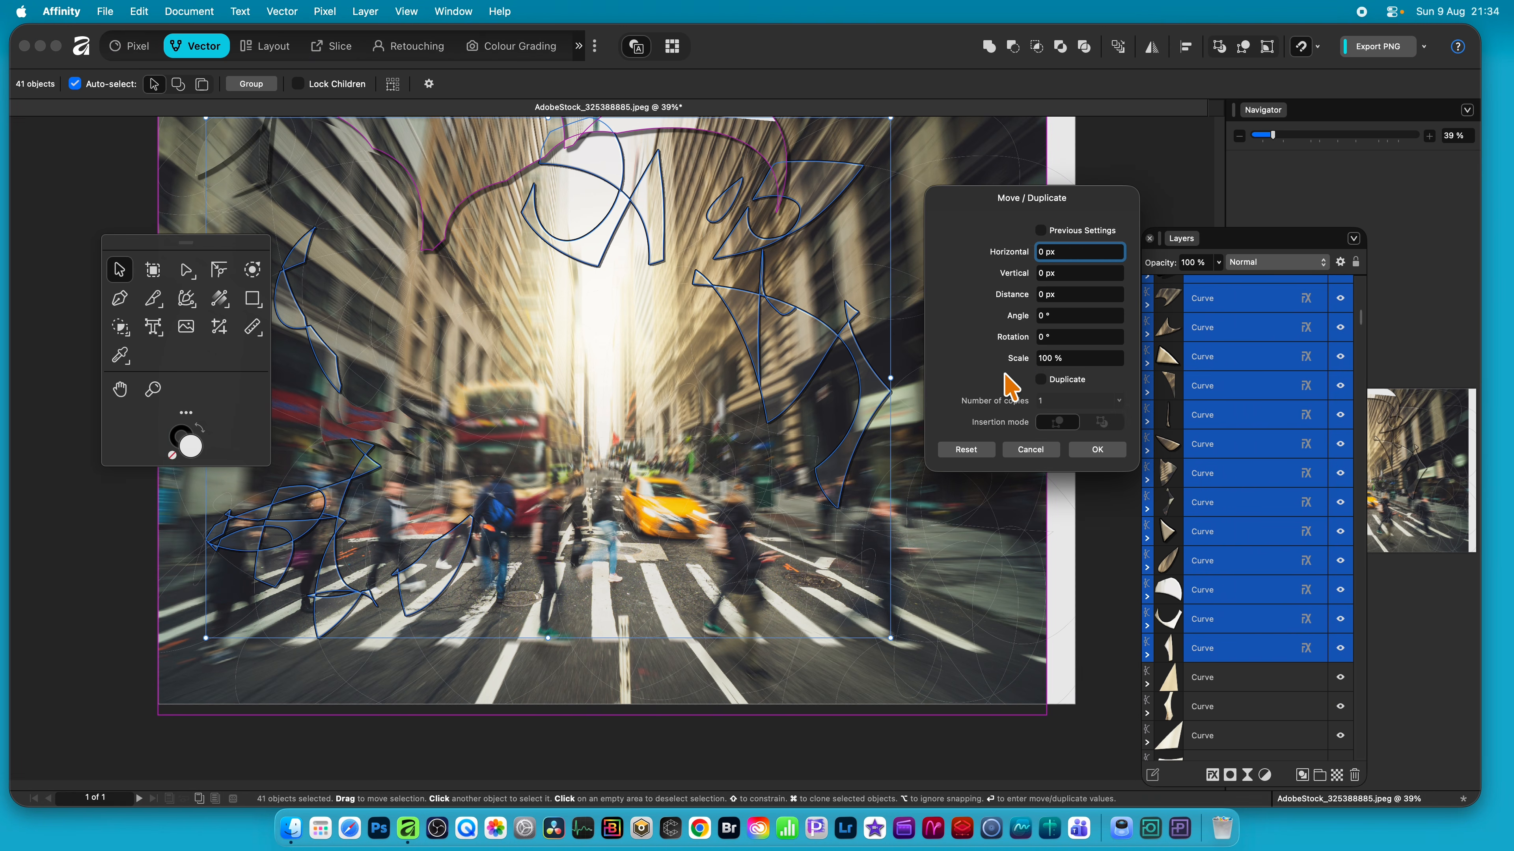
mouse_move(1026, 367)
left_mouse_down()
mouse_move(1033, 384)
mouse_move(1026, 369)
left_mouse_up()
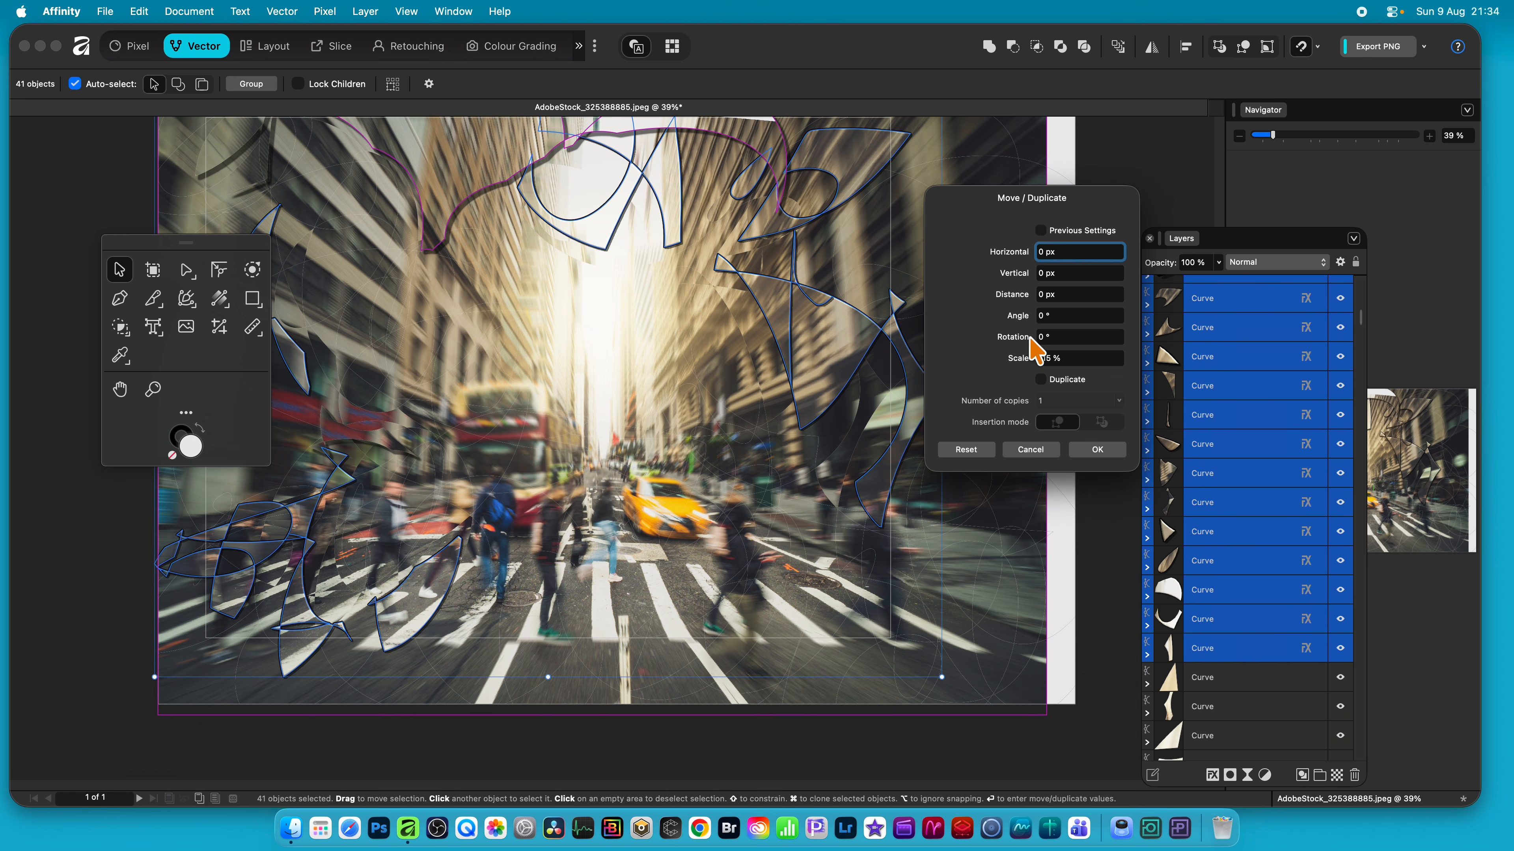
left_click_drag(1020, 338, 1037, 338)
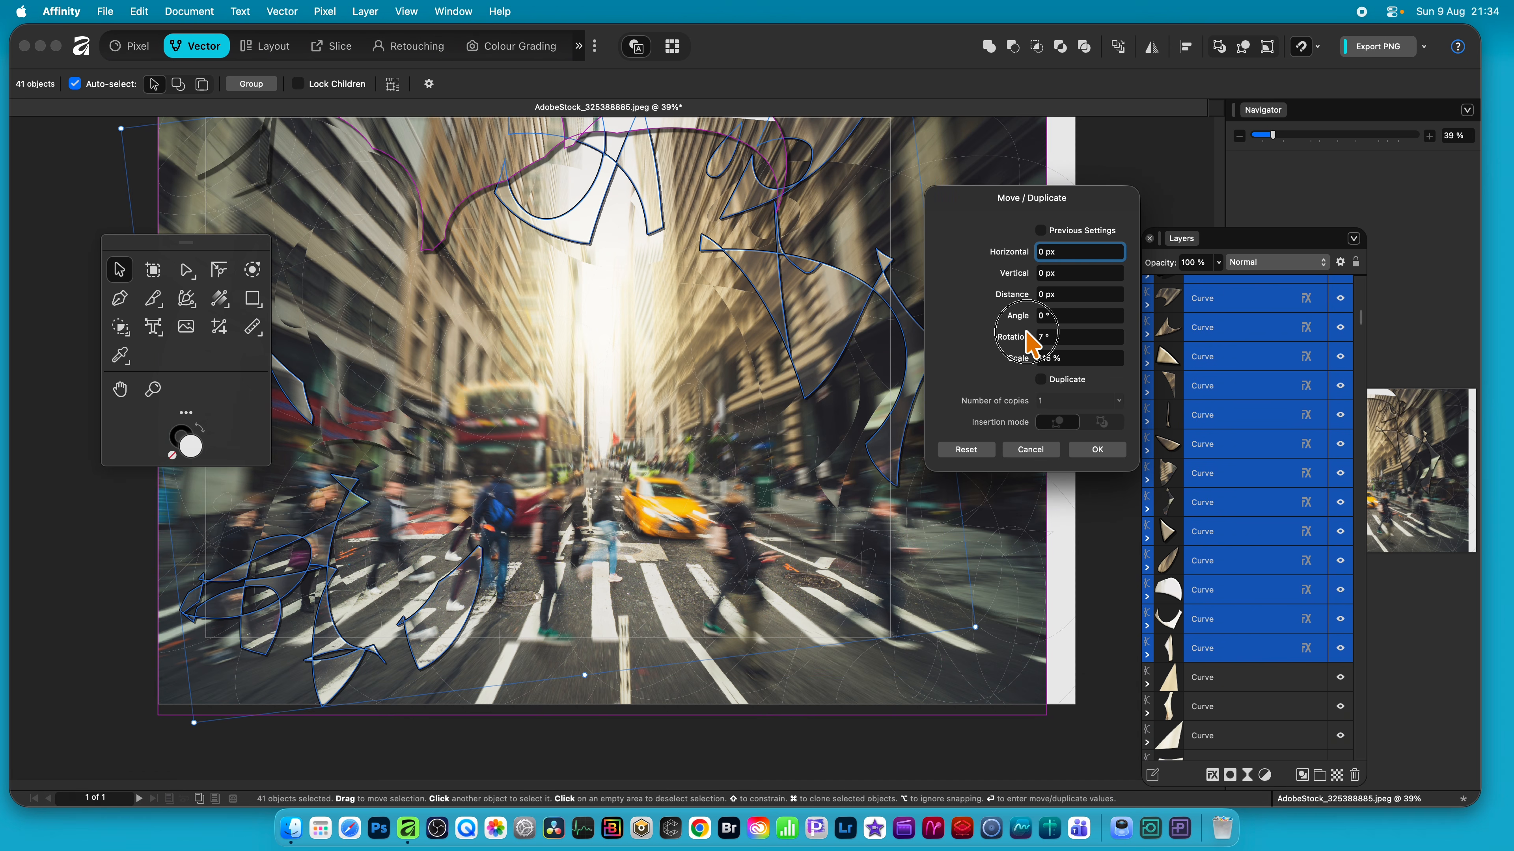
left_click_drag(1029, 271, 986, 317)
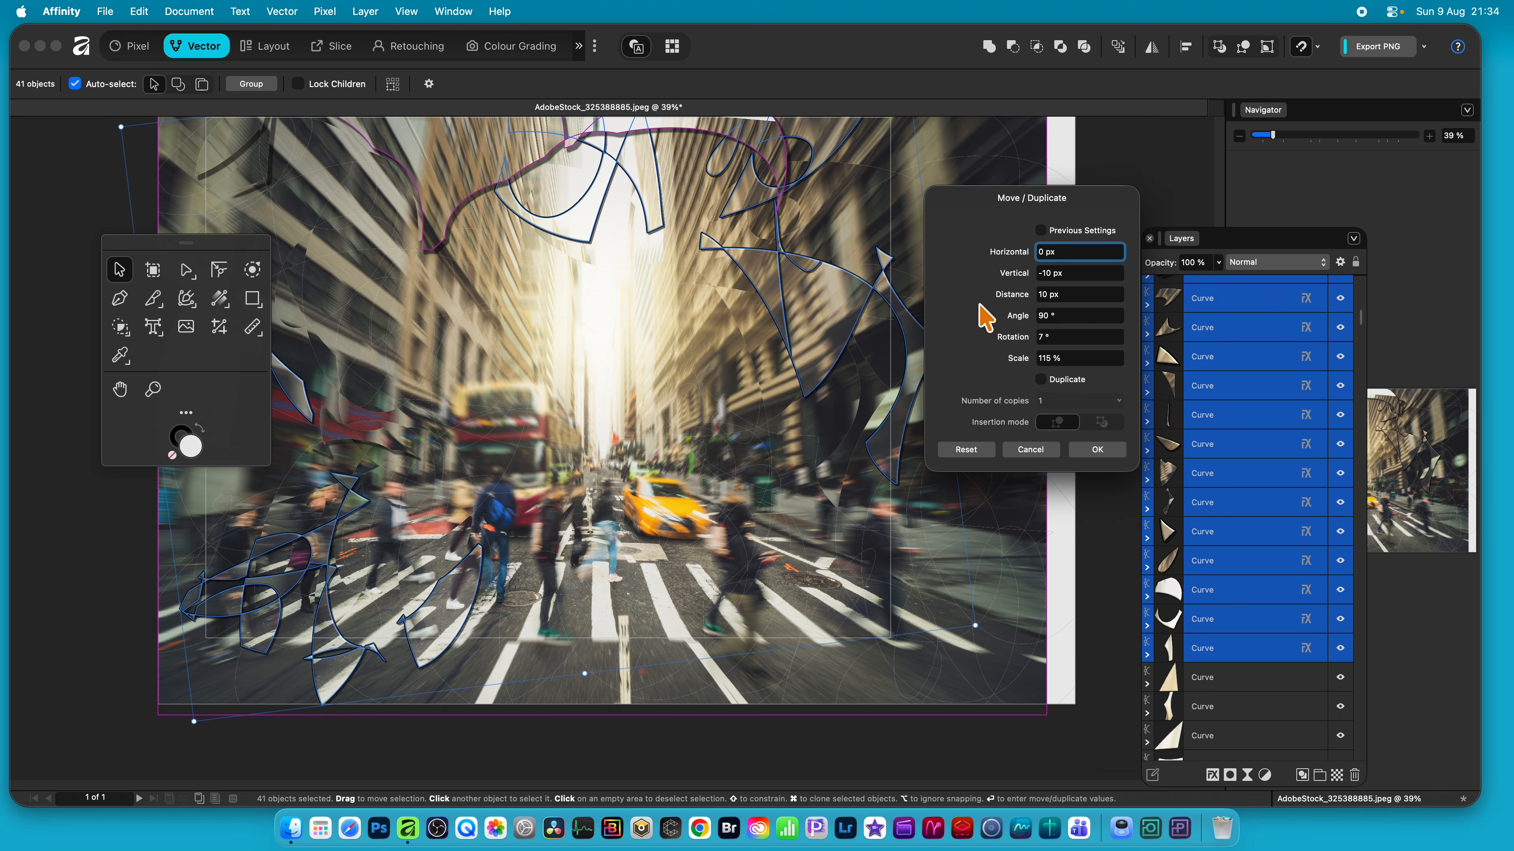
left_click(1113, 452)
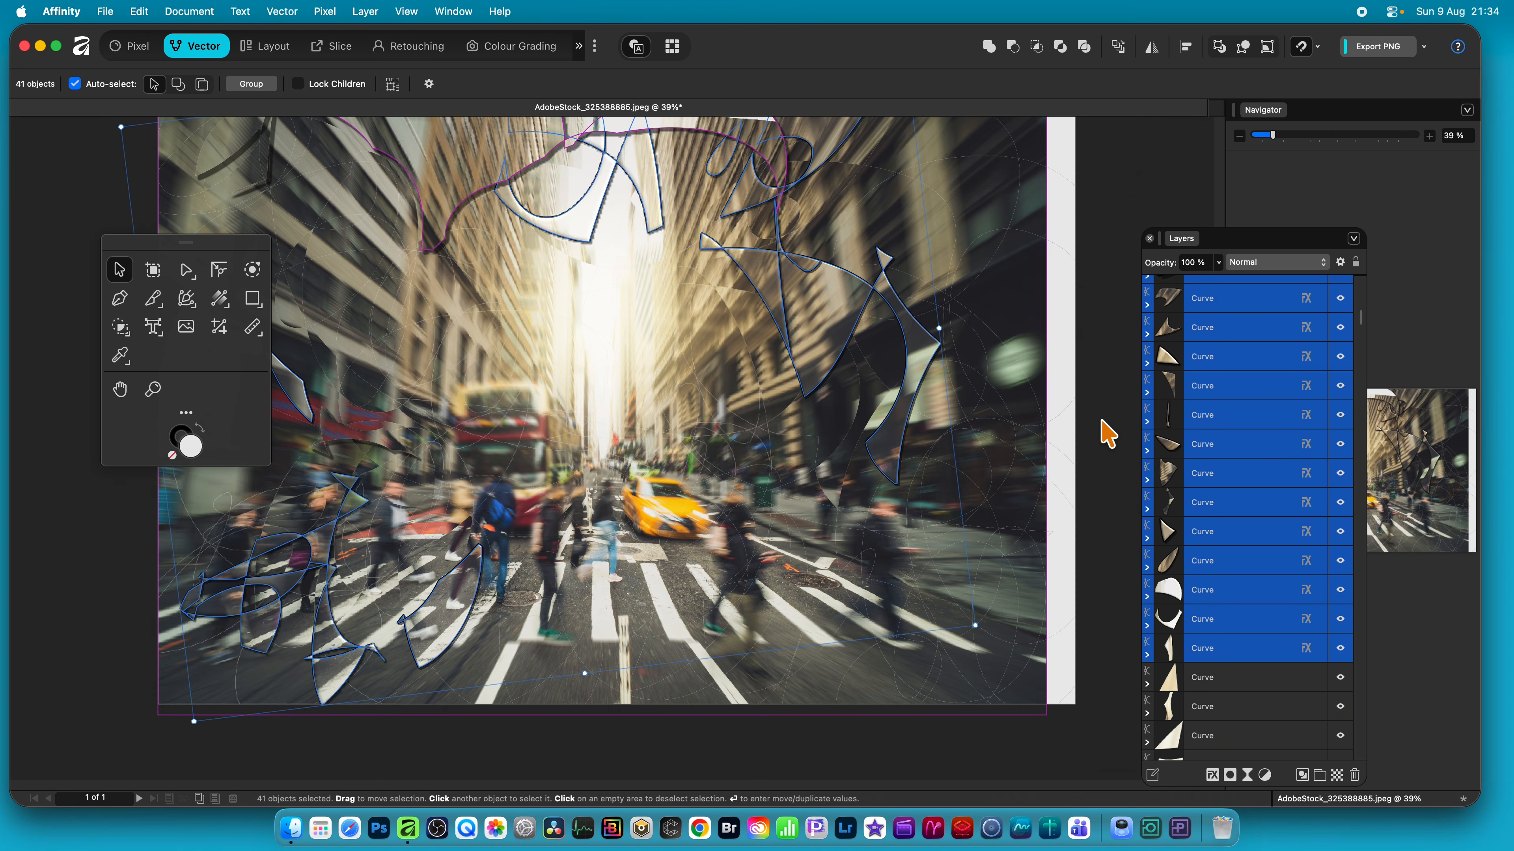
Step: Apply an Outer Shadow to the following 41 unstyled Curve layers with 9.3 px radius, 11.5 px offset and 52% intensity
left_click(1240, 678)
scroll(1223, 720, "down", 5)
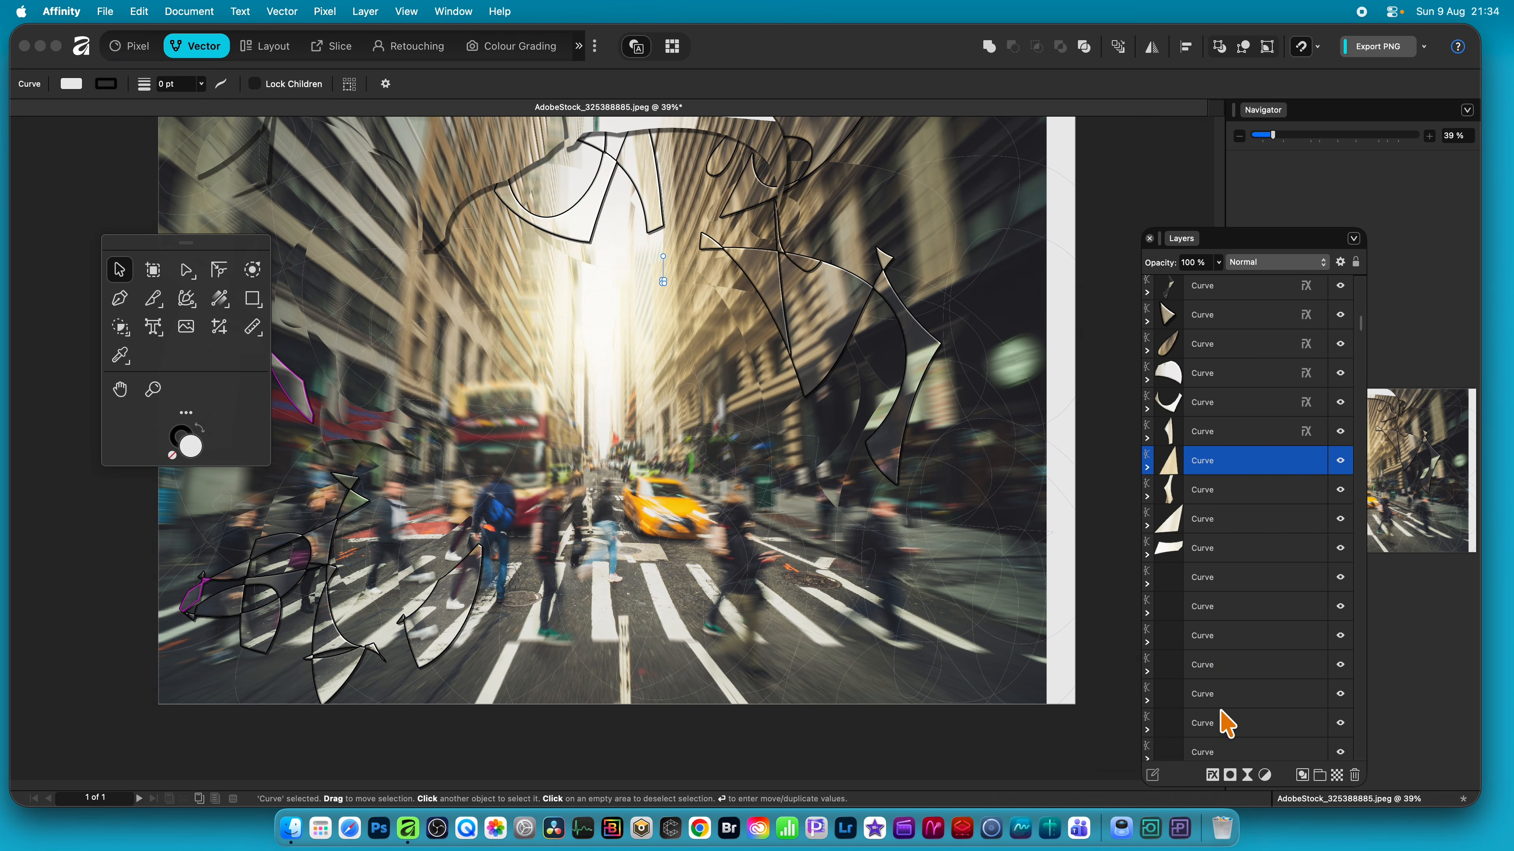
scroll(1214, 709, "down", 3)
scroll(1191, 691, "down", 5)
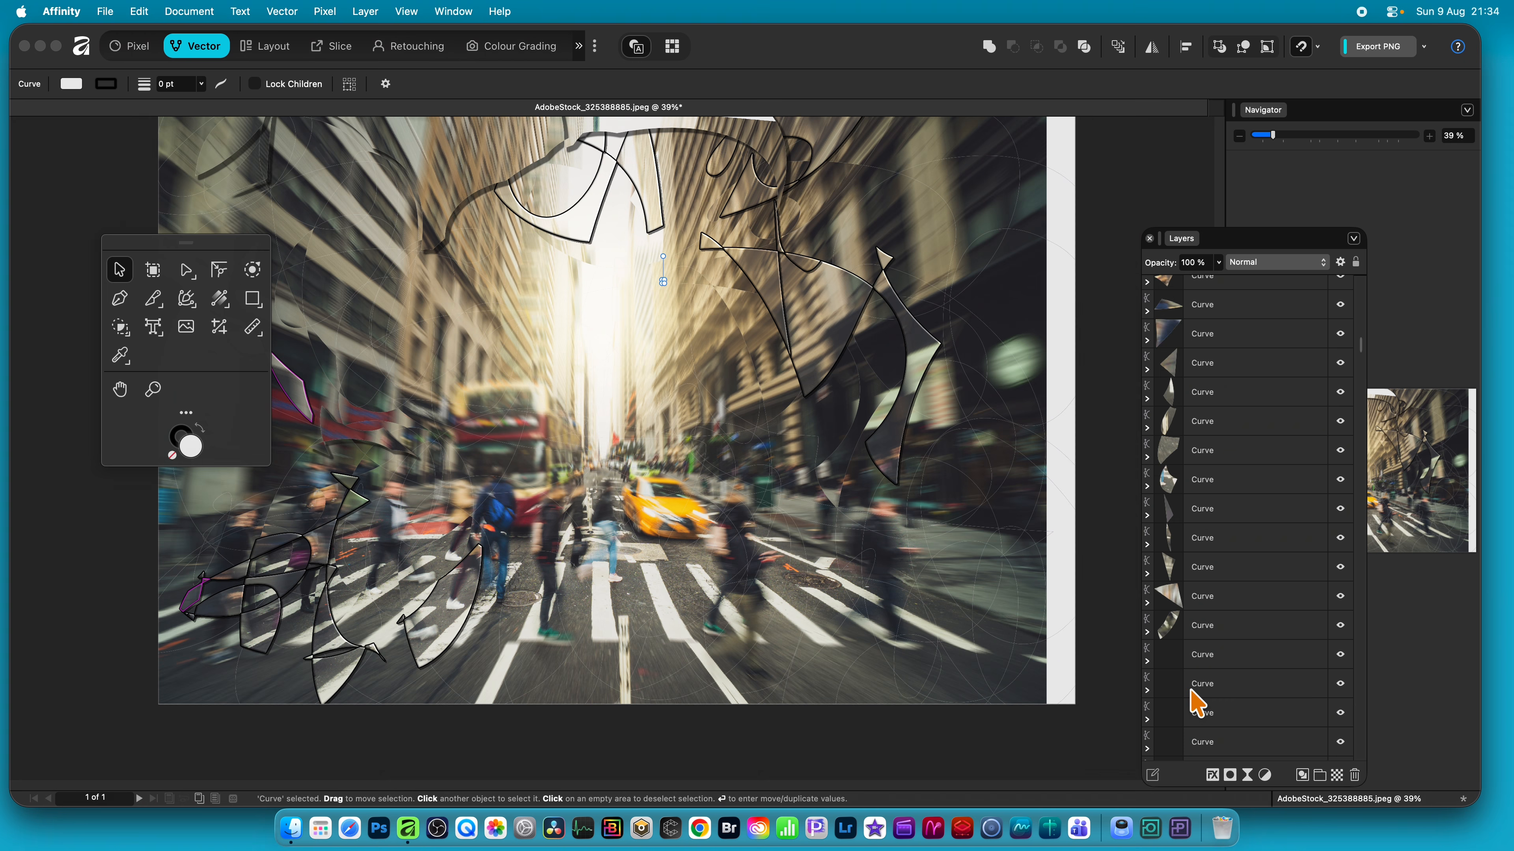
left_click(1209, 742, "shift")
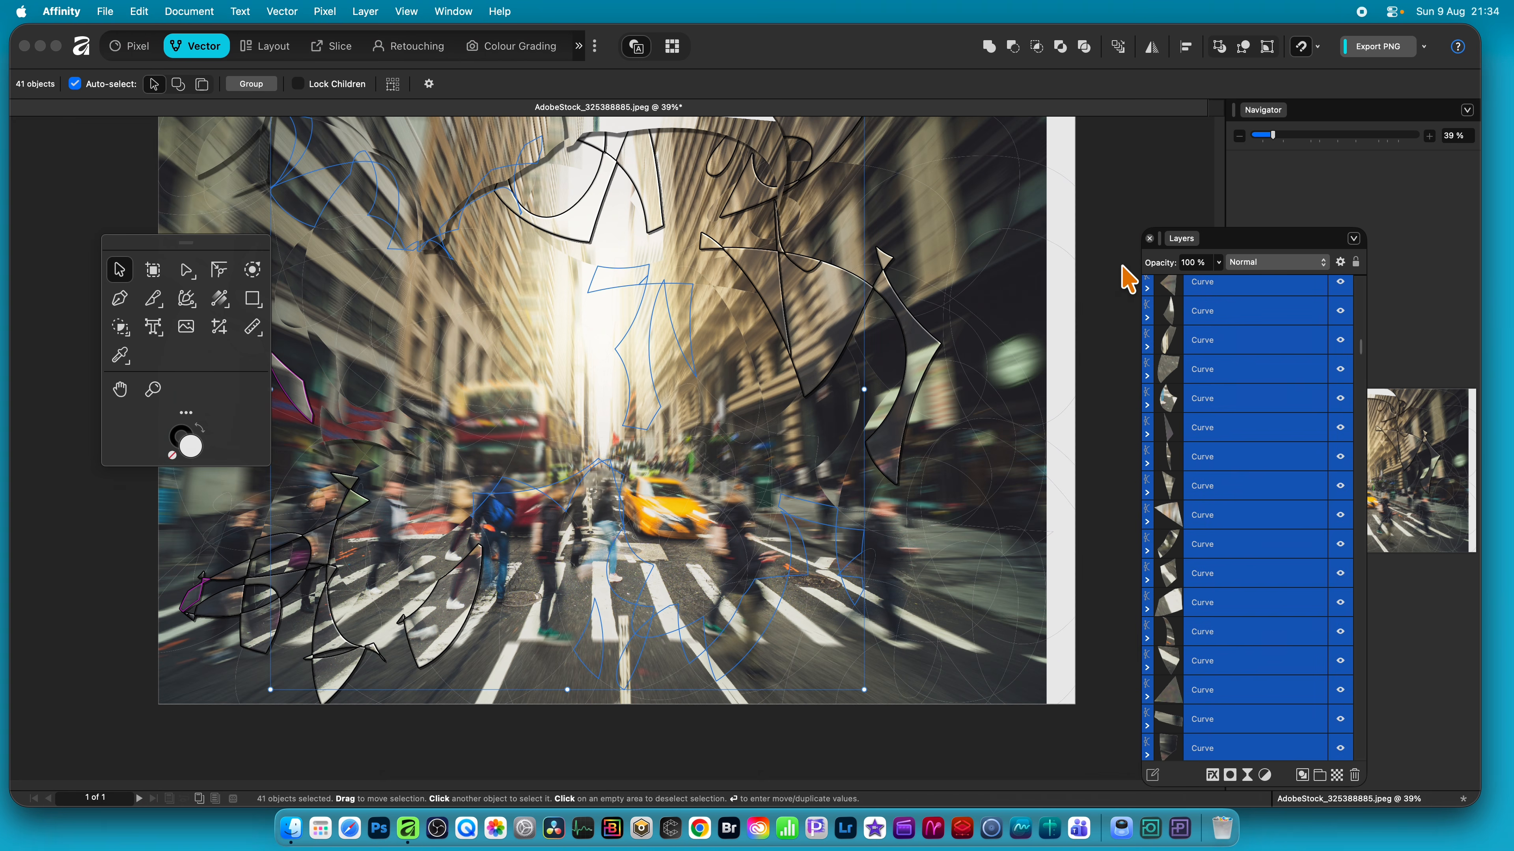
left_click(1216, 775)
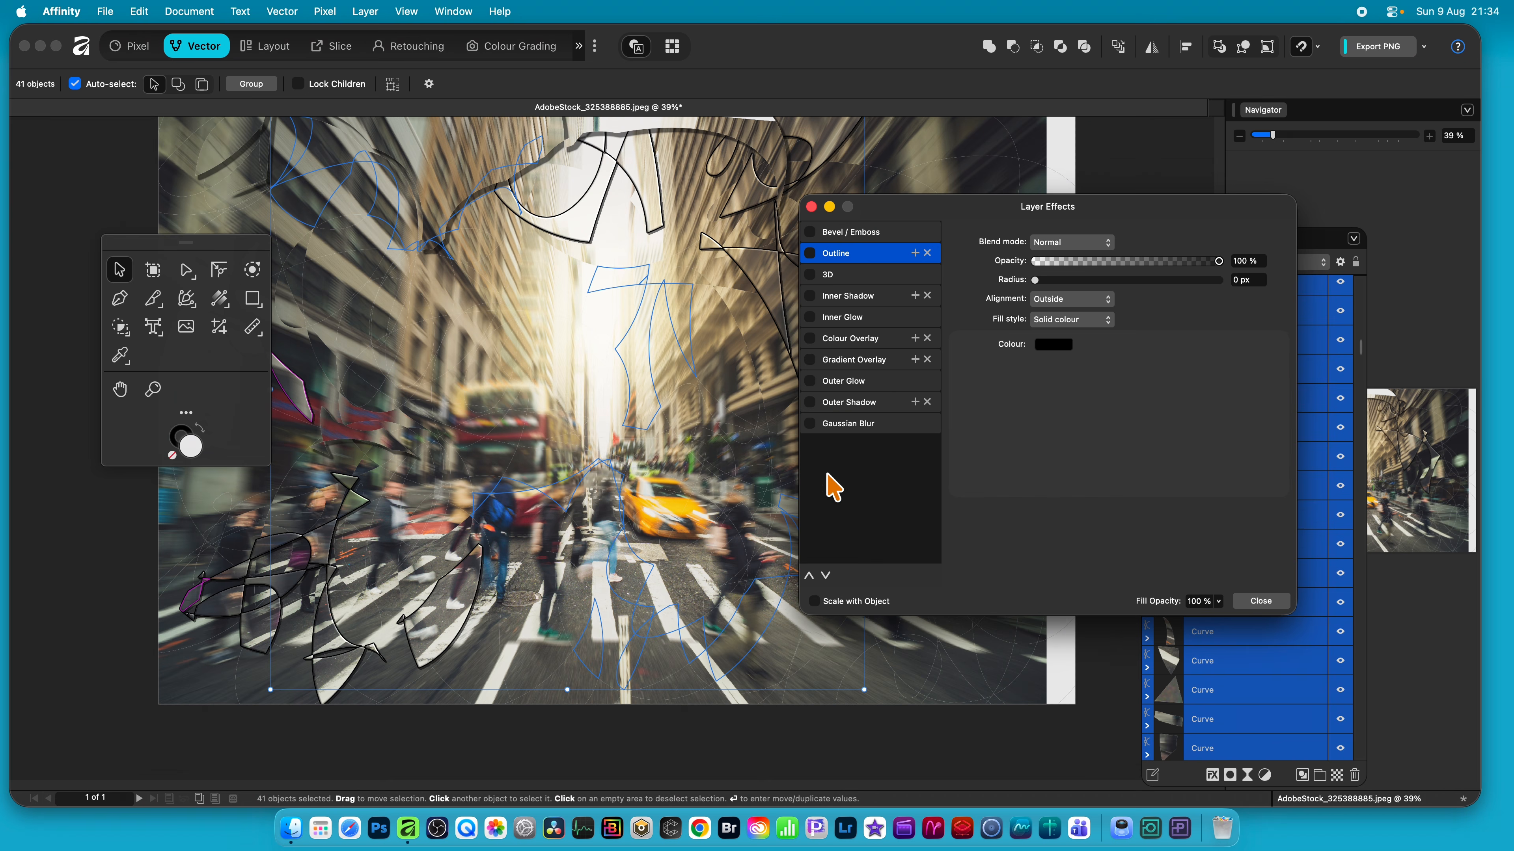
left_click(834, 403)
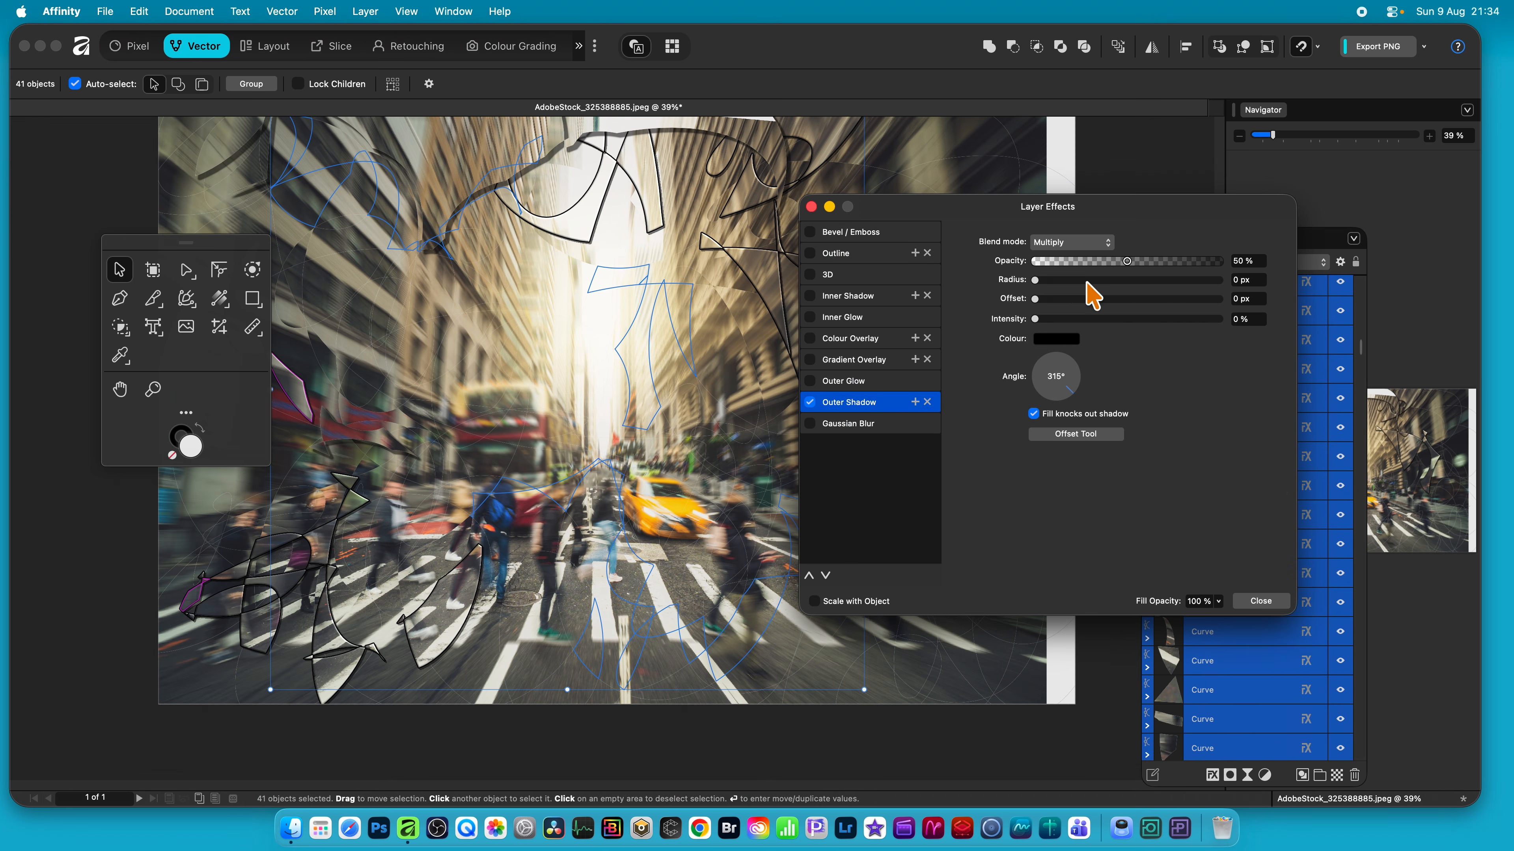
left_click(1112, 282)
left_click(1118, 299)
left_click(1131, 320)
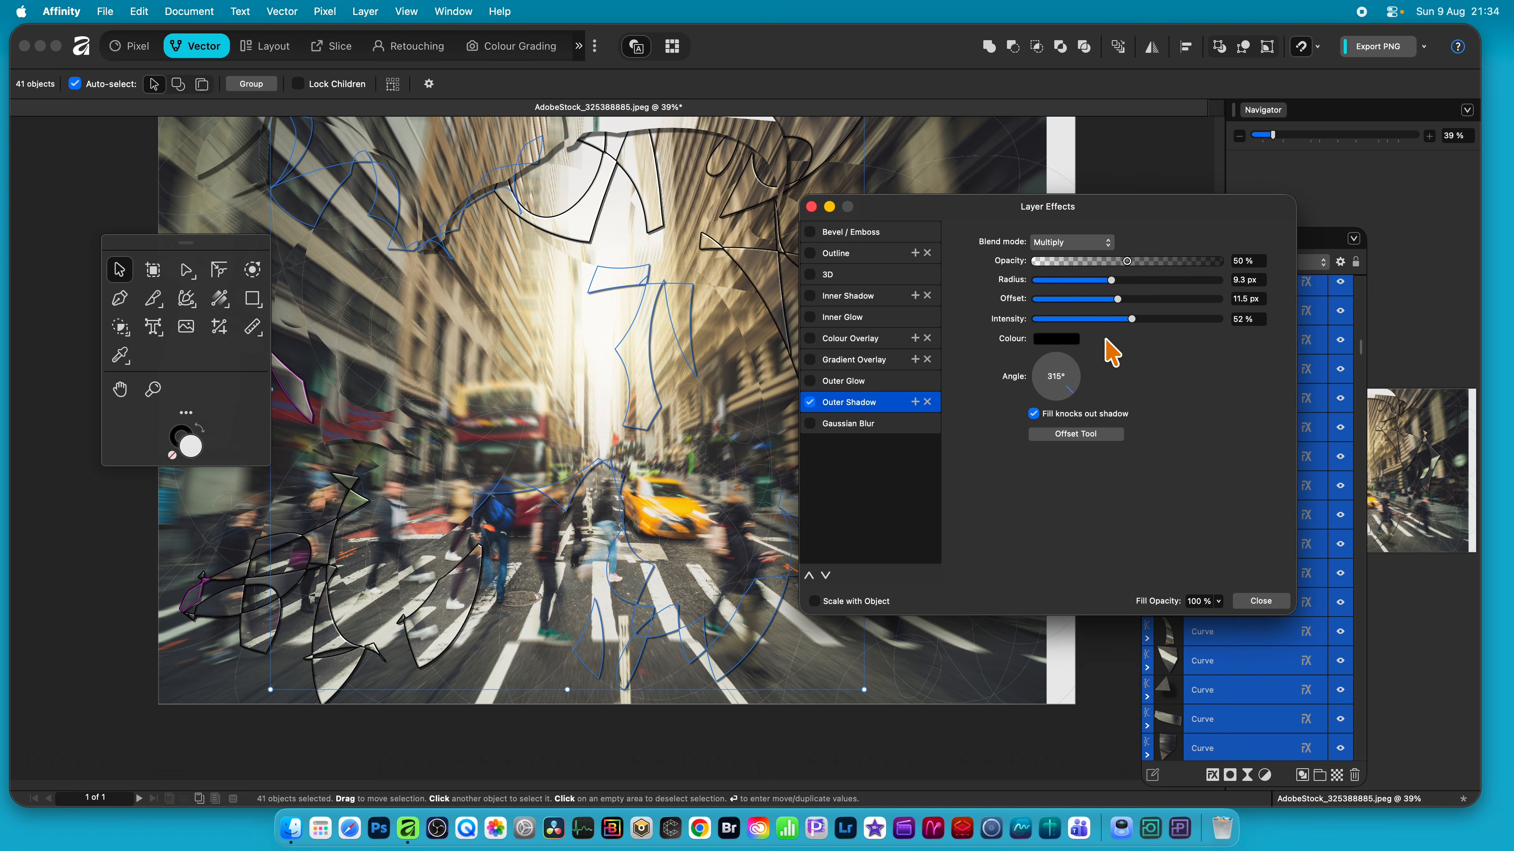
left_click(1260, 601)
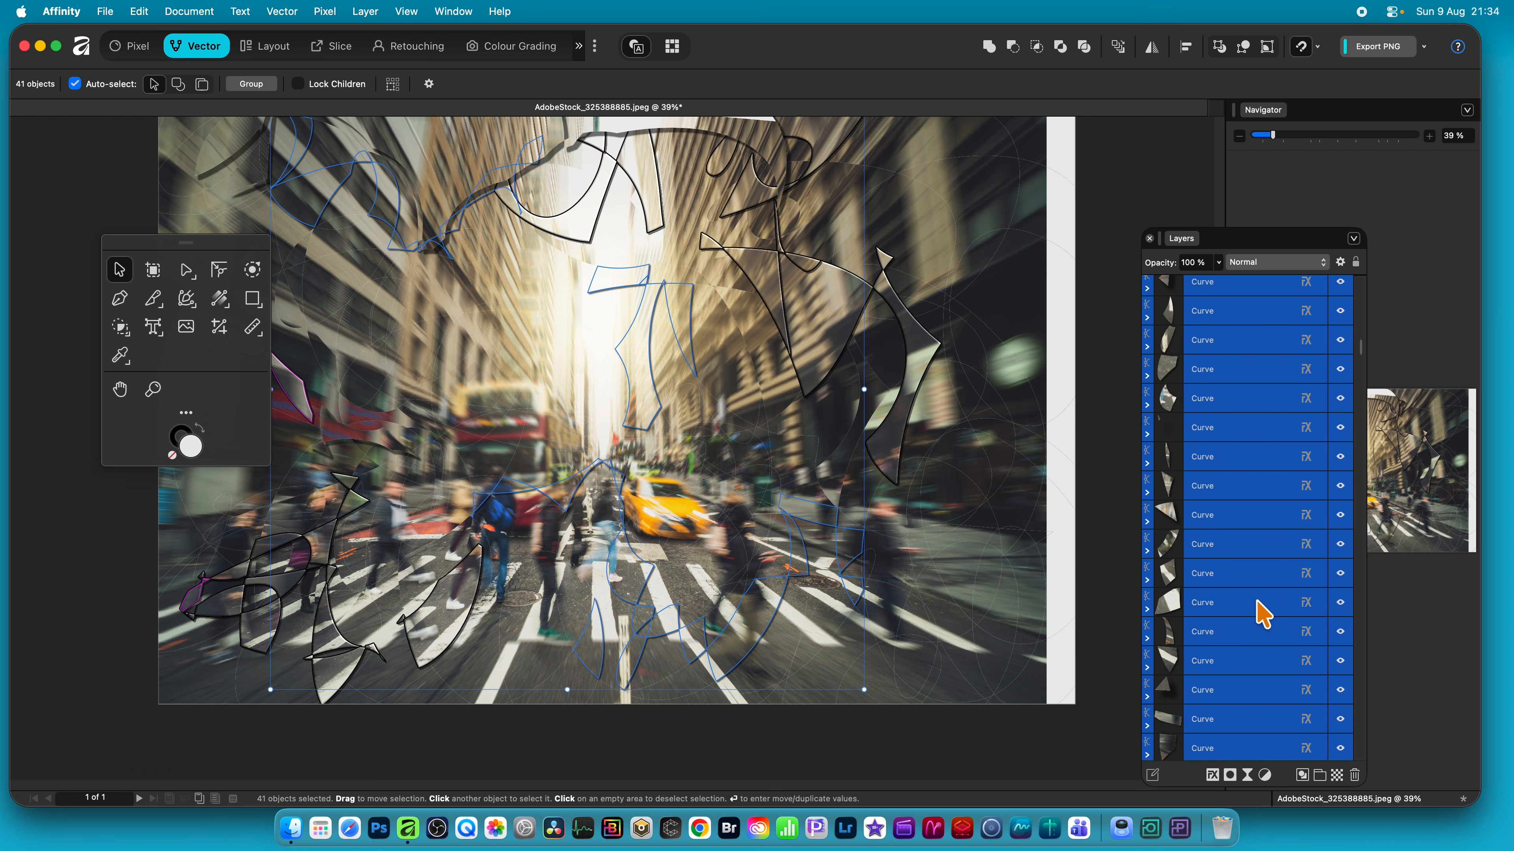
Step: Transform the newly shadowed curves with Move / Duplicate at -17° rotation and 112% scale, and shift the floating tools off the photo
key("Return")
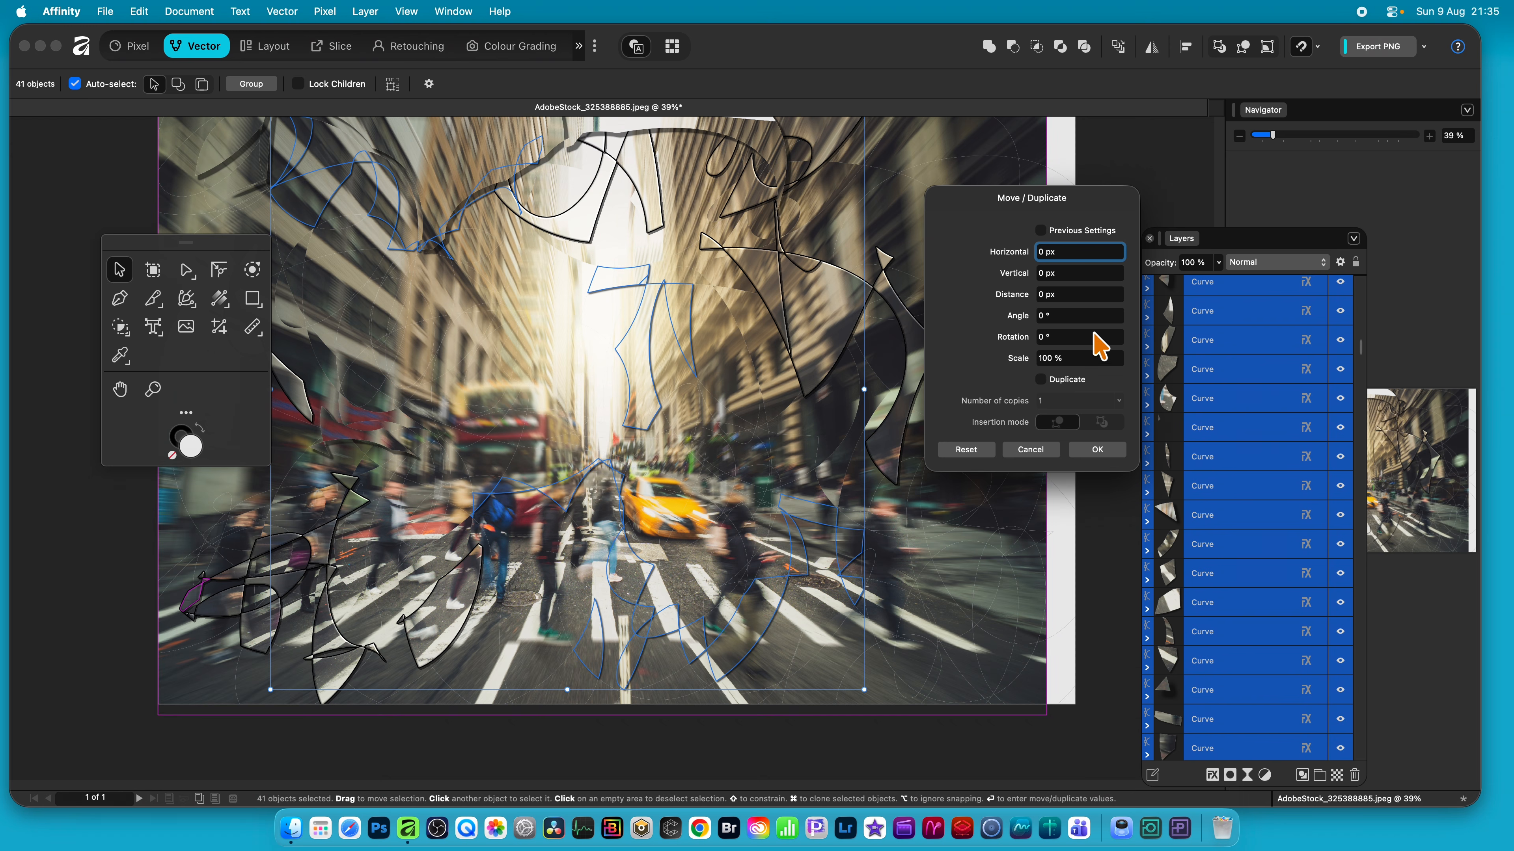
mouse_move(1017, 340)
left_mouse_down()
mouse_move(1001, 348)
mouse_move(1042, 352)
mouse_move(1008, 358)
mouse_move(1033, 358)
left_mouse_up()
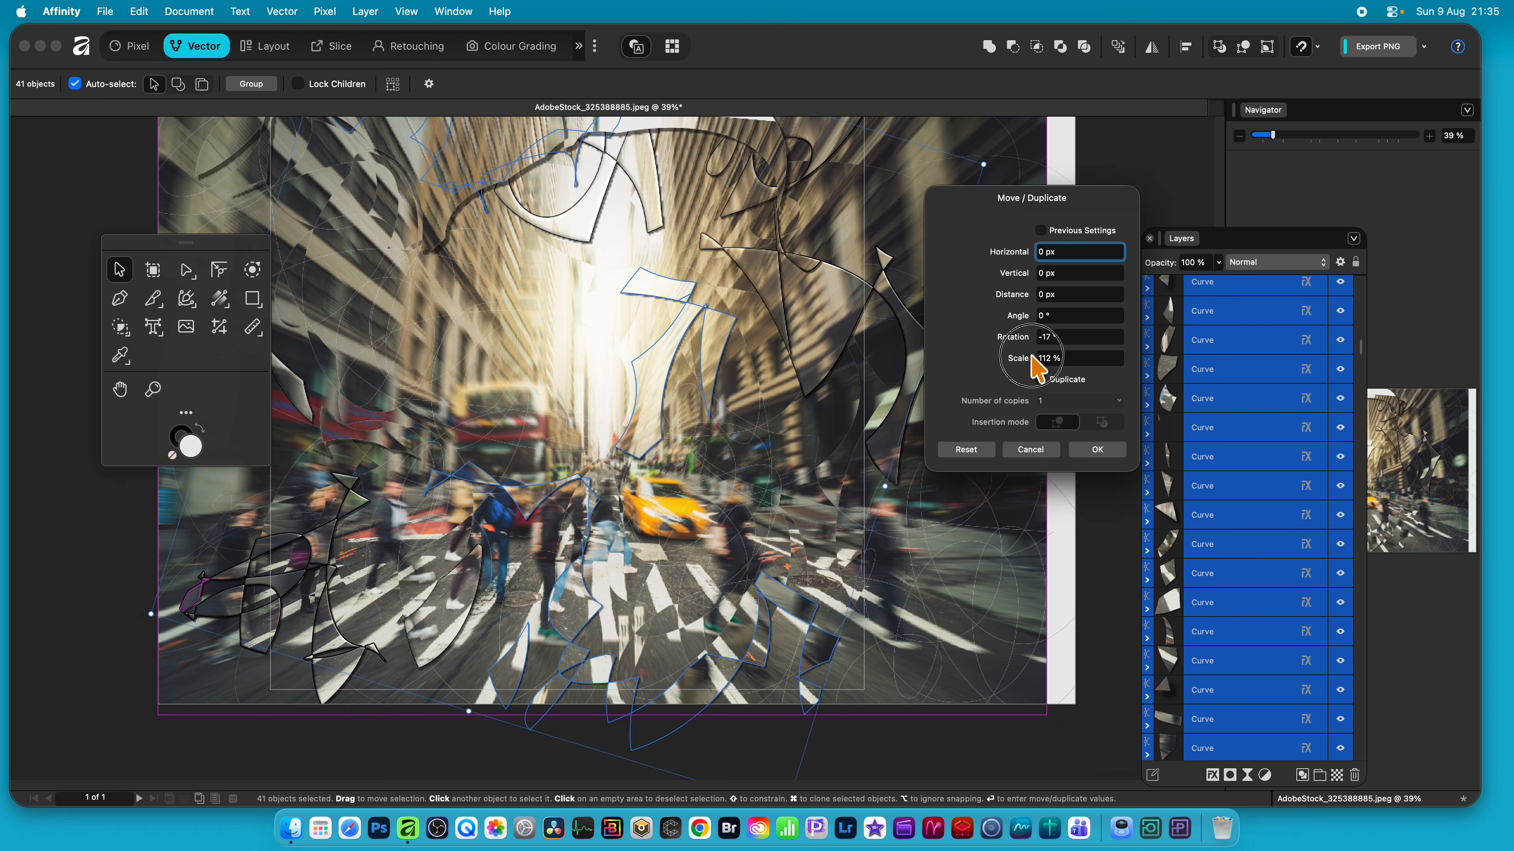
left_click(1103, 451)
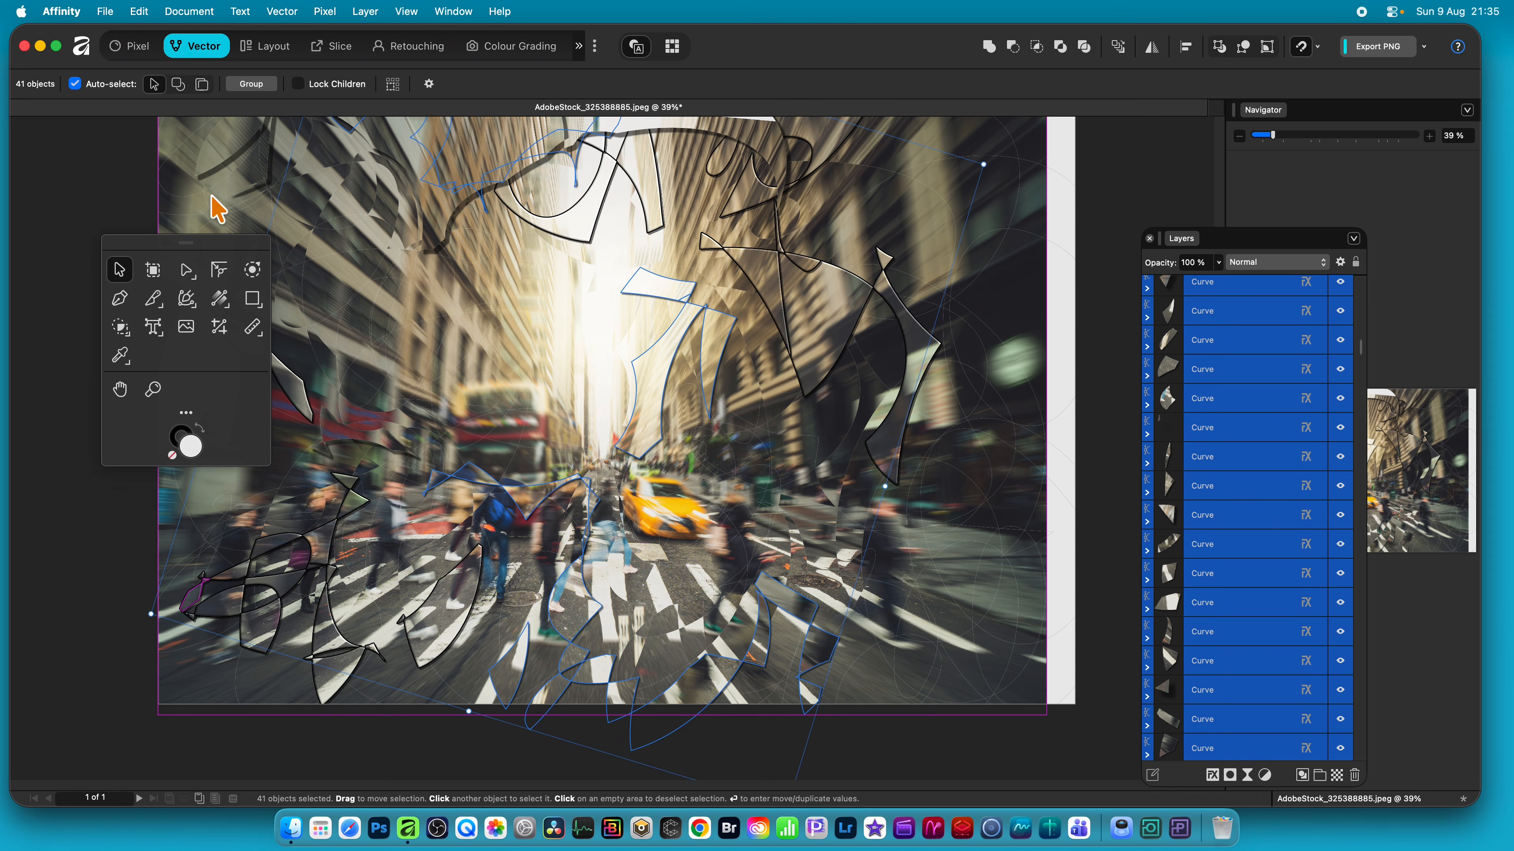
left_click_drag(204, 241, 83, 259)
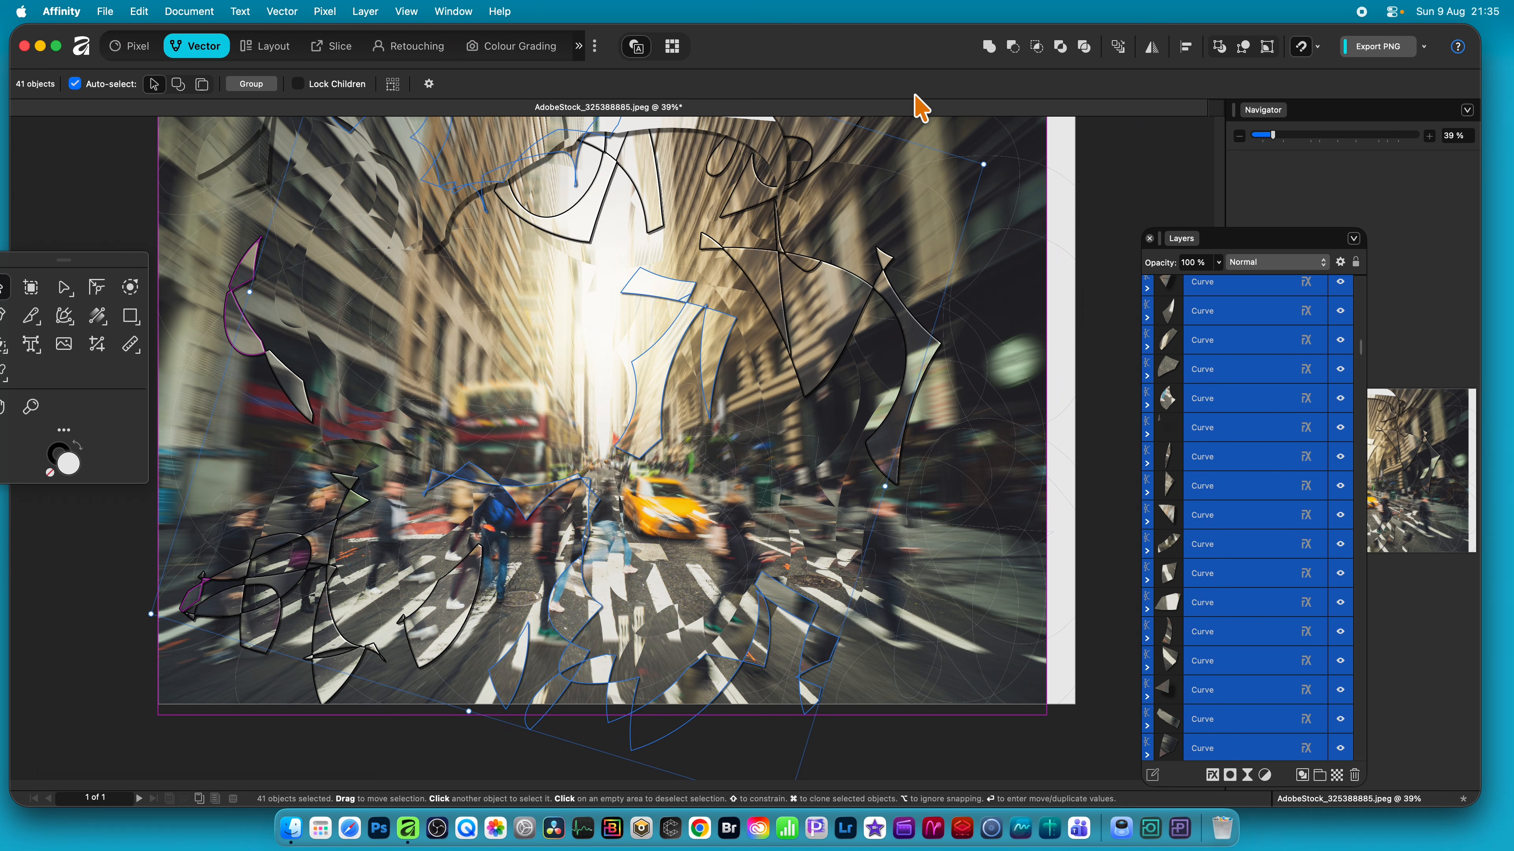
Step: Select 15 consecutive Curve layers near the end of the layer stack and move them slightly up and to the left
left_click_drag(1359, 356, 1364, 713)
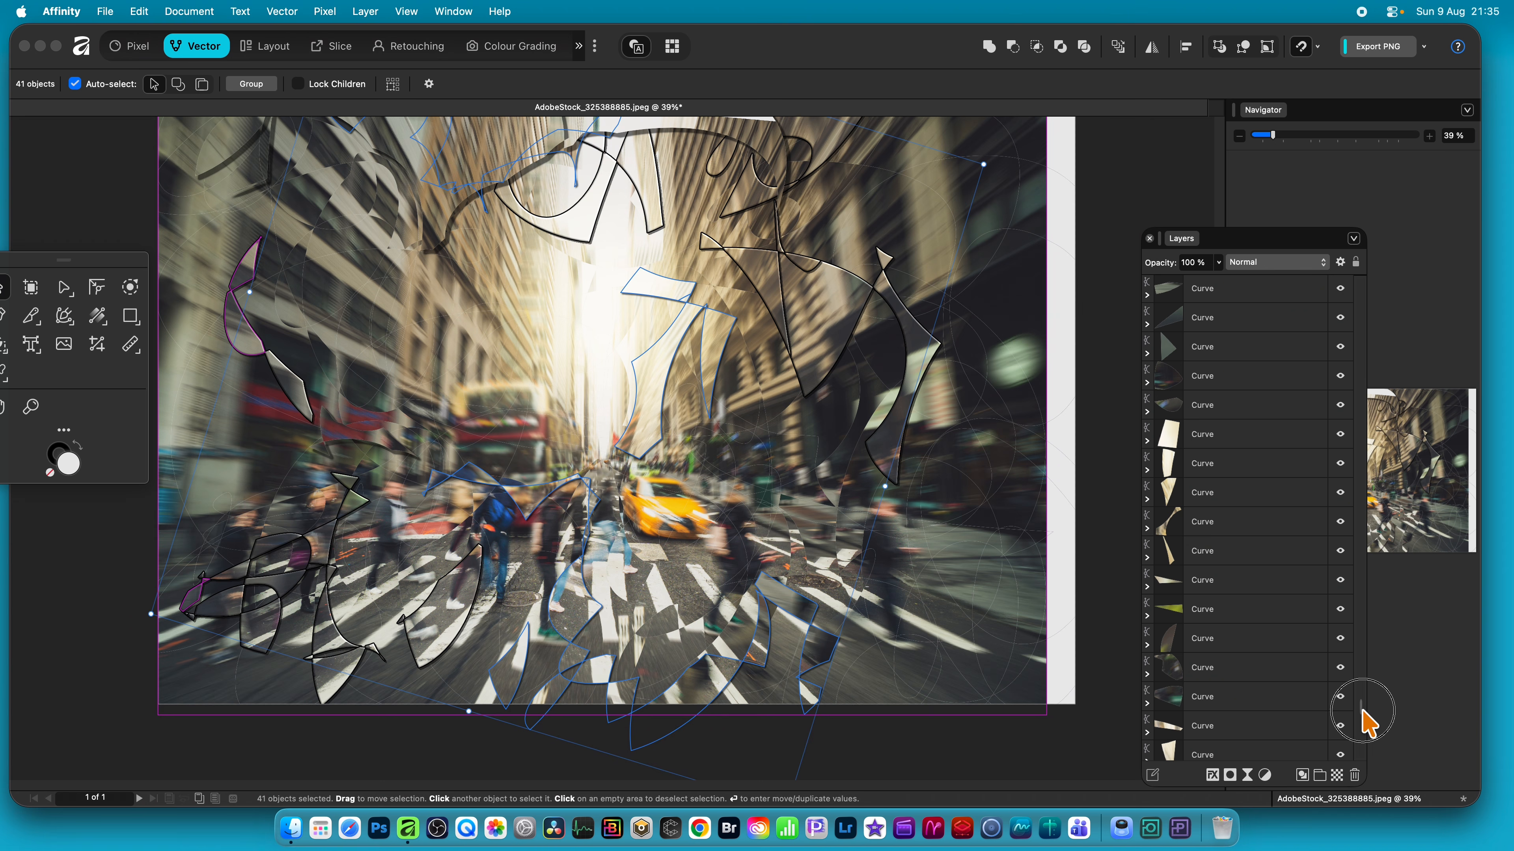
left_click(1290, 319)
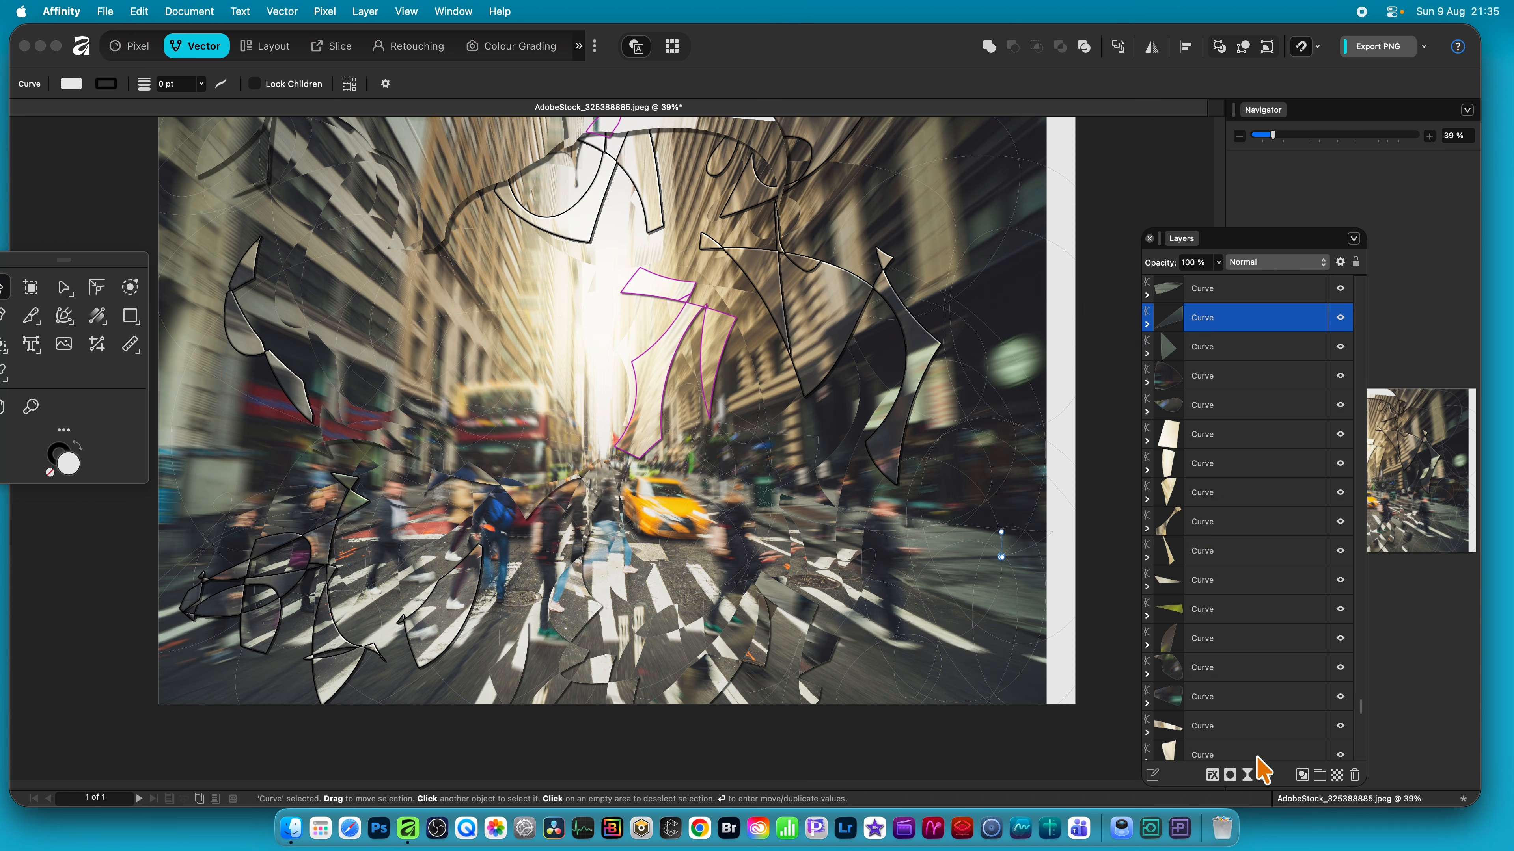
left_click(1248, 726, "shift")
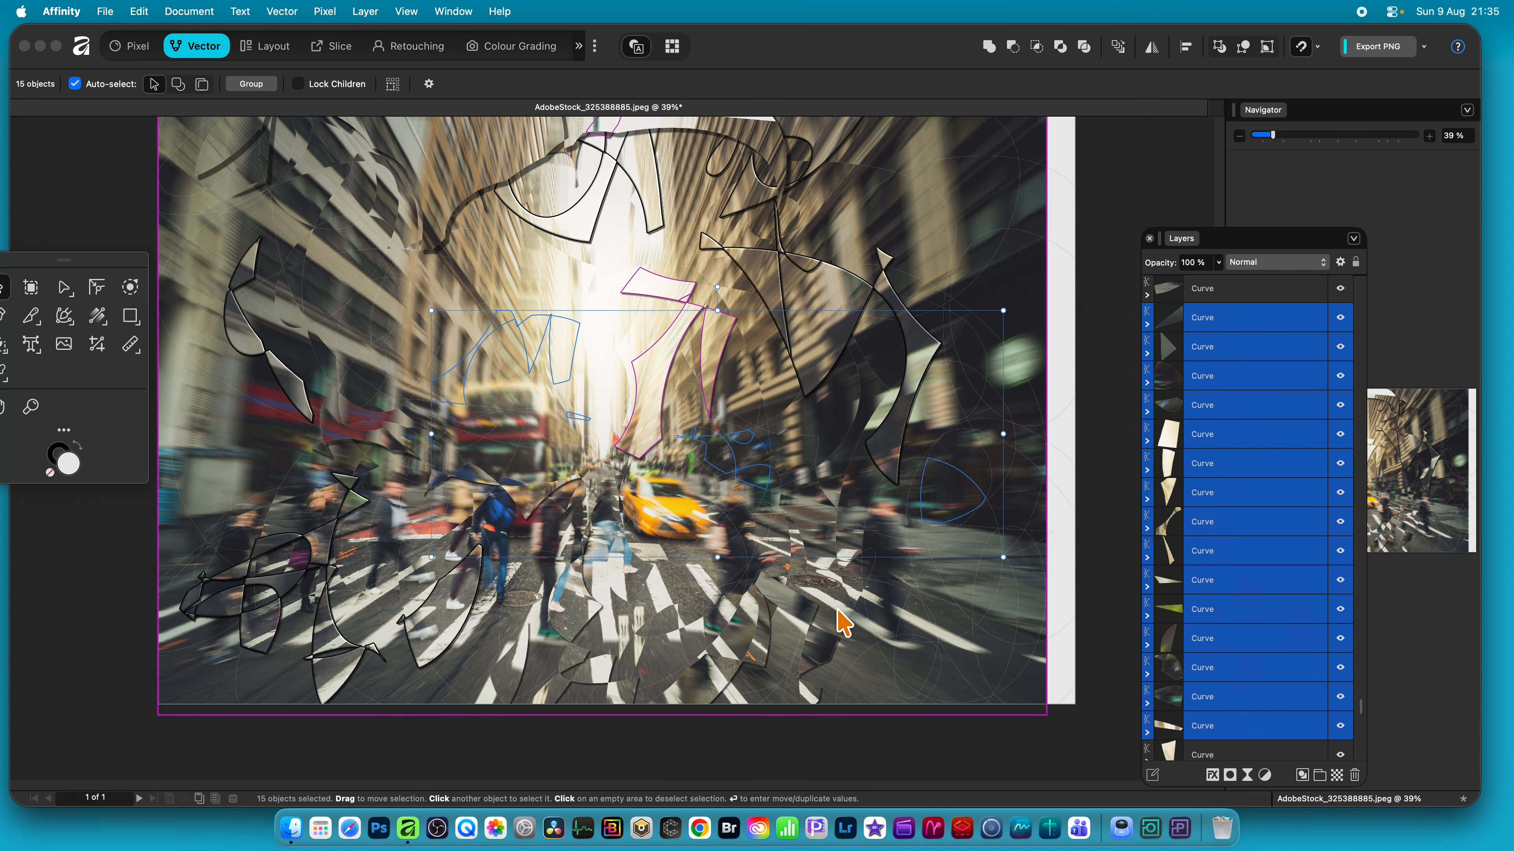
left_click_drag(723, 355, 674, 343)
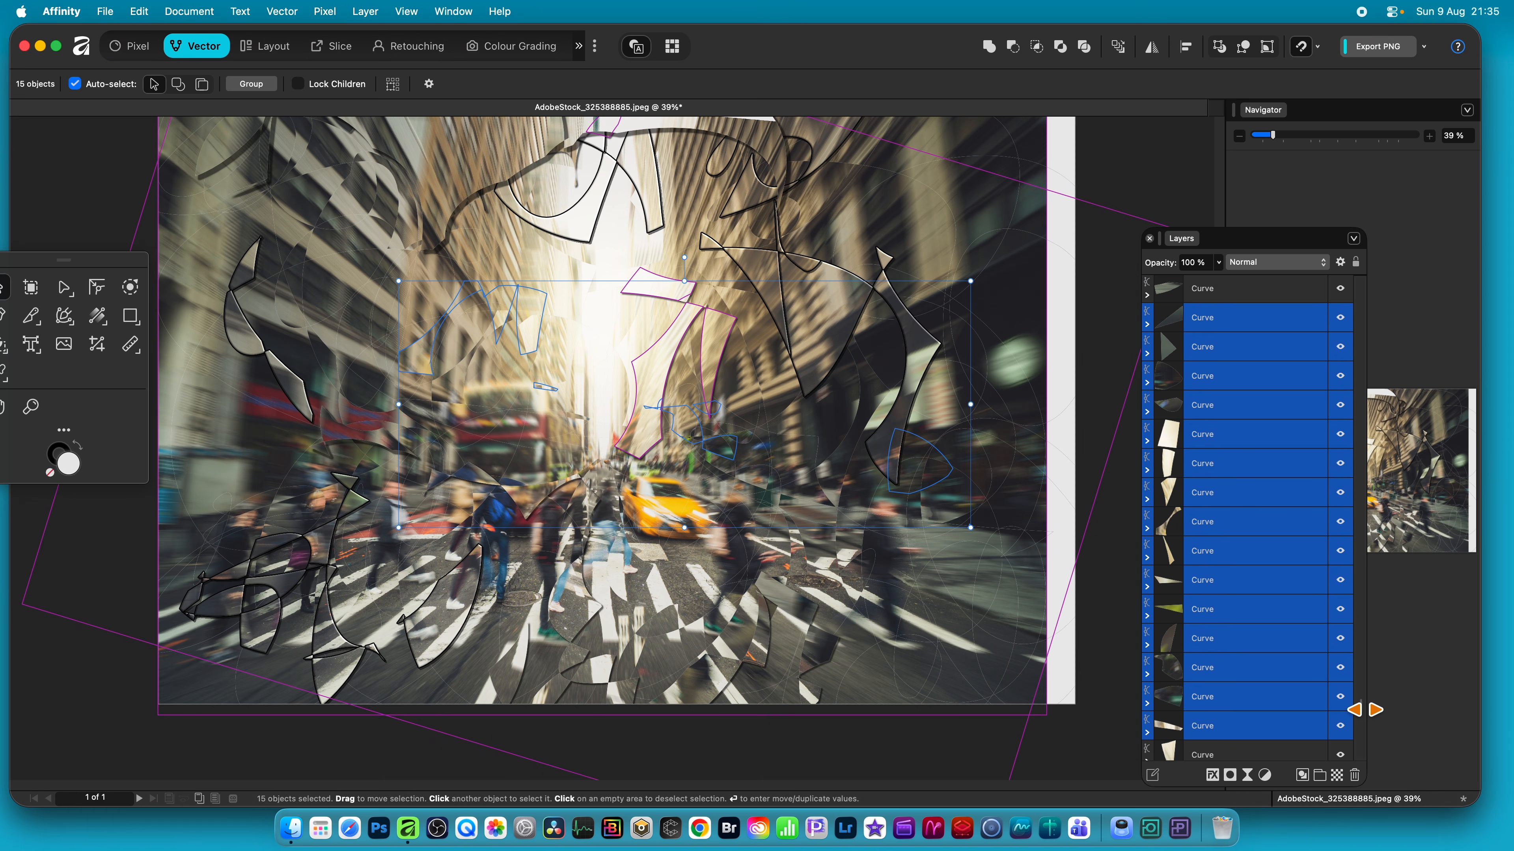
Step: Group all the Curve layers above the Background layer
left_click_drag(1361, 711, 1382, 271)
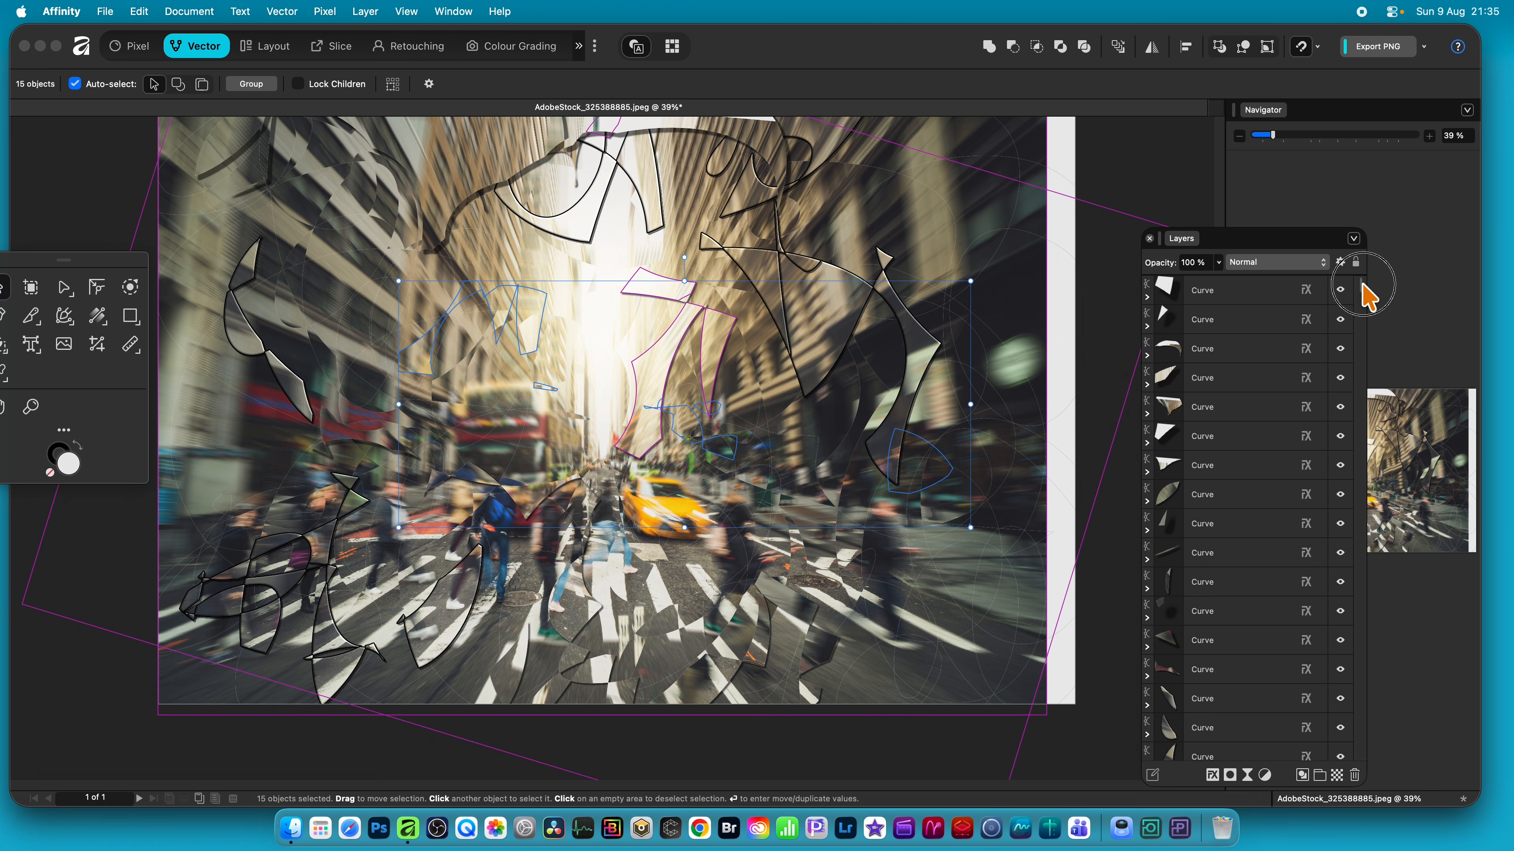
left_click(1238, 294)
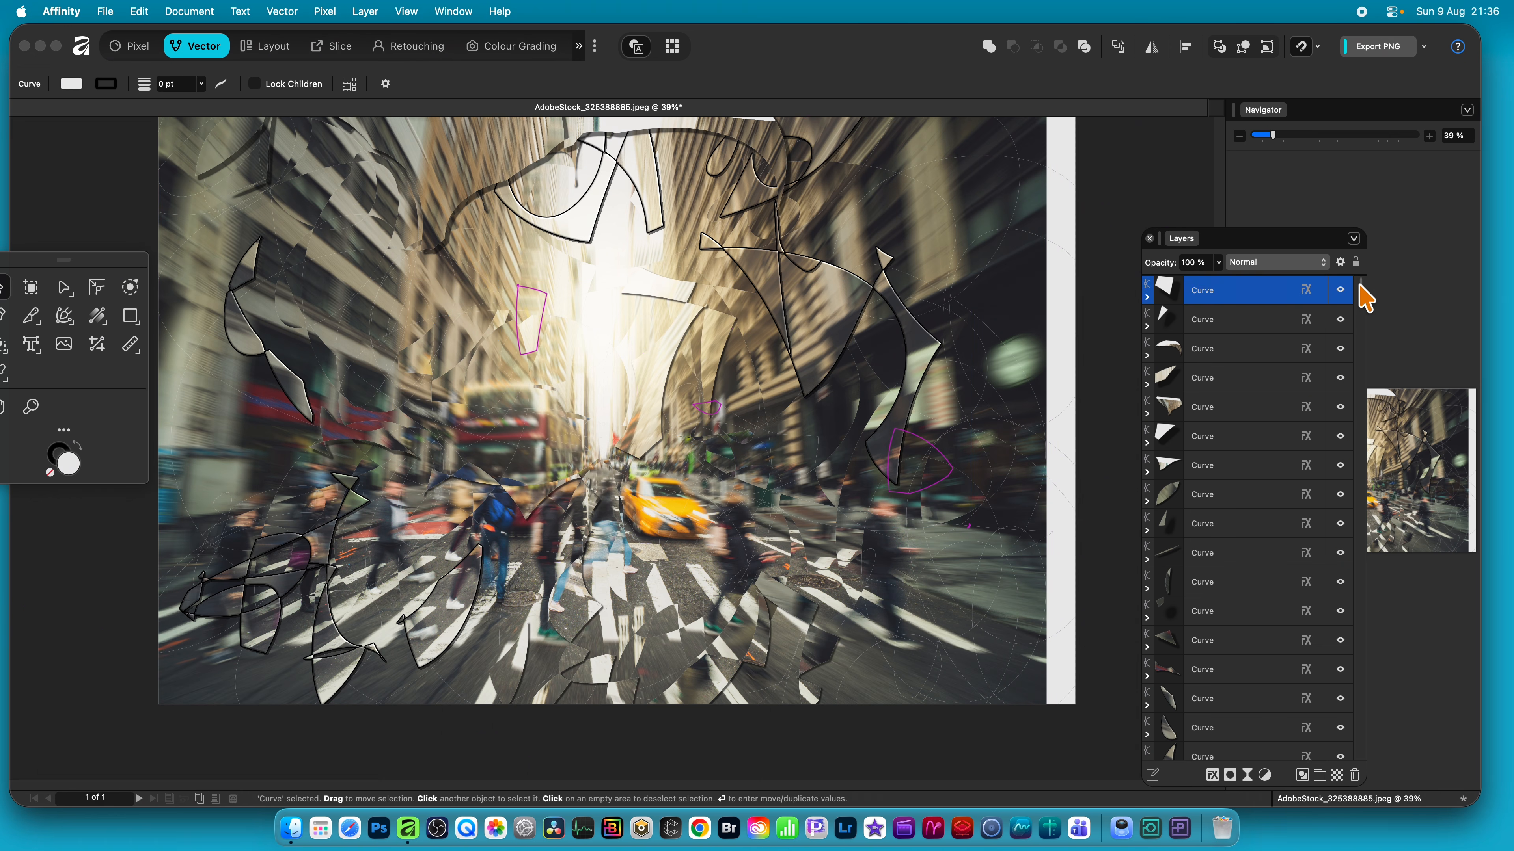
left_click_drag(1358, 280, 1334, 787)
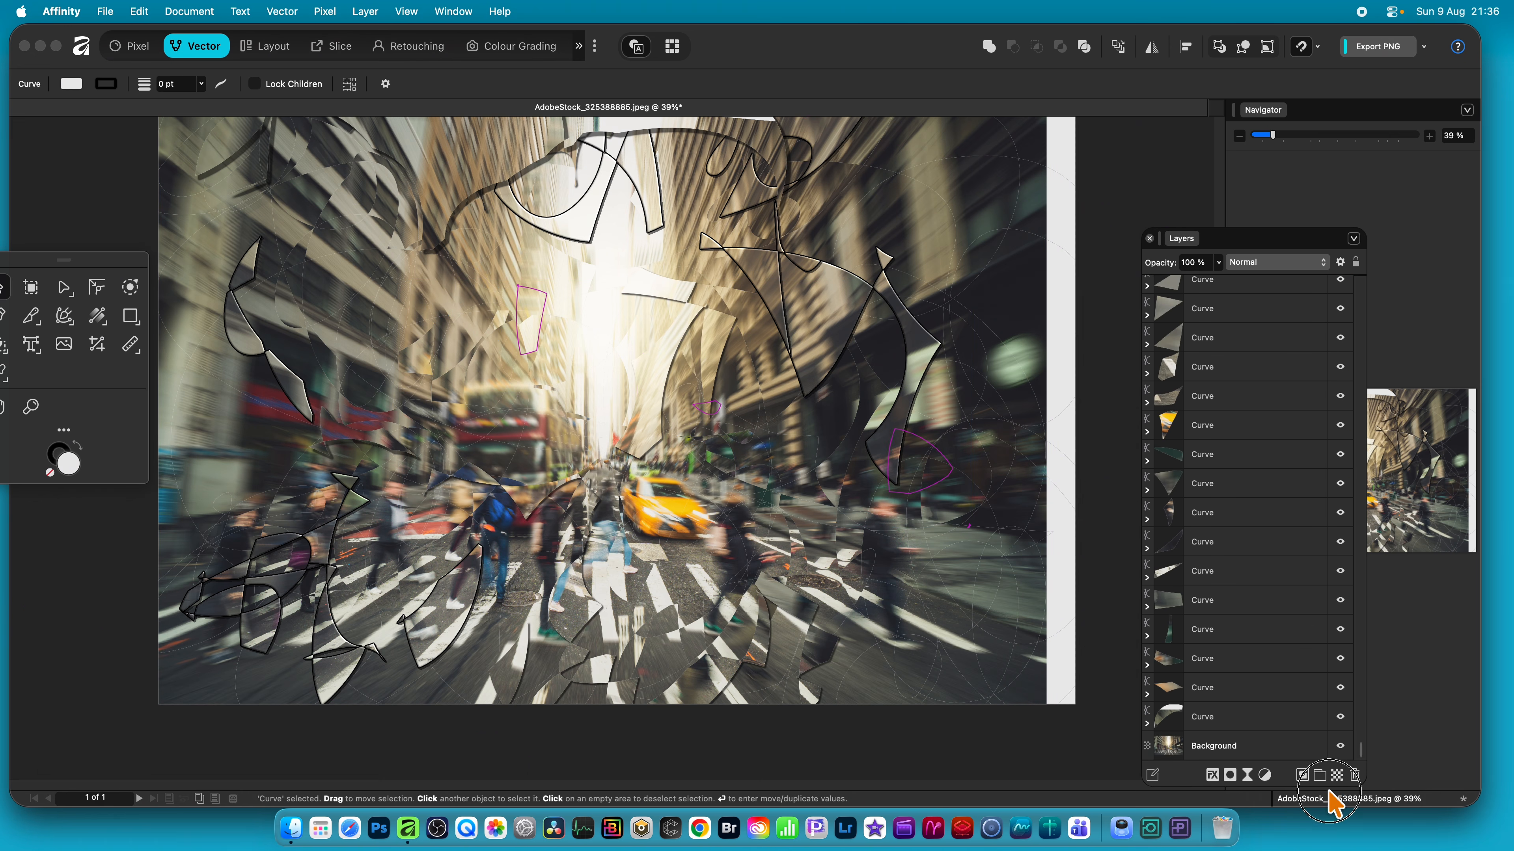
left_click(1210, 718, "shift")
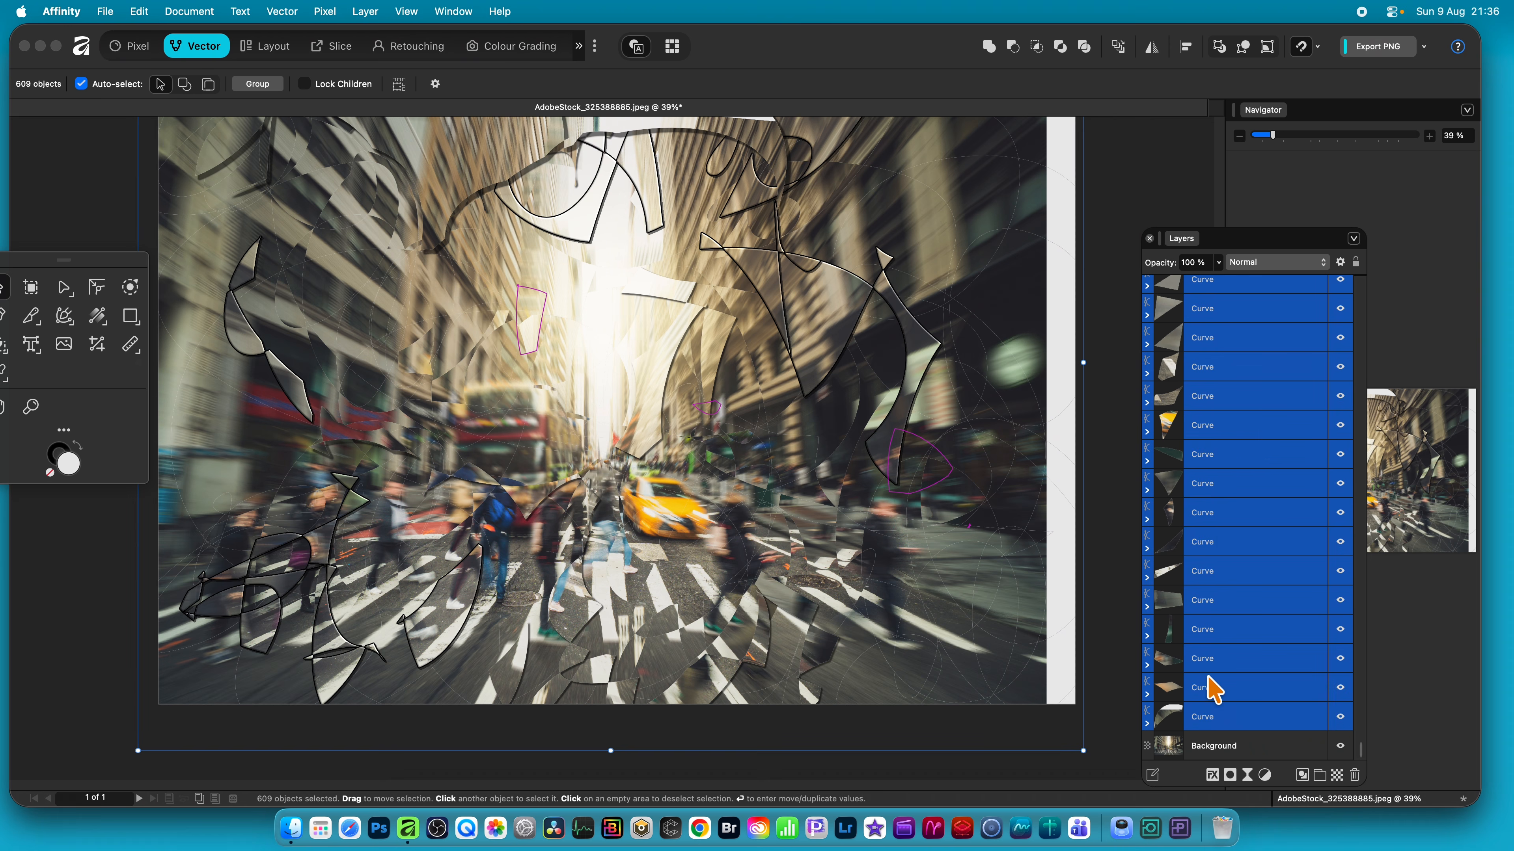
right_click(1245, 352)
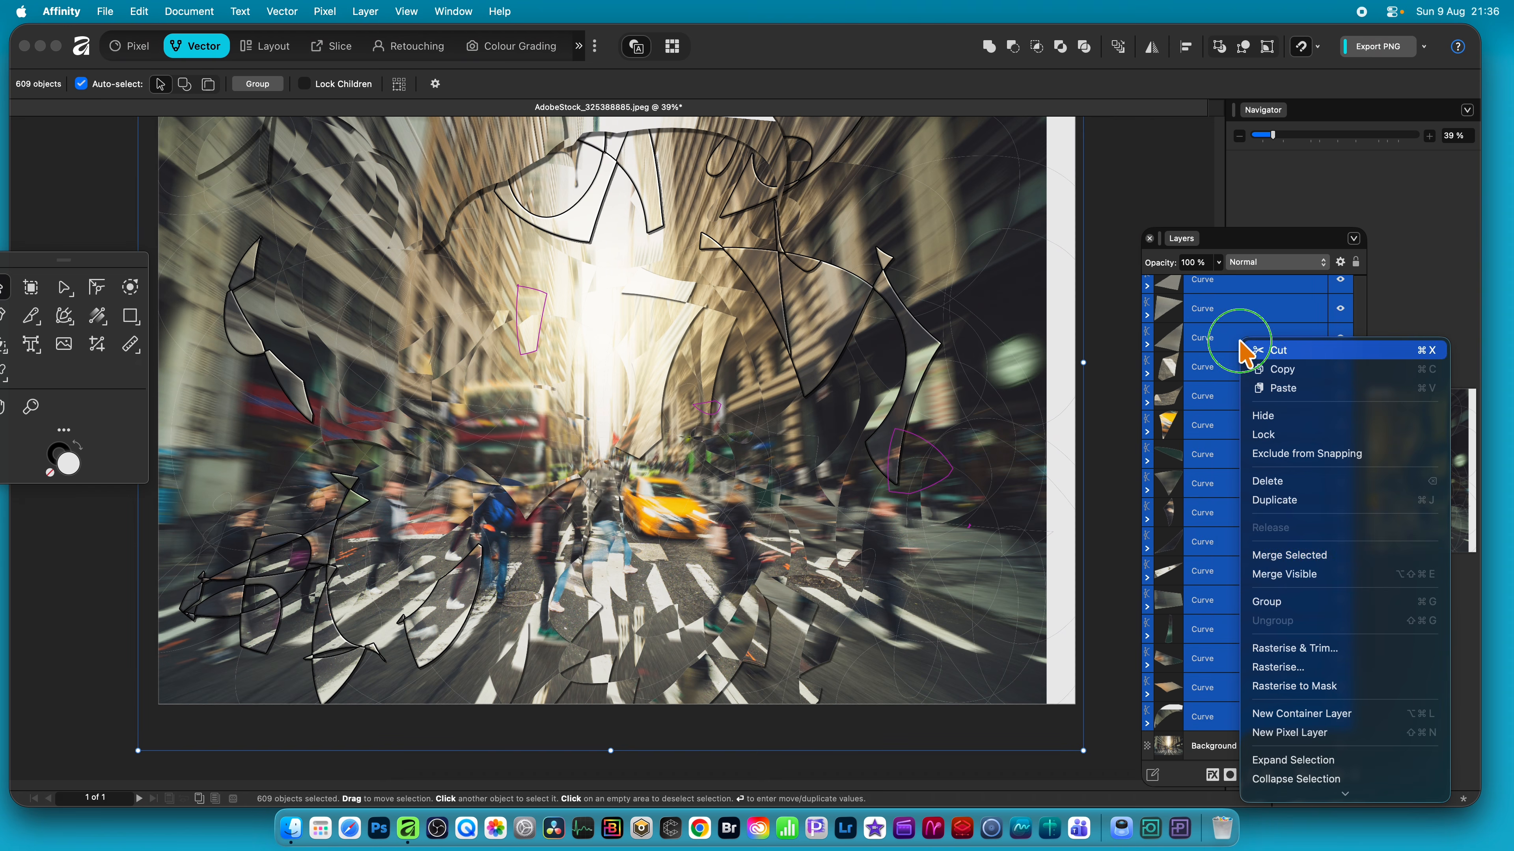
left_click(1266, 602)
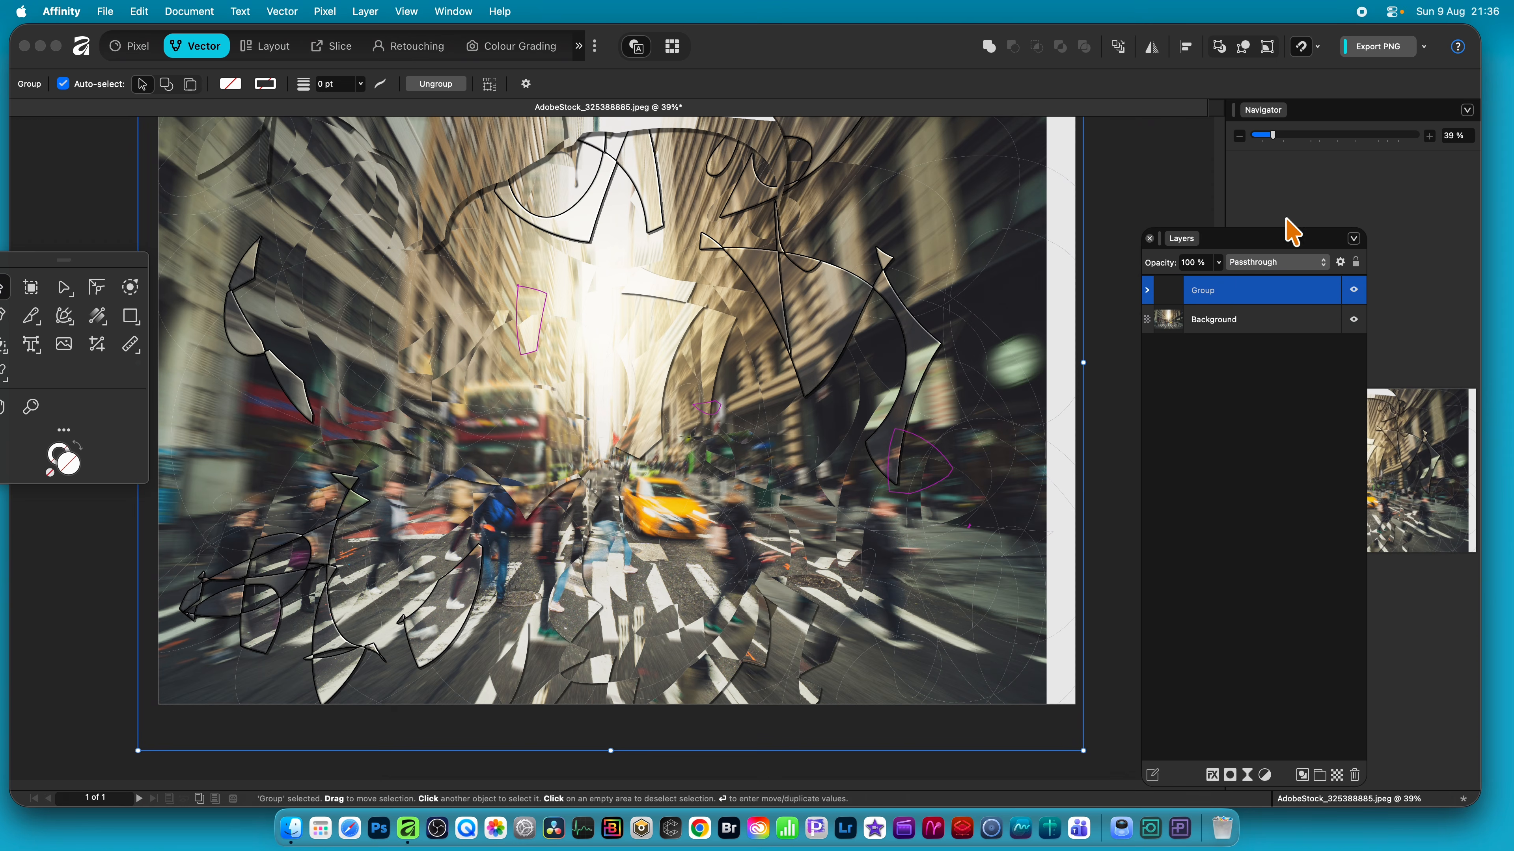
Step: Rasterise the group of curves into a pixel layer and draw a large ellipse over the middle of the photo
right_click(1207, 293)
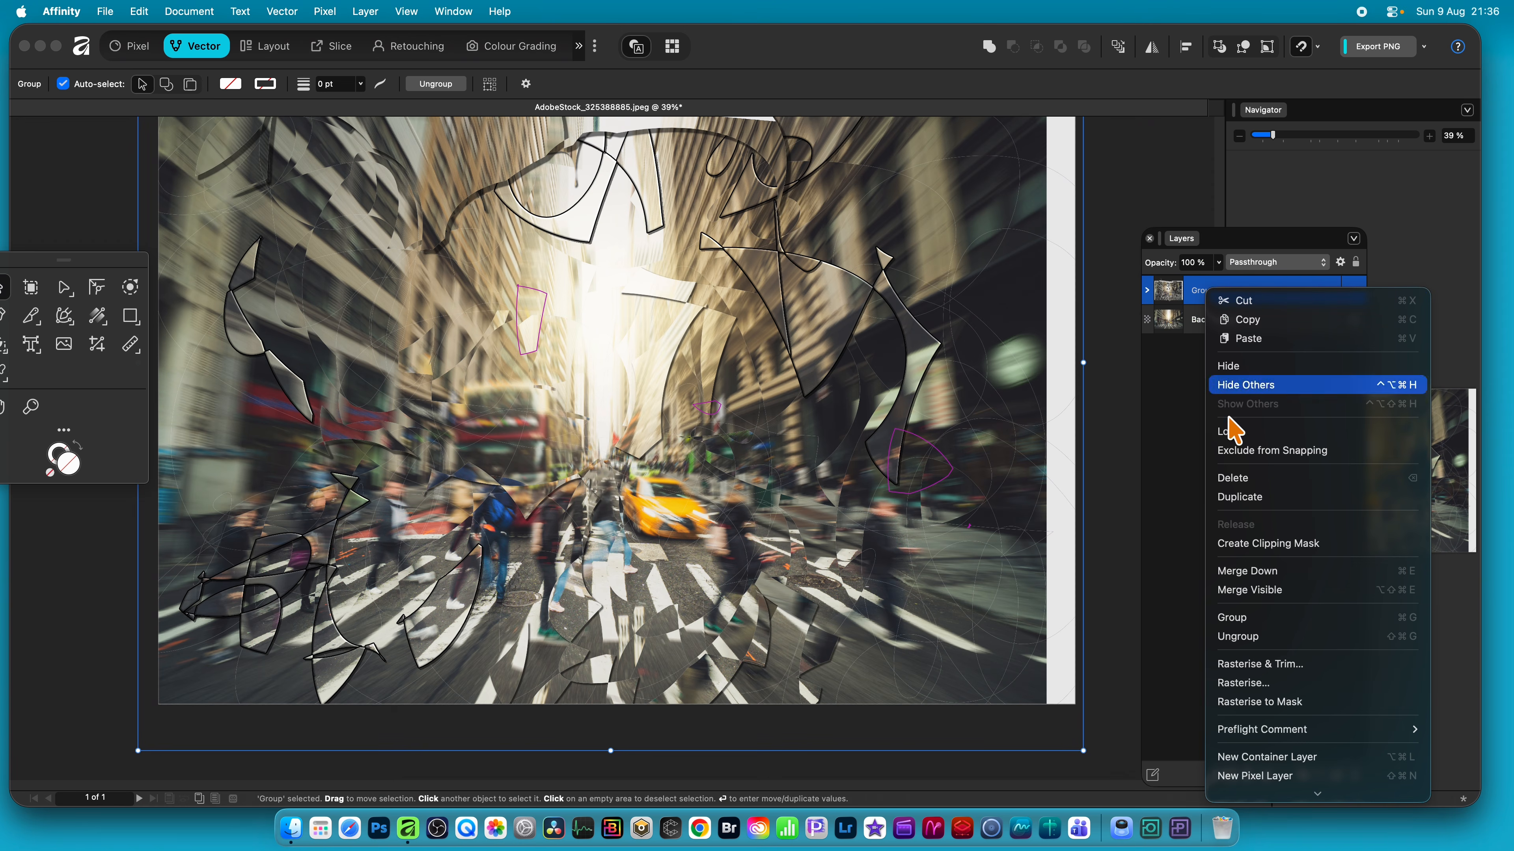
left_click(1242, 683)
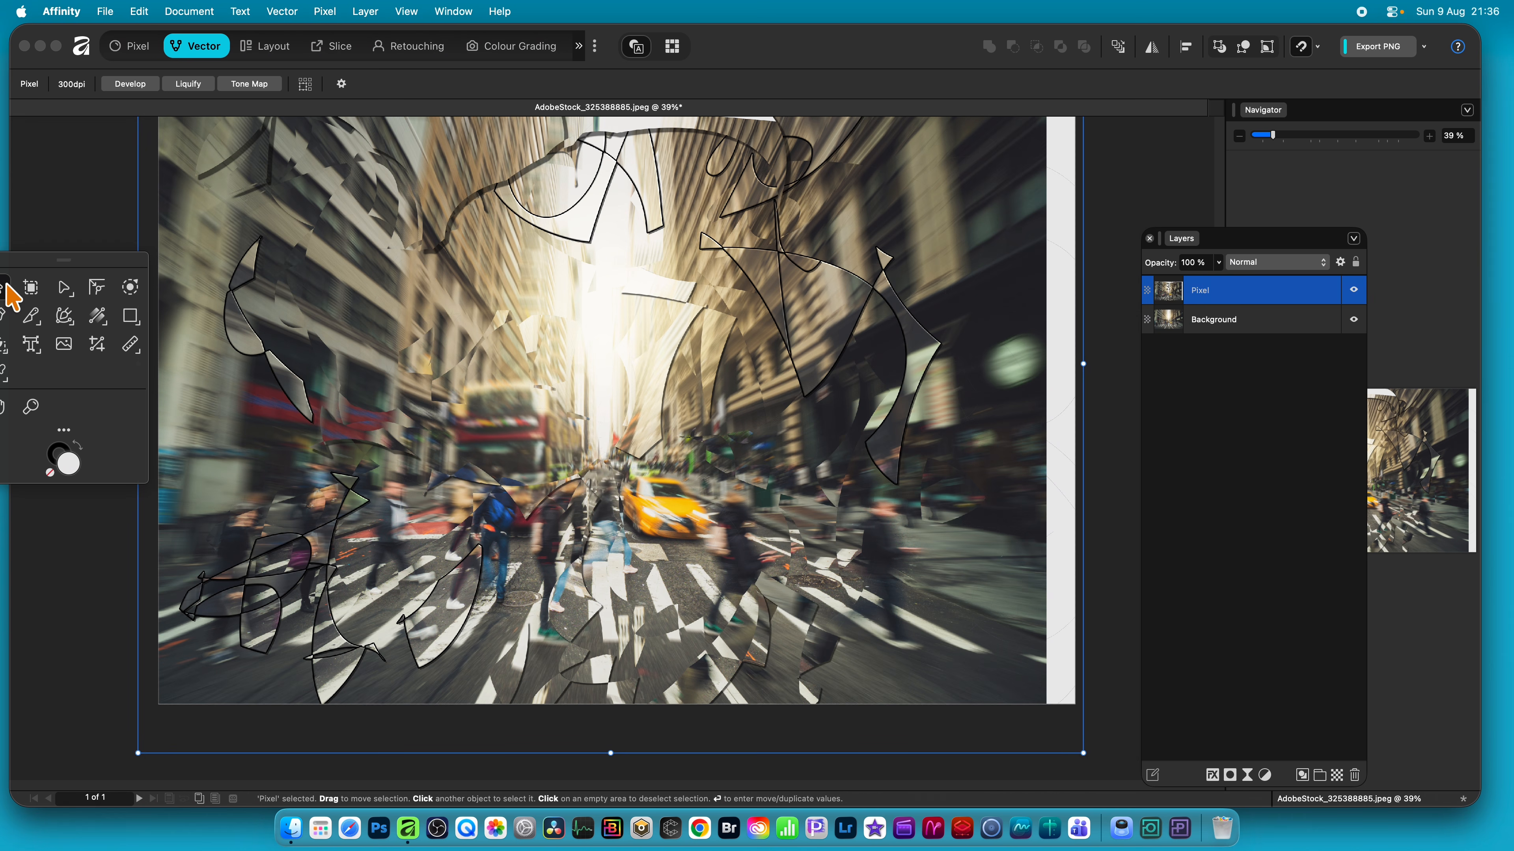
left_click(140, 317)
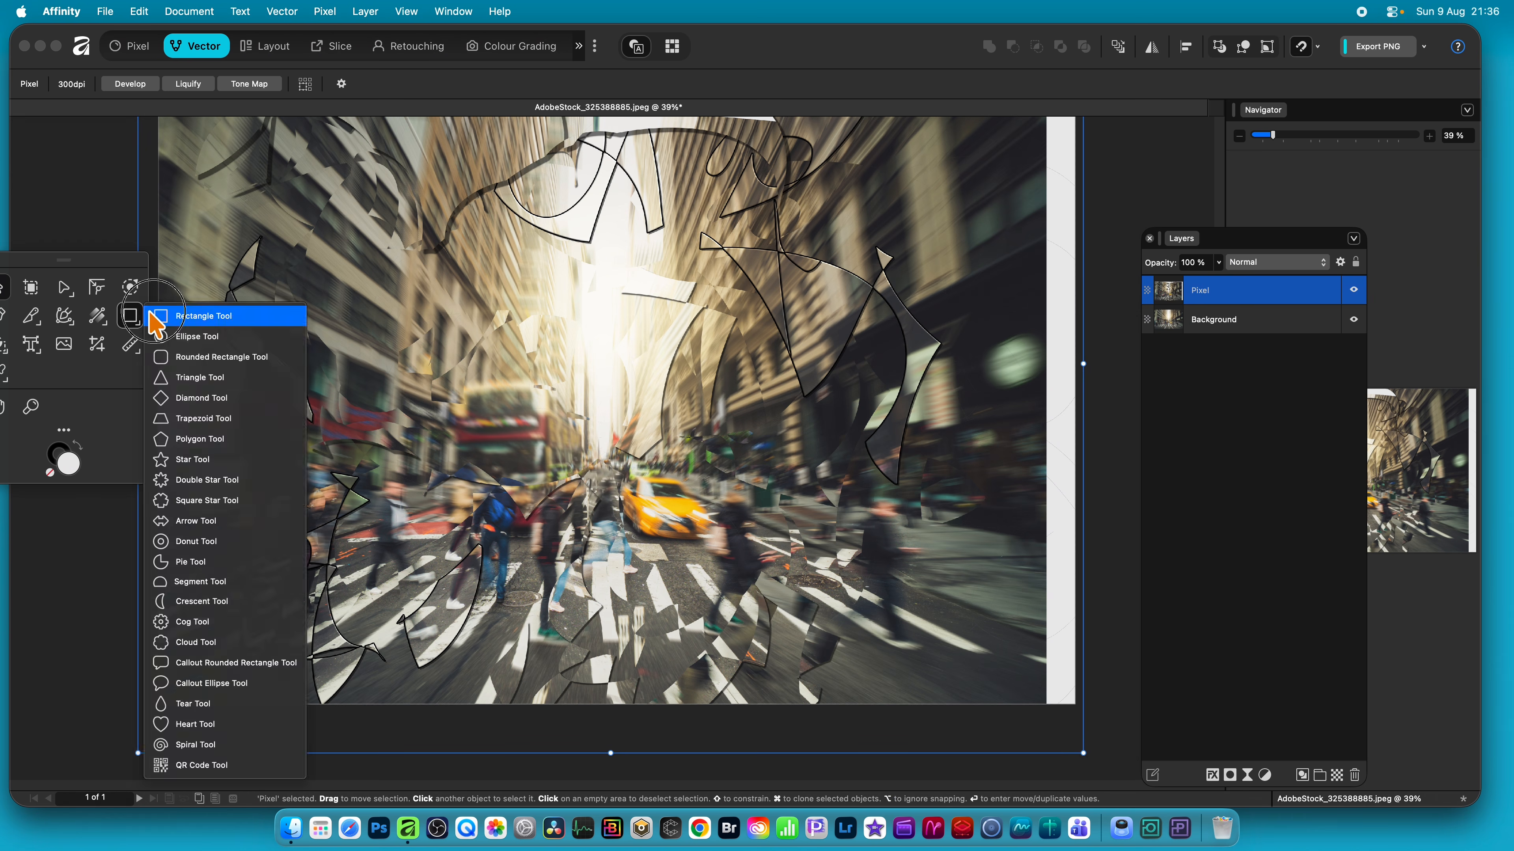
left_click(197, 336)
left_click_drag(373, 170, 841, 664)
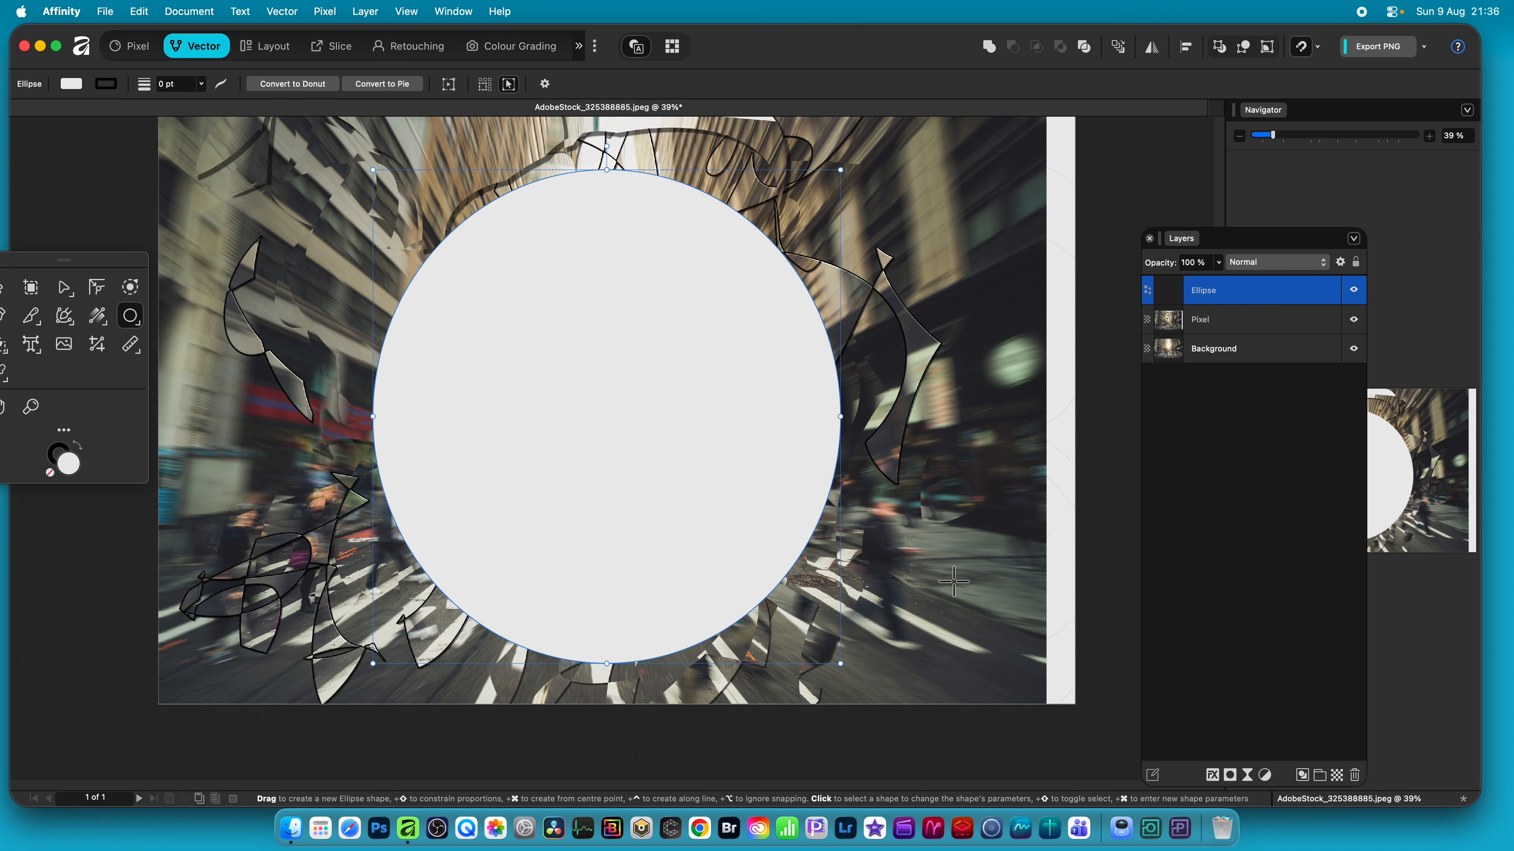
Step: Copy the rasterised Pixel layer and paste it inside the Ellipse layer
left_click(1249, 325)
left_click(140, 12)
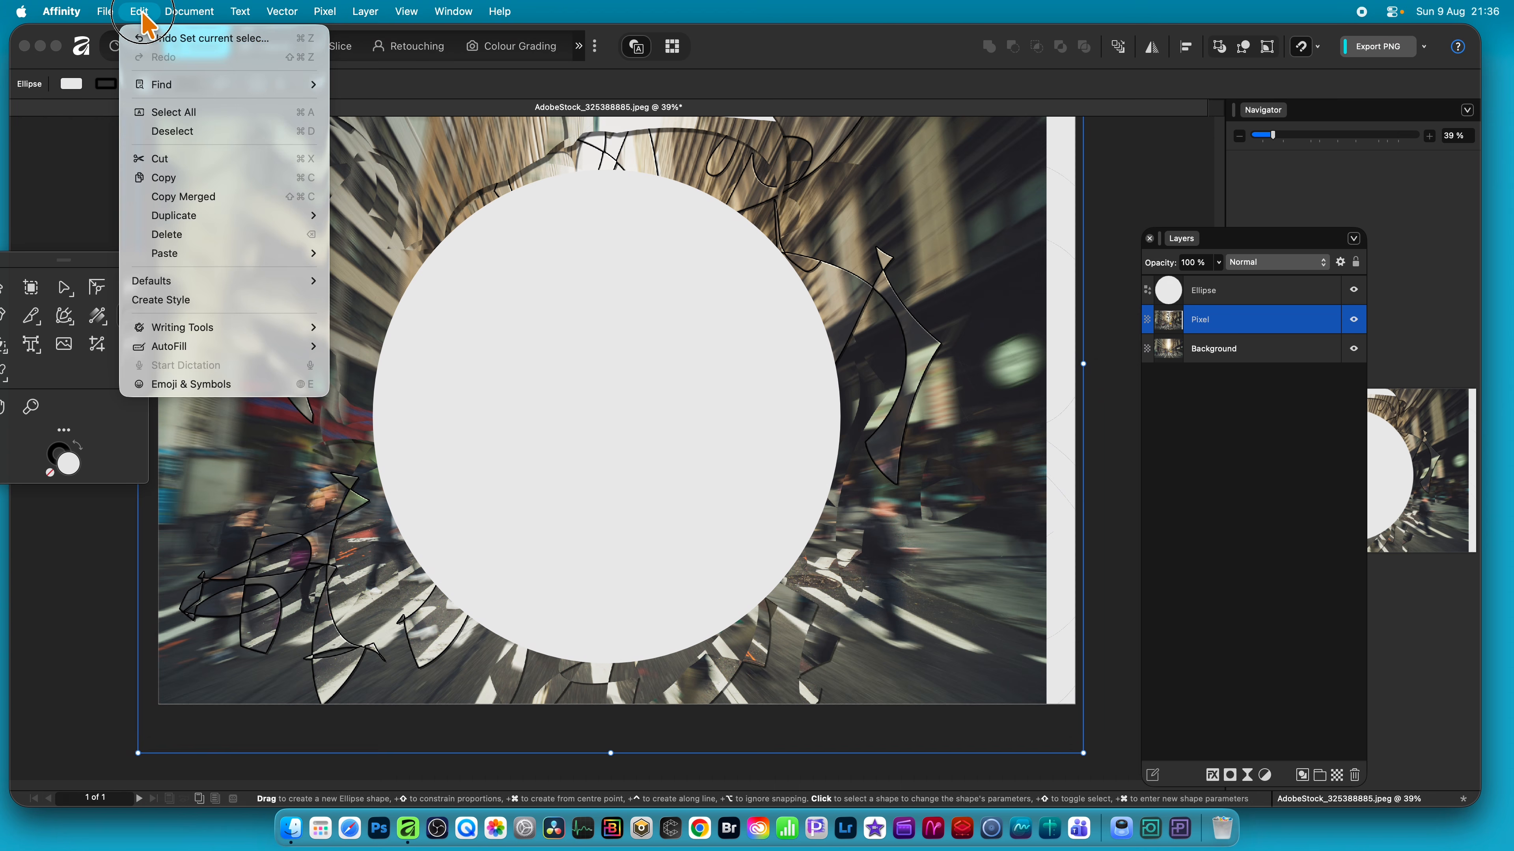
left_click(156, 174)
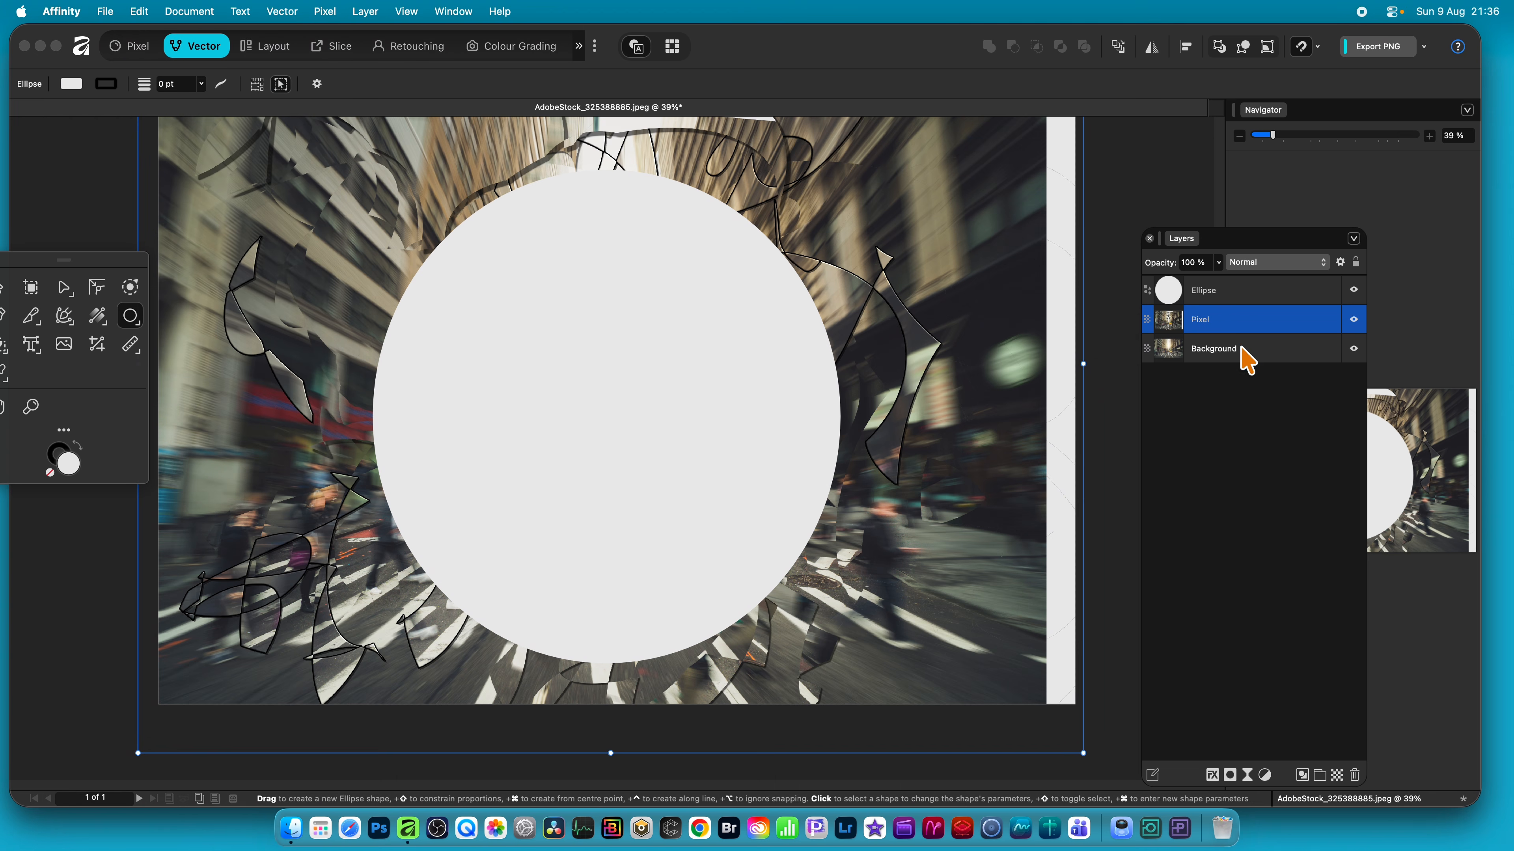
left_click(1222, 292)
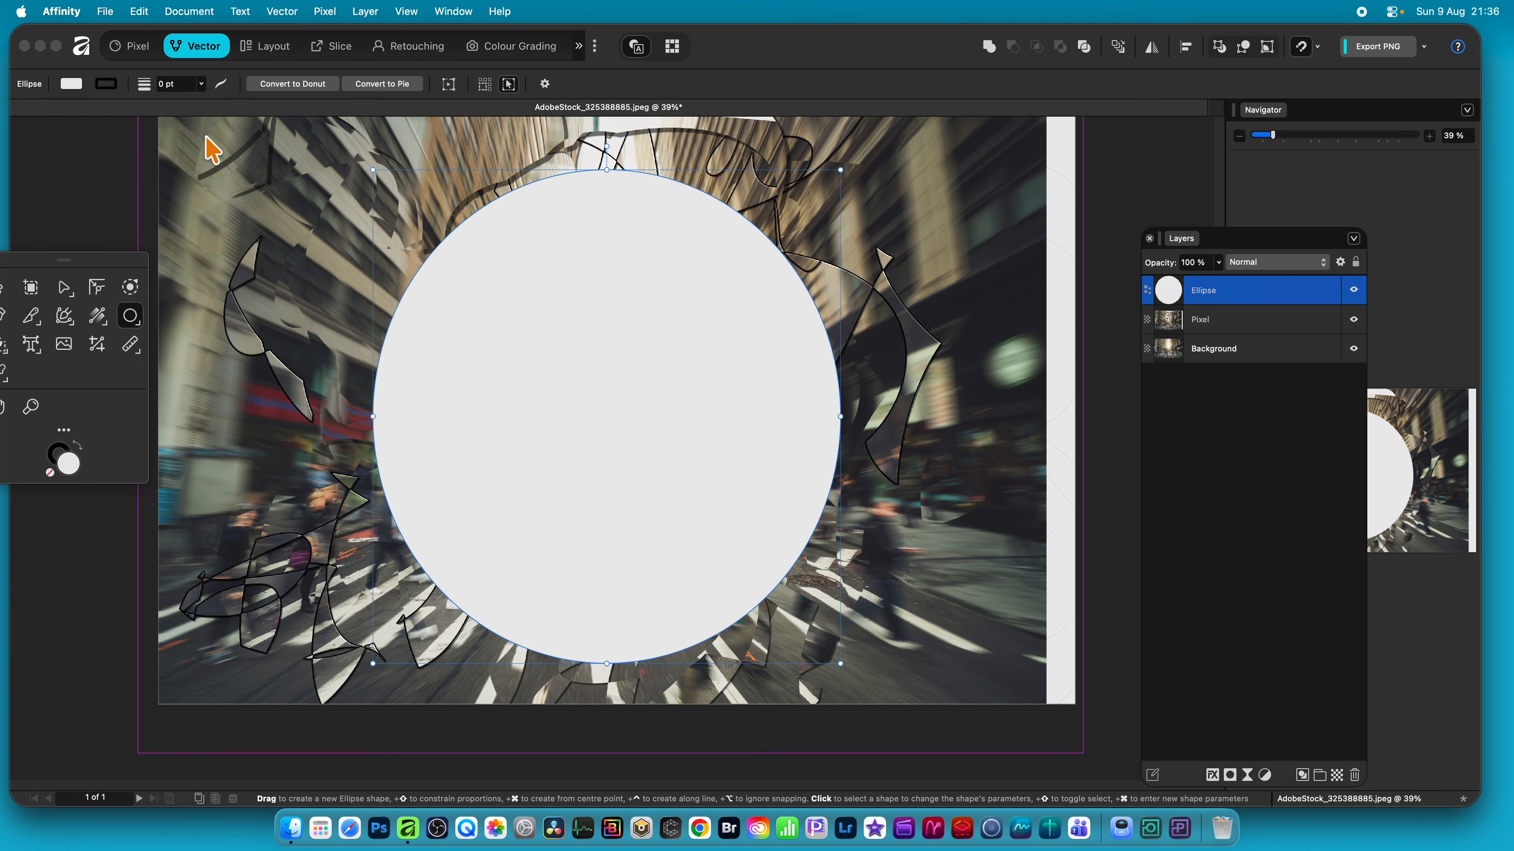
left_click(146, 11)
left_click(190, 286)
left_click(239, 253)
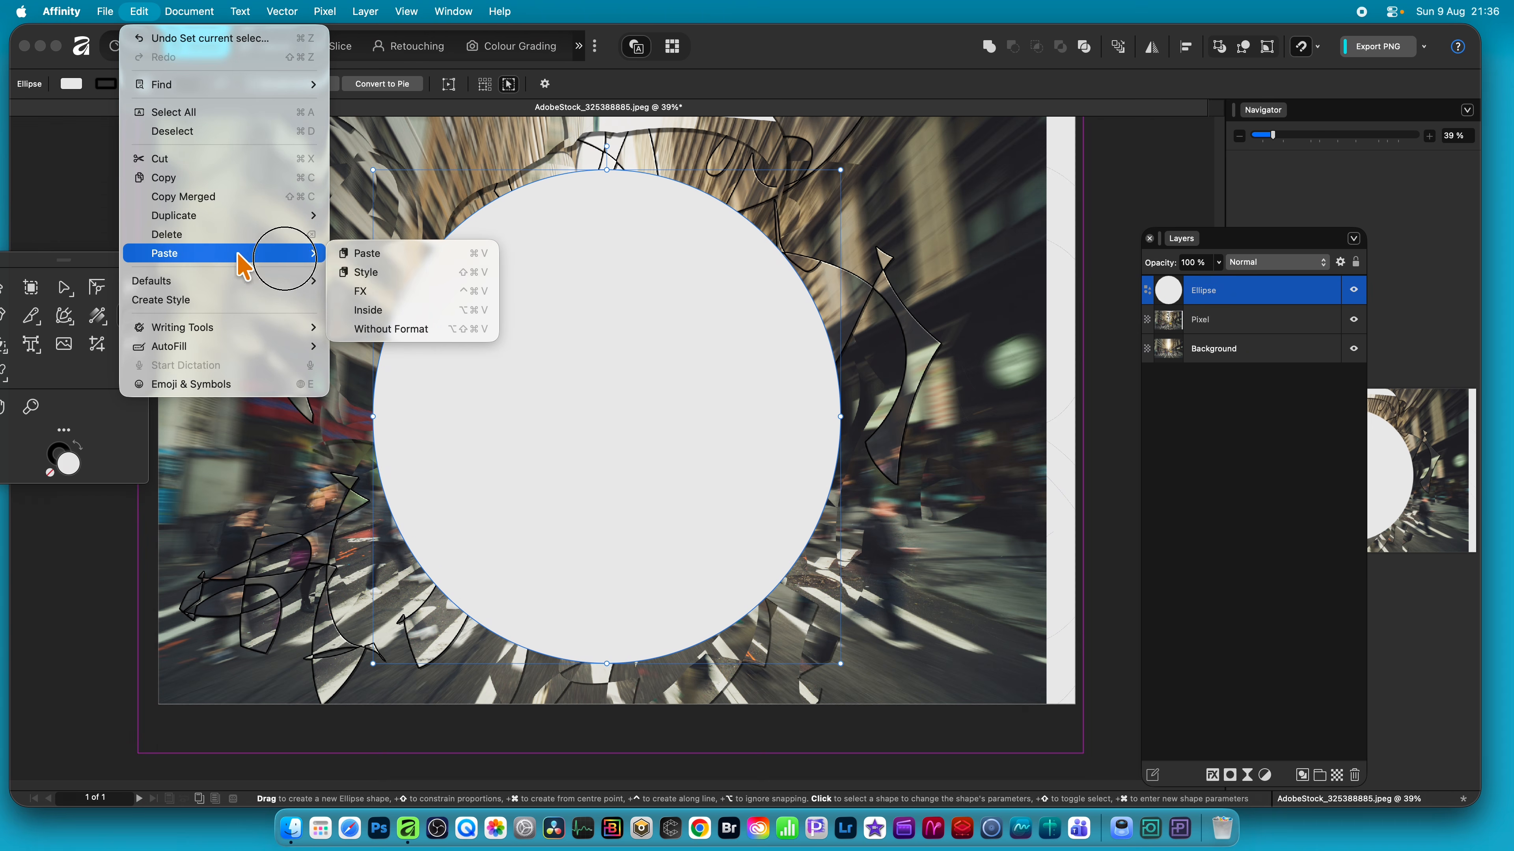
left_click(444, 311)
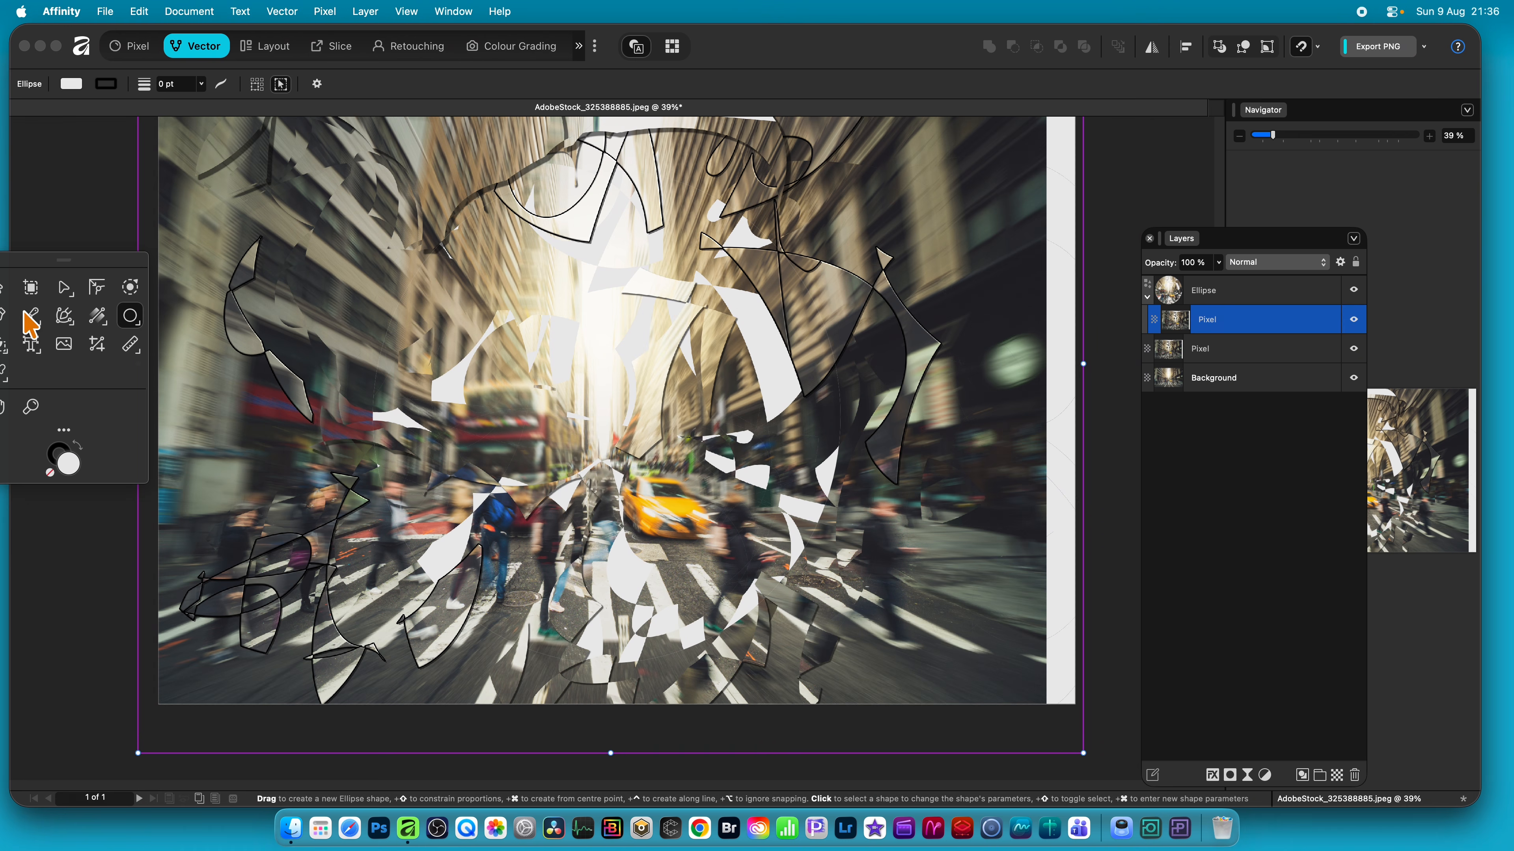
Step: Cut the photo-filled ellipse into many curved fragments with freehand Knife Tool strokes looping across its centre
left_click_drag(31, 315, 119, 379)
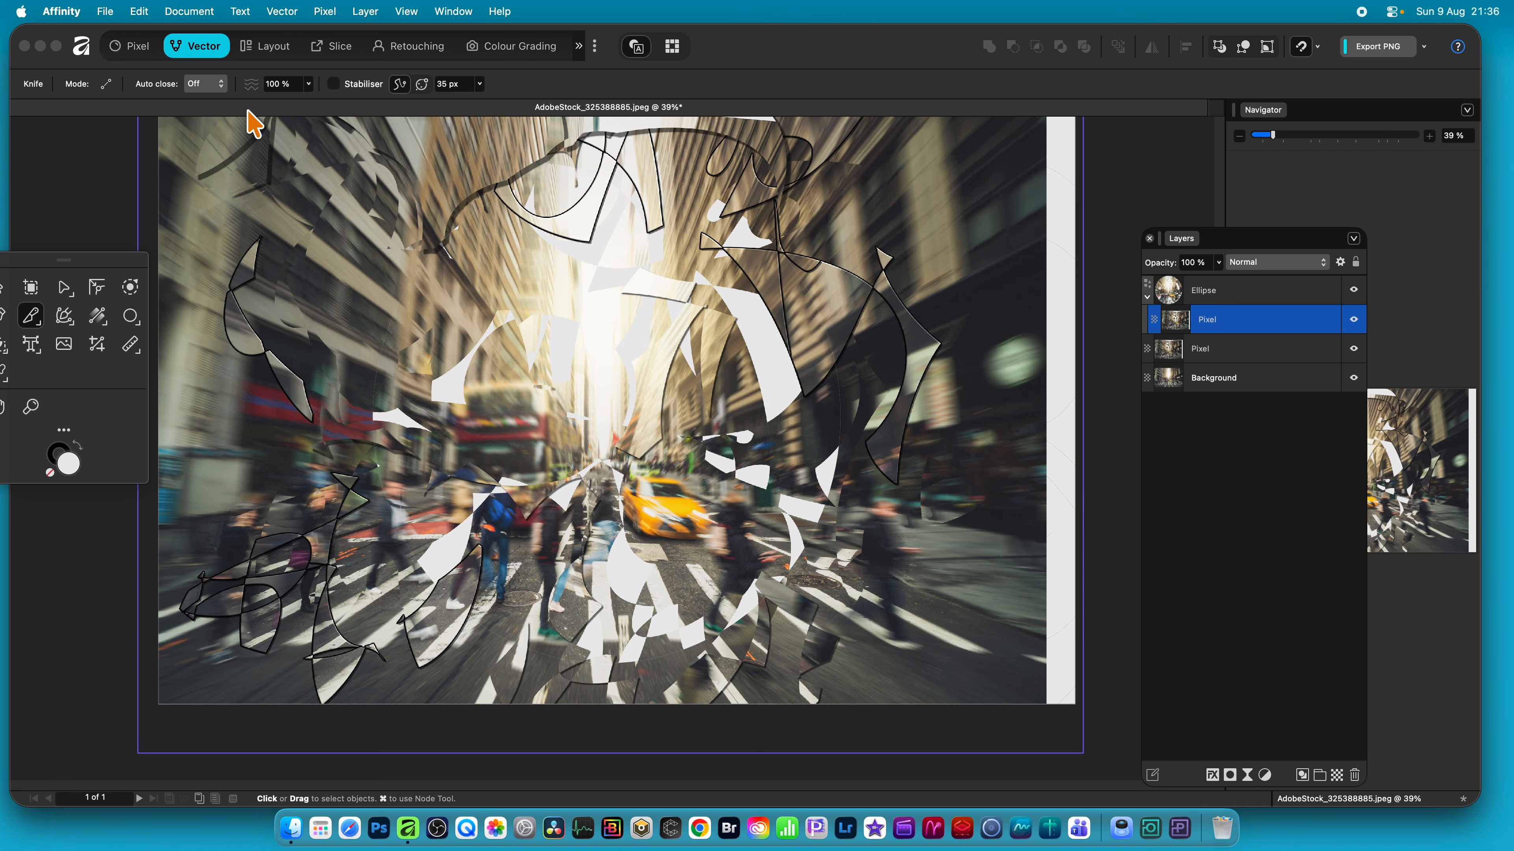
key("super+a")
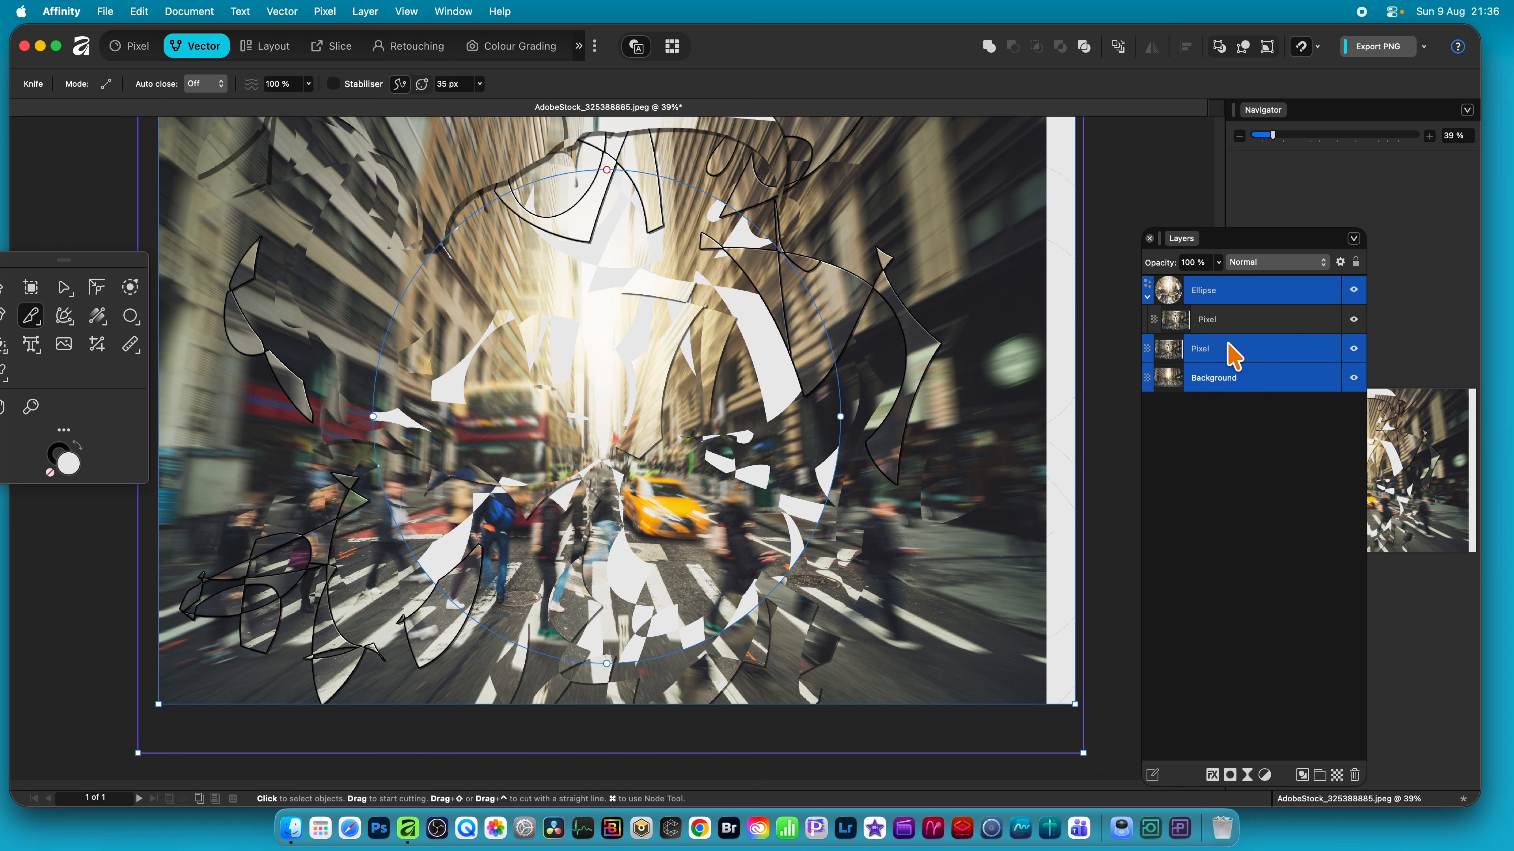
left_click(1228, 292)
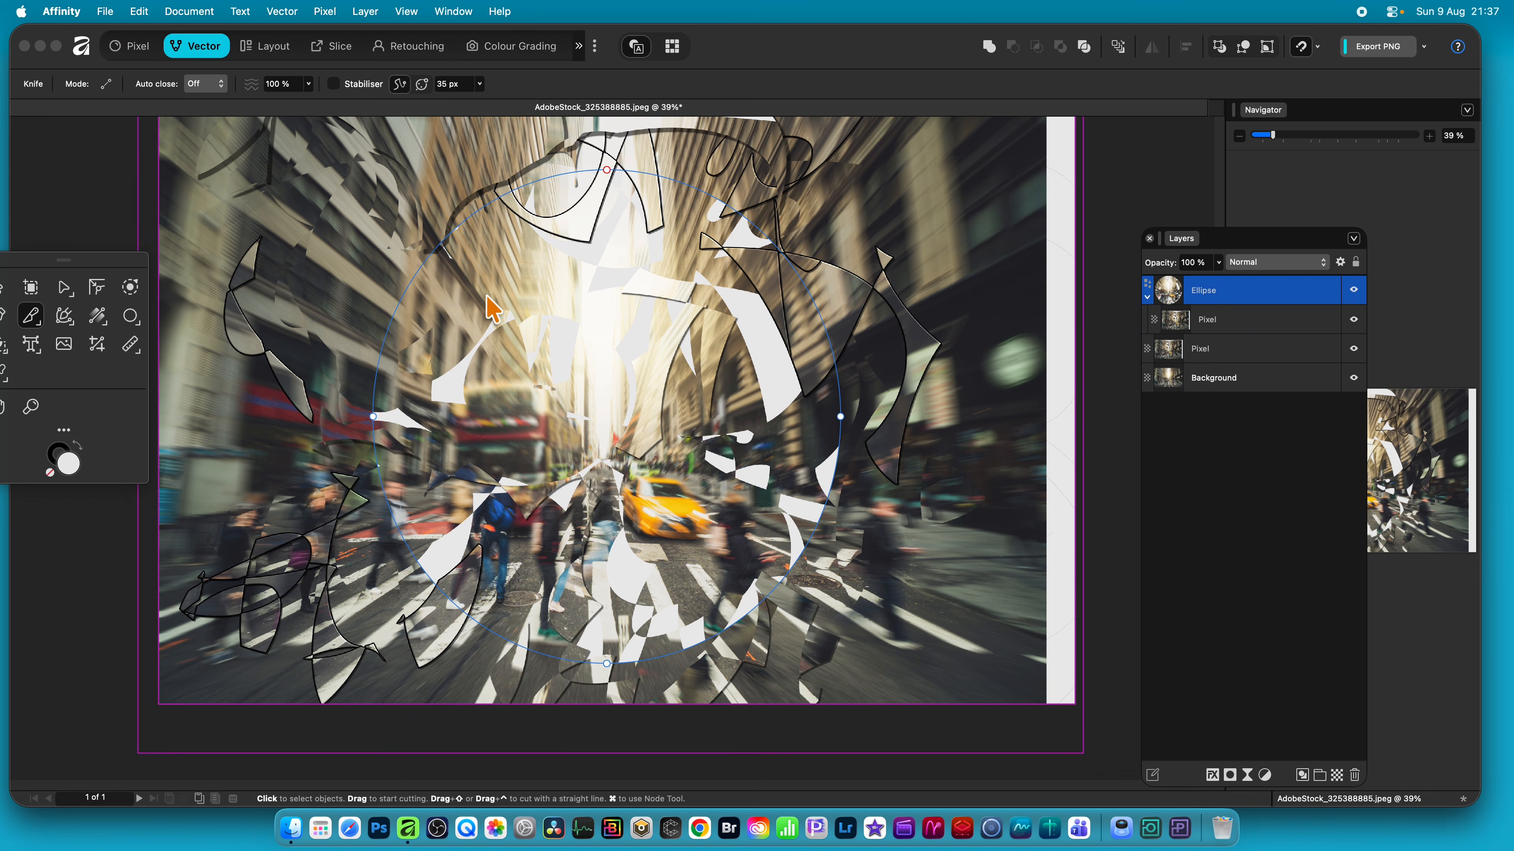
mouse_move(611, 278)
left_mouse_down()
mouse_move(474, 587)
mouse_move(390, 521)
mouse_move(585, 320)
mouse_move(764, 455)
mouse_move(689, 469)
mouse_move(712, 625)
mouse_move(763, 629)
mouse_move(647, 466)
mouse_move(476, 303)
mouse_move(645, 200)
mouse_move(785, 312)
mouse_move(389, 448)
mouse_move(479, 462)
mouse_move(581, 374)
mouse_move(621, 485)
mouse_move(643, 420)
mouse_move(512, 428)
mouse_move(601, 469)
mouse_move(661, 466)
mouse_move(644, 543)
mouse_move(554, 574)
mouse_move(582, 634)
mouse_move(775, 636)
left_mouse_up()
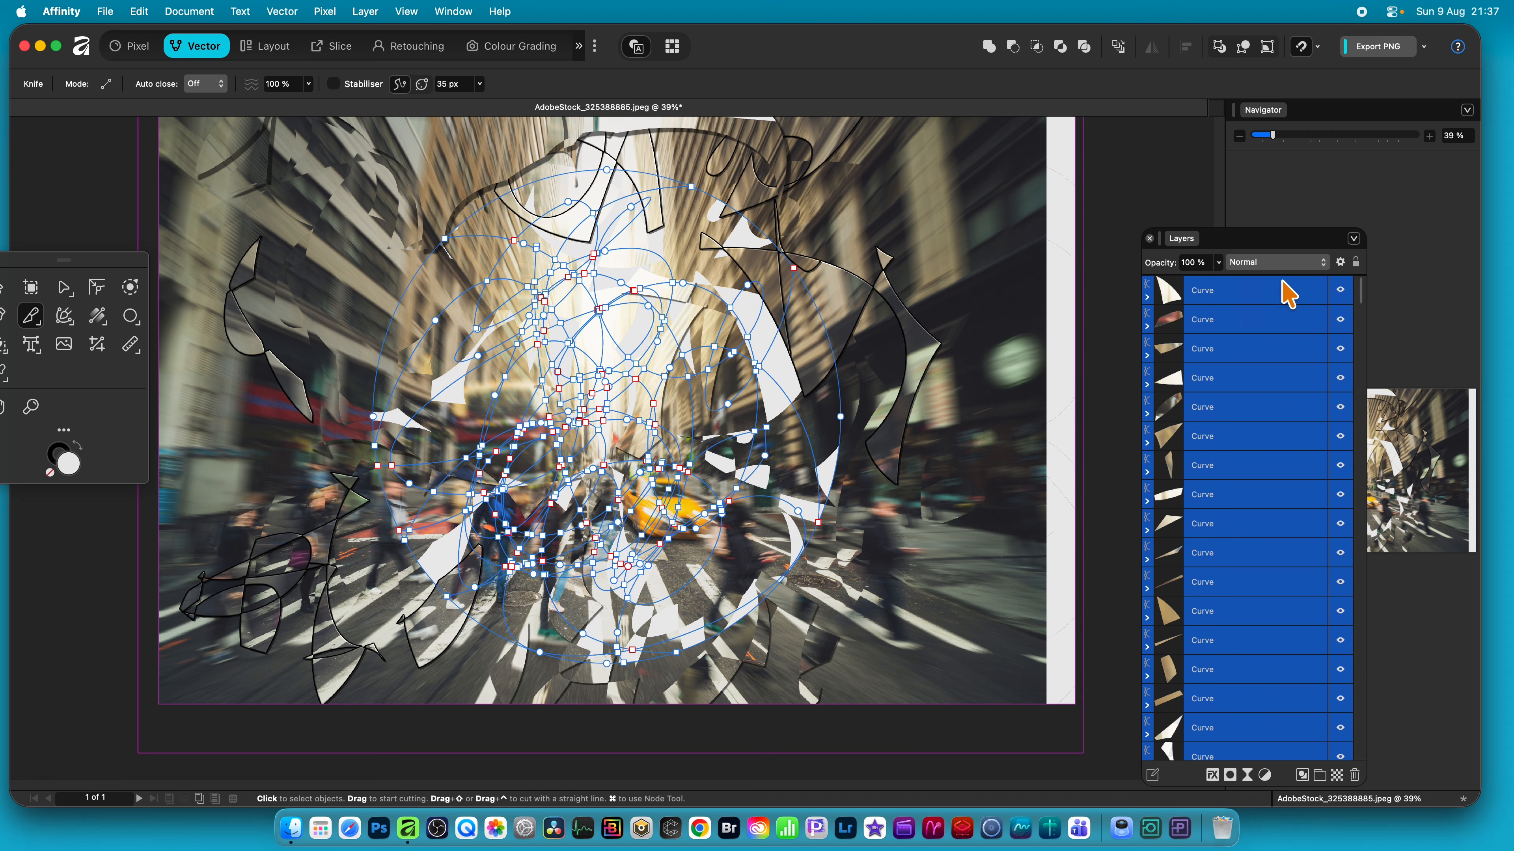
left_click(1265, 295)
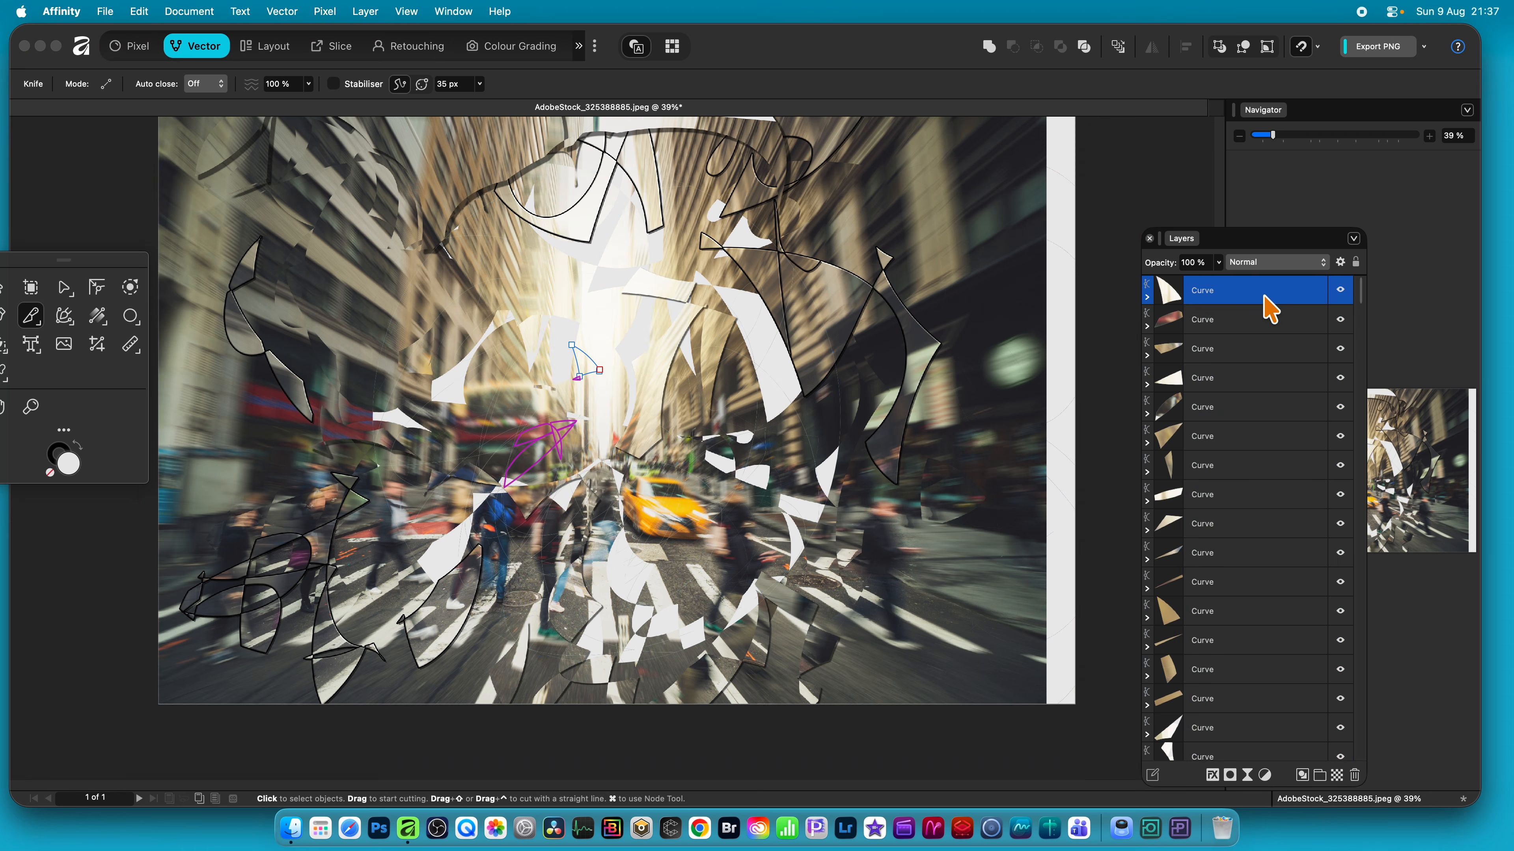
left_click(1208, 679, "shift")
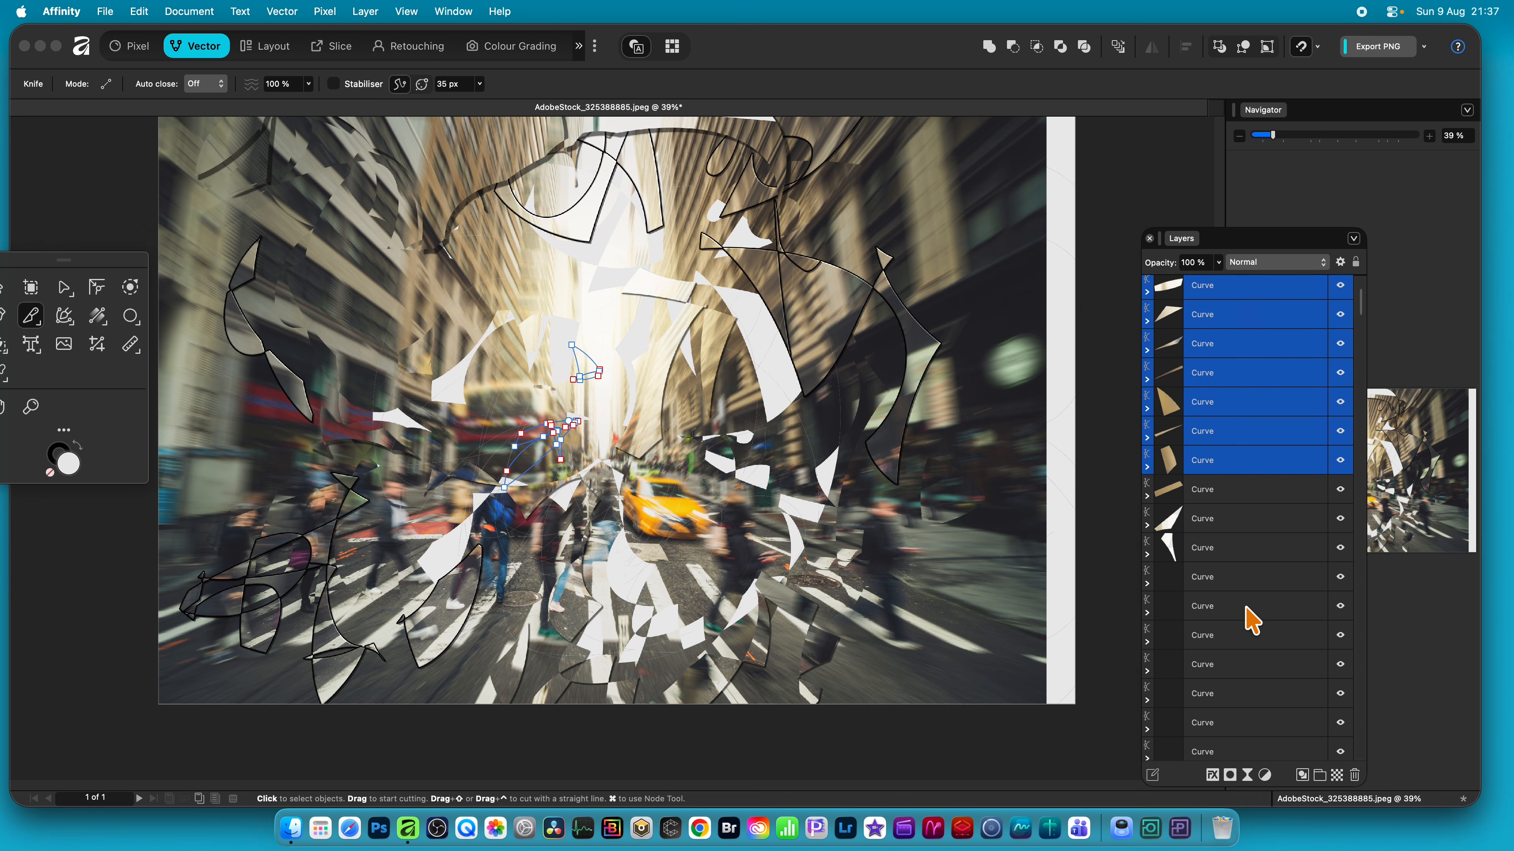
scroll(1251, 632, "down", 5)
left_click(1264, 500)
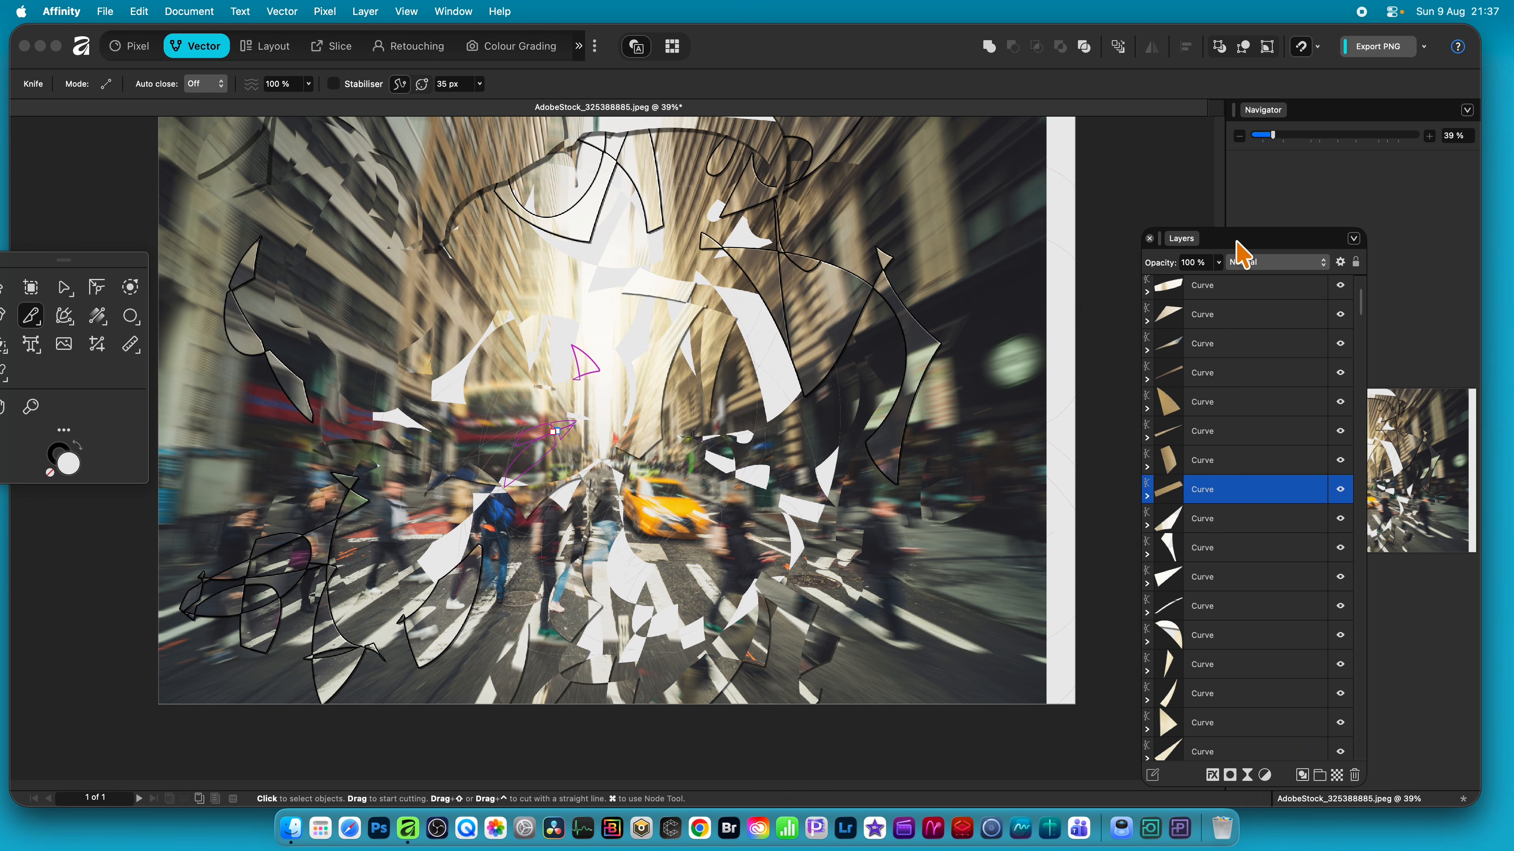
Step: Select a long consecutive run of Curve layers from near the top of the stack and apply a 3D effect with 15.7 px radius
left_click(1250, 304)
scroll(1238, 598, "down", 5)
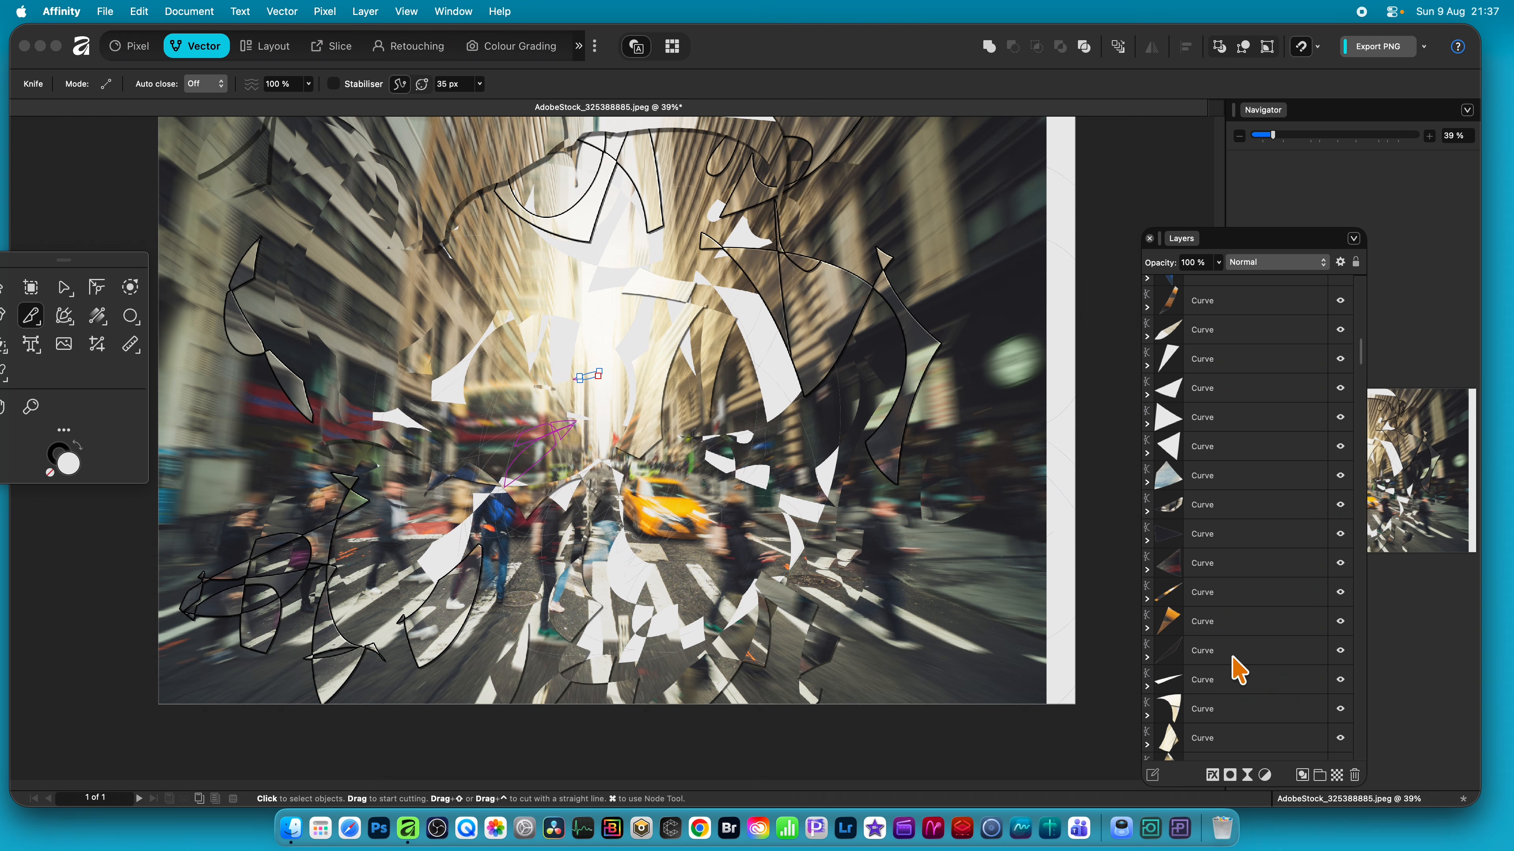
left_click(1243, 679, "shift")
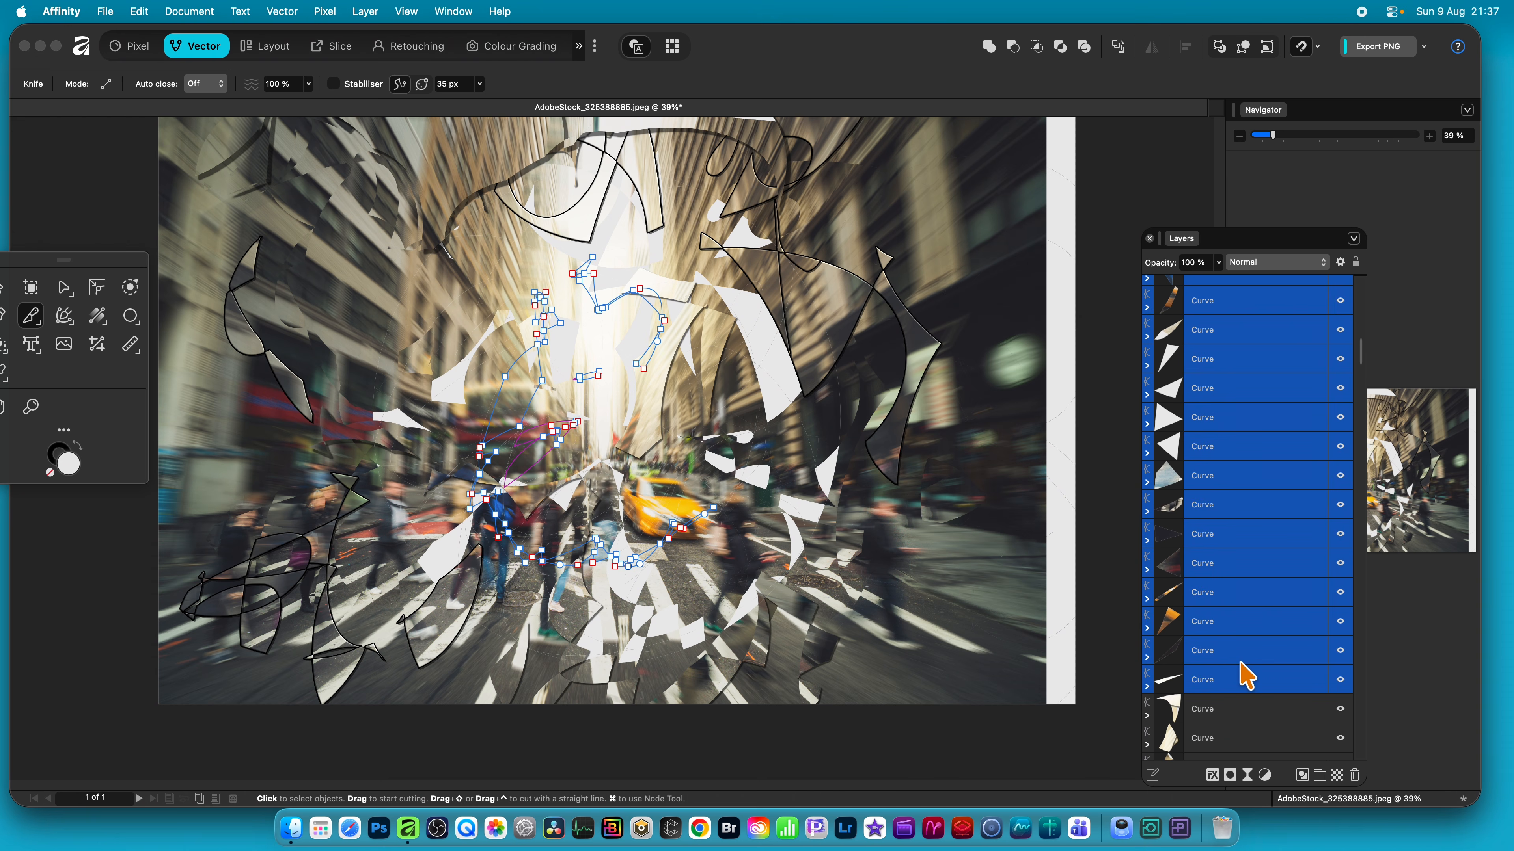
left_click(1212, 775)
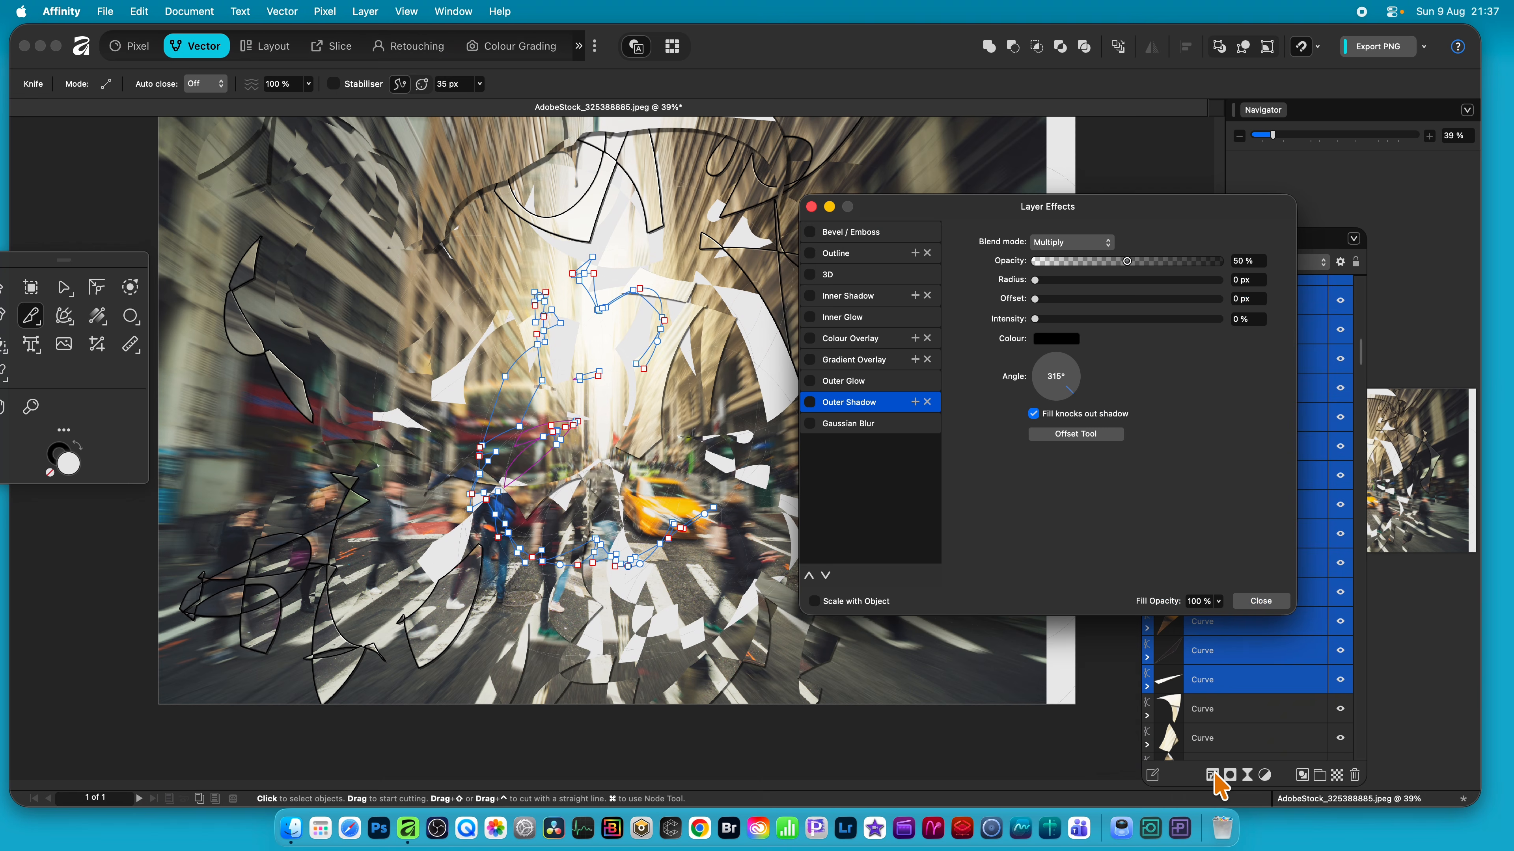
left_click(810, 274)
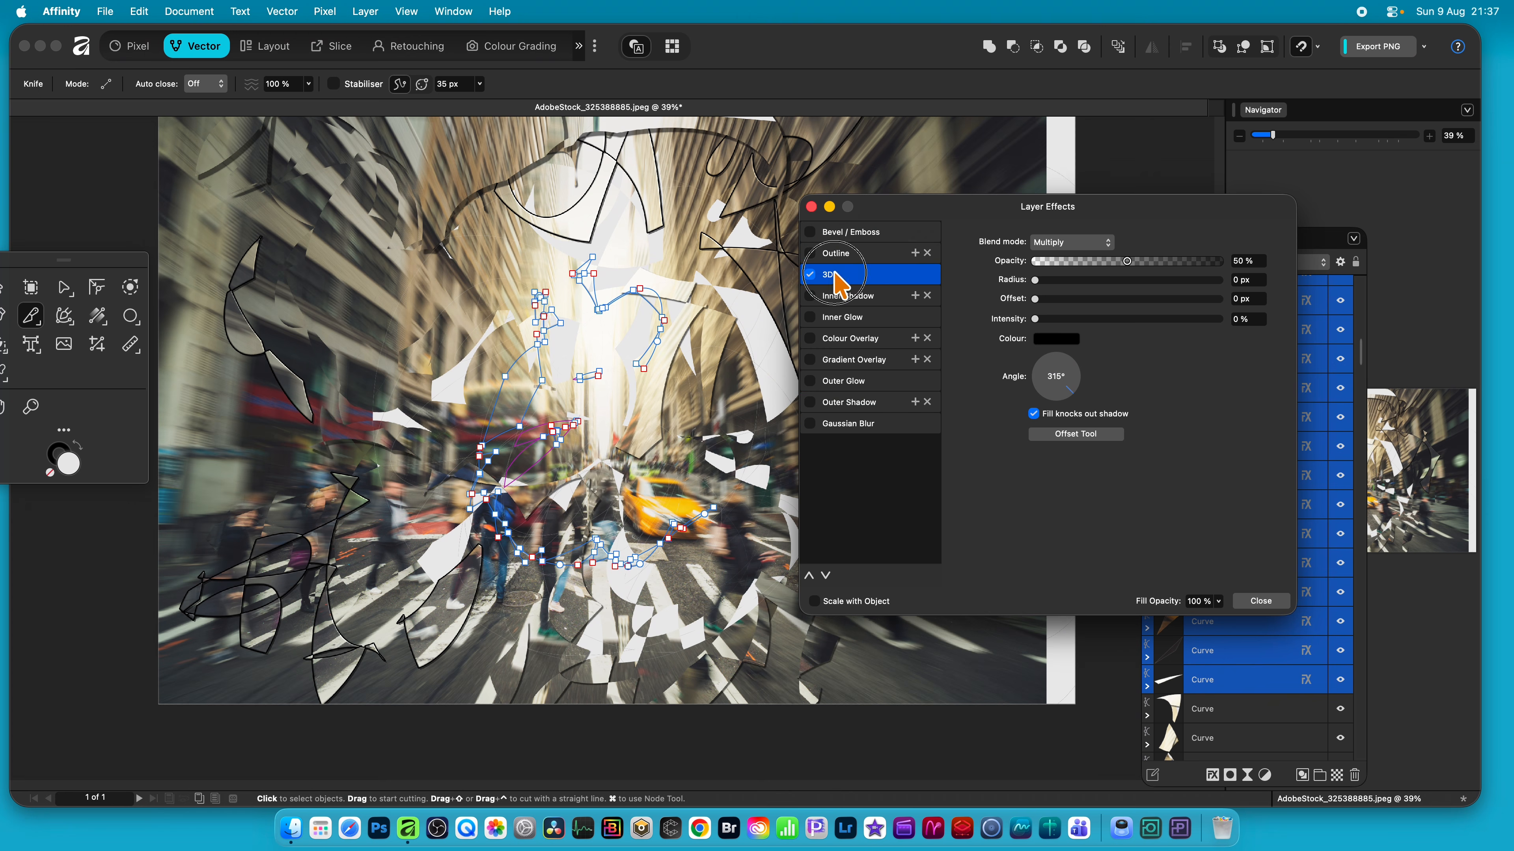
left_click_drag(1093, 242, 1183, 241)
left_click(1125, 242)
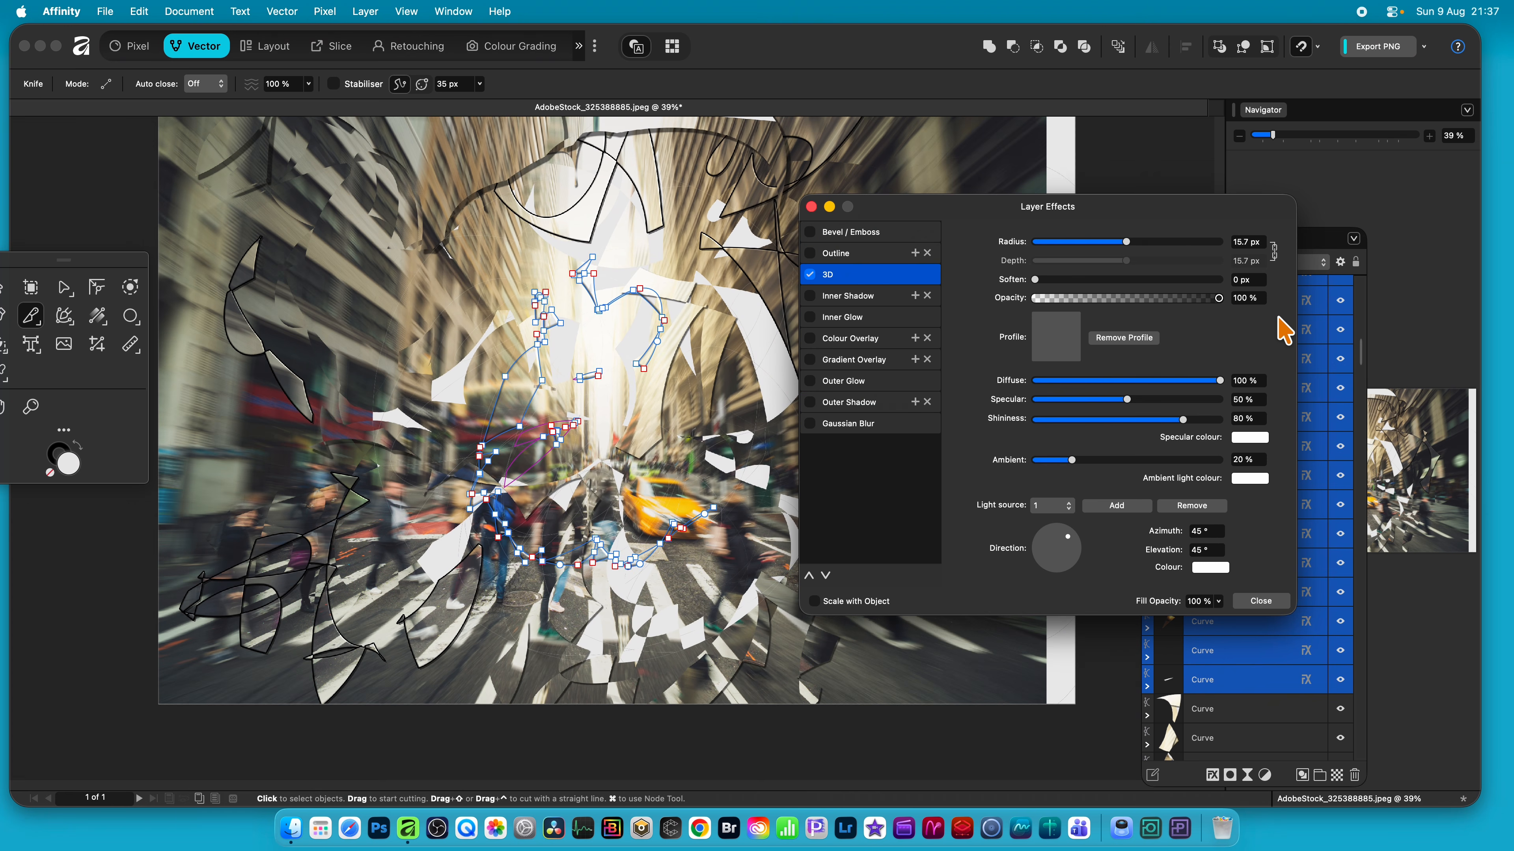
Step: Add an Outer Shadow to the selected curves with 25.7 px radius, 17.2 px offset and 47% intensity
left_click(847, 403)
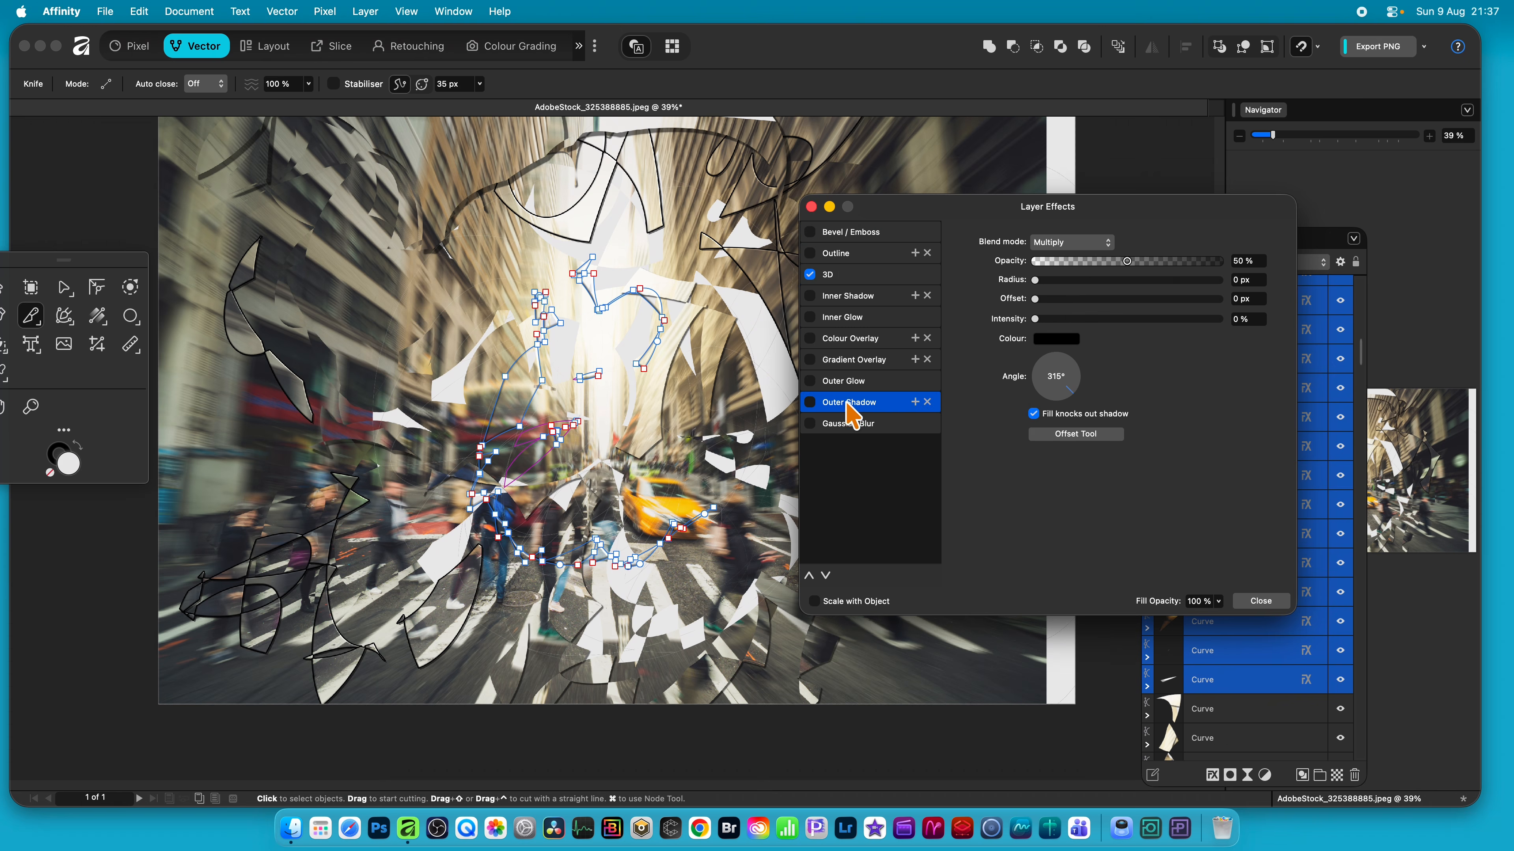
left_click(809, 401)
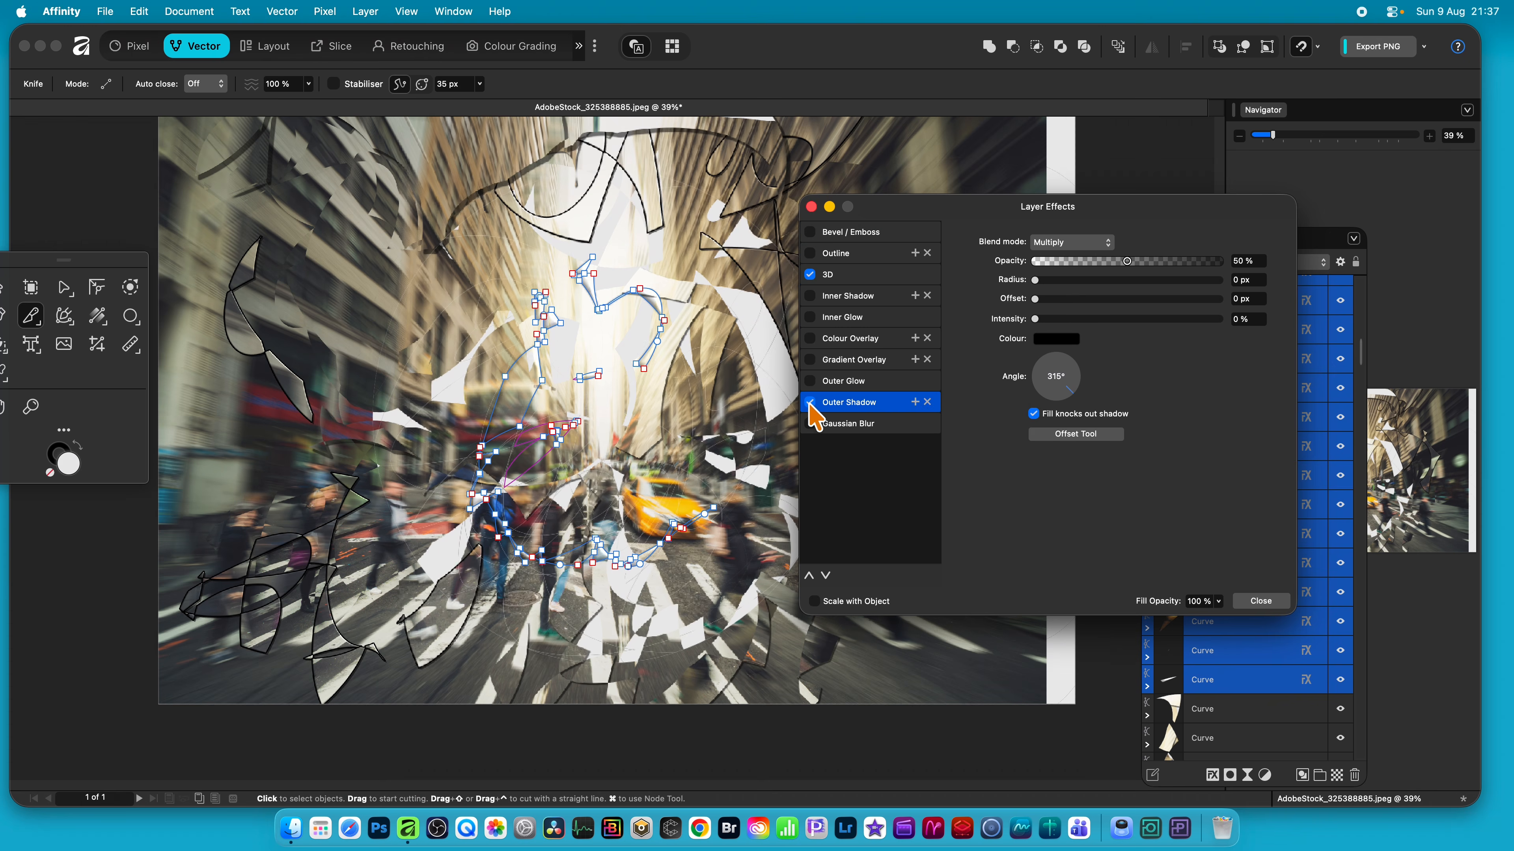
left_click(1121, 319)
left_click(1129, 299)
left_click(1147, 280)
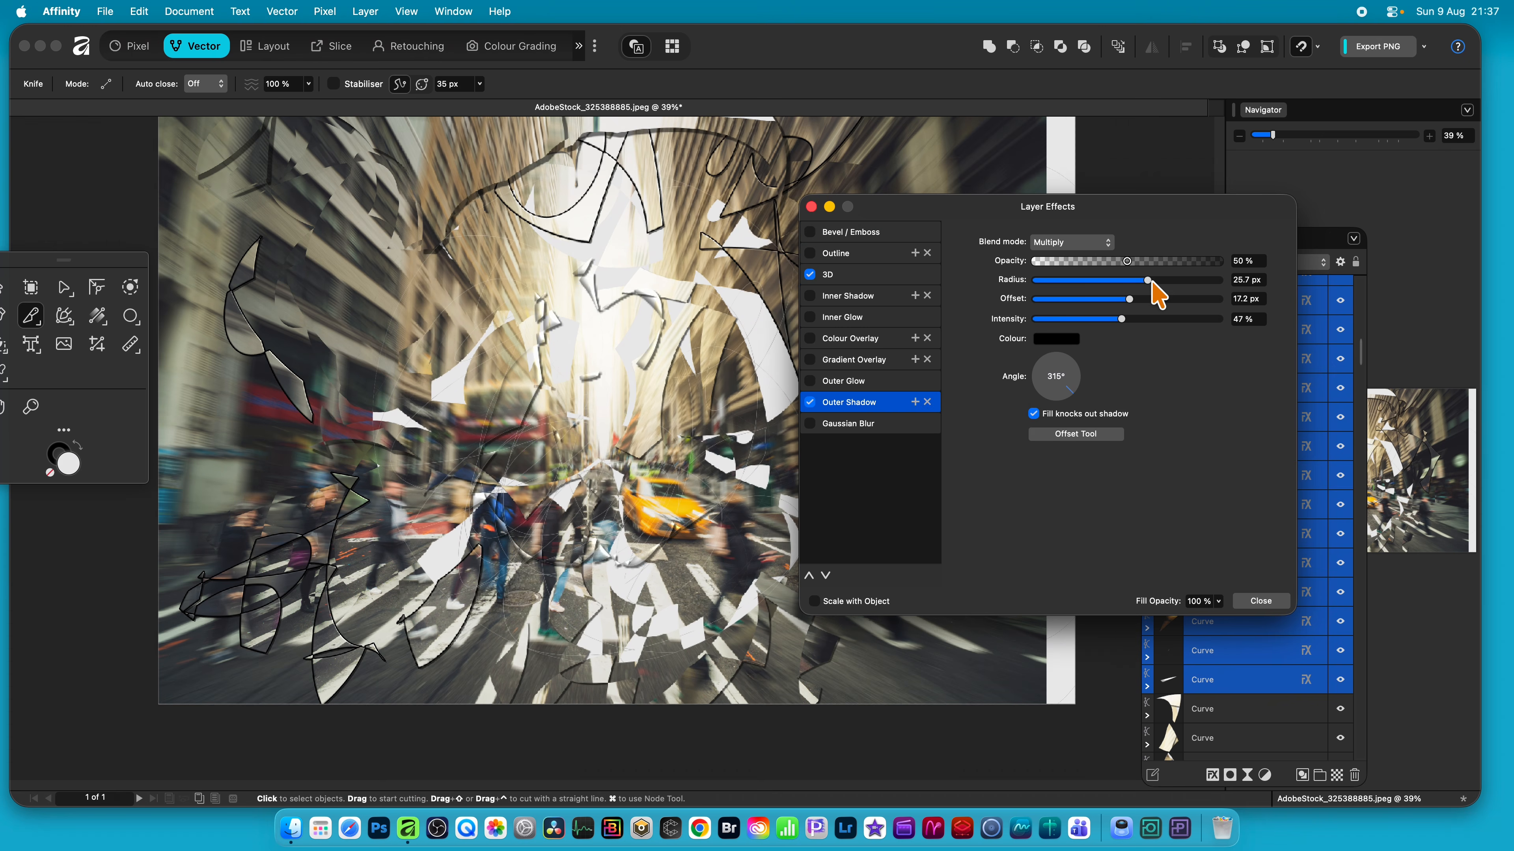
left_click(1260, 601)
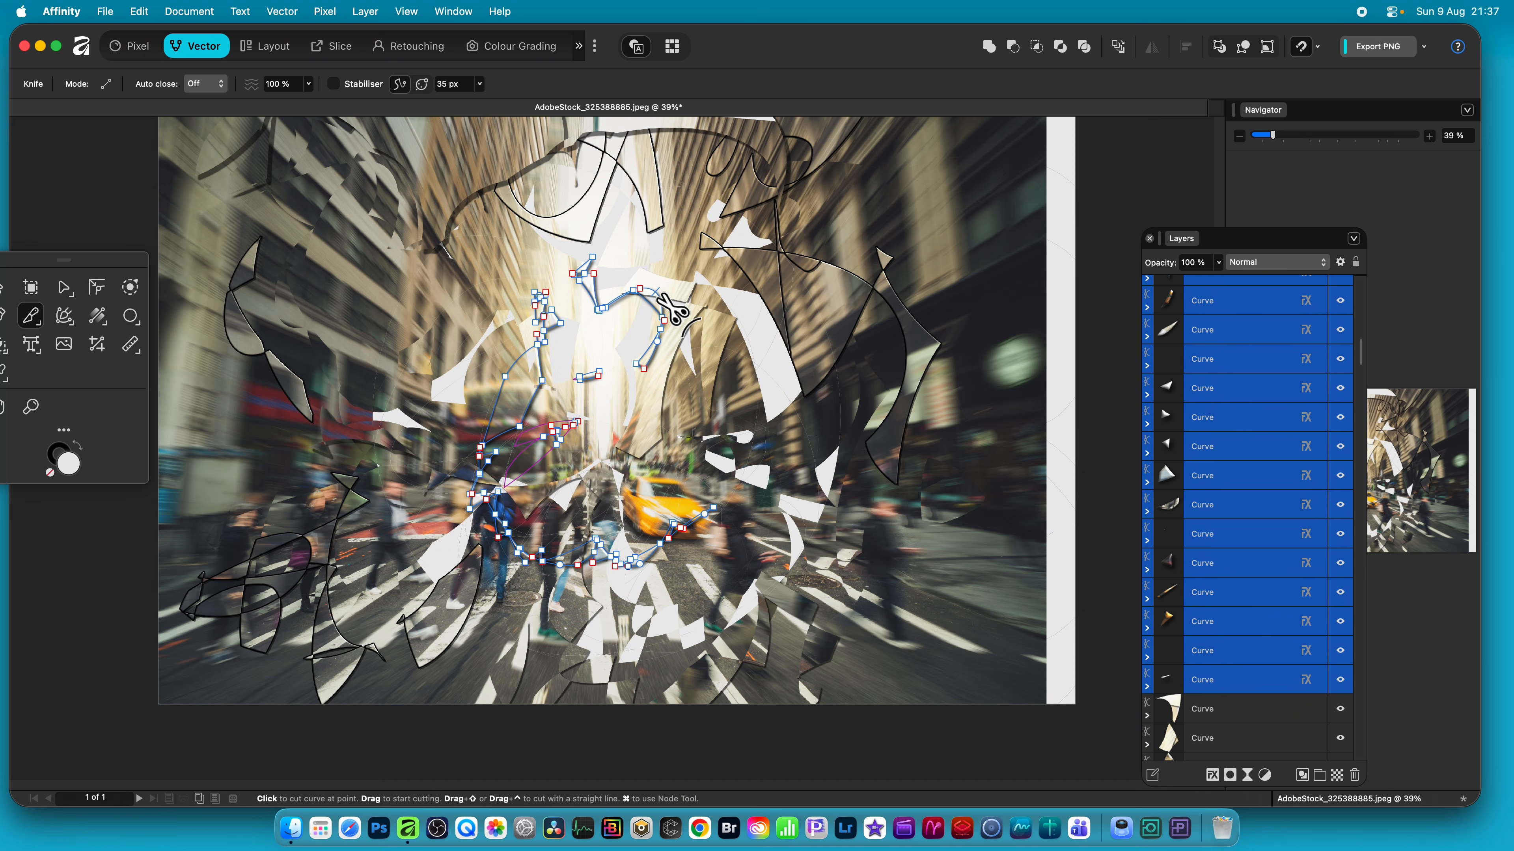